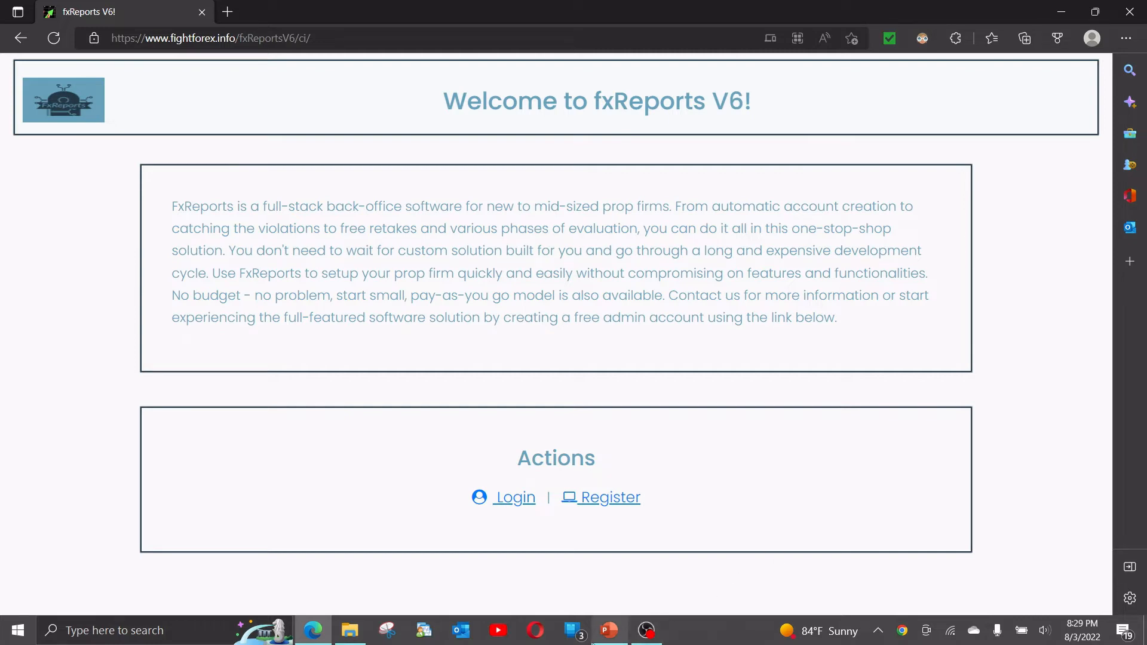
# Switch to PowerPoint, view slide 3 on the typical setup of a new prop firm operation, and return to the browser.
pyautogui.click(608, 630)
pyautogui.click(33, 198)
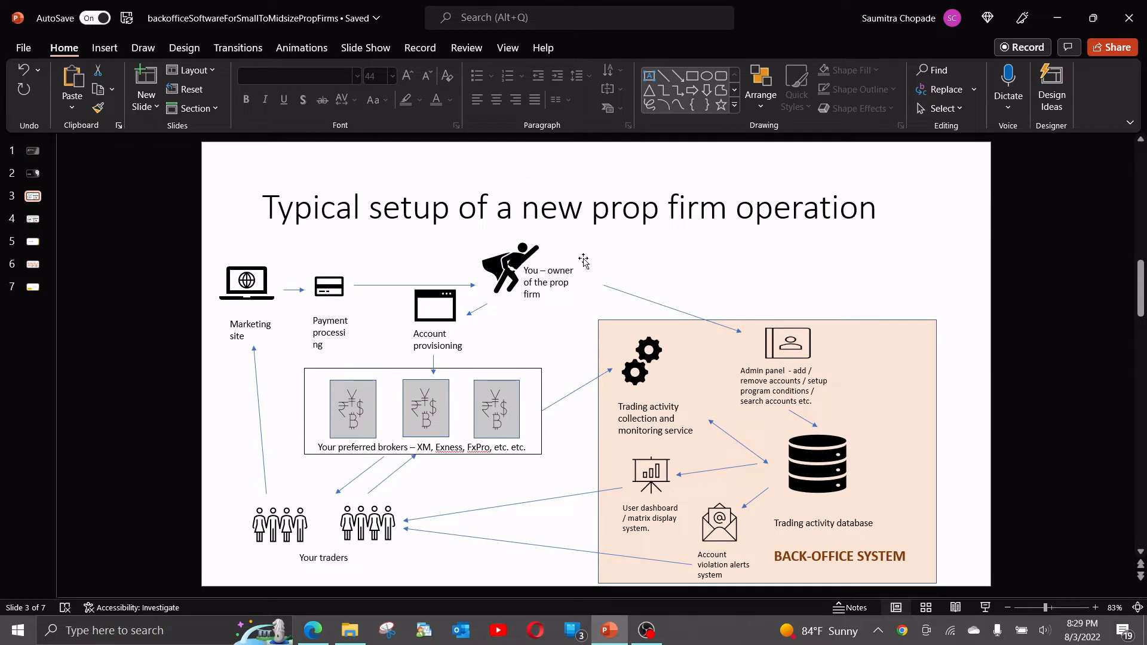
pyautogui.click(1058, 17)
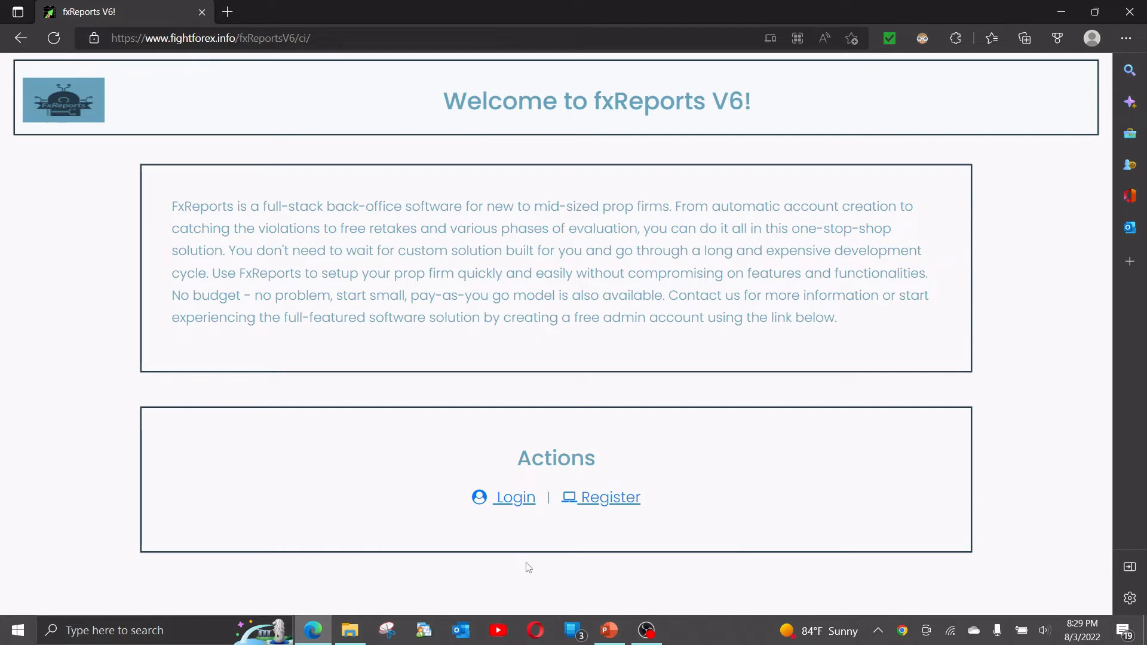
# Open the admin registration form and highlight the note saying that regular users should not register there.
pyautogui.click(607, 505)
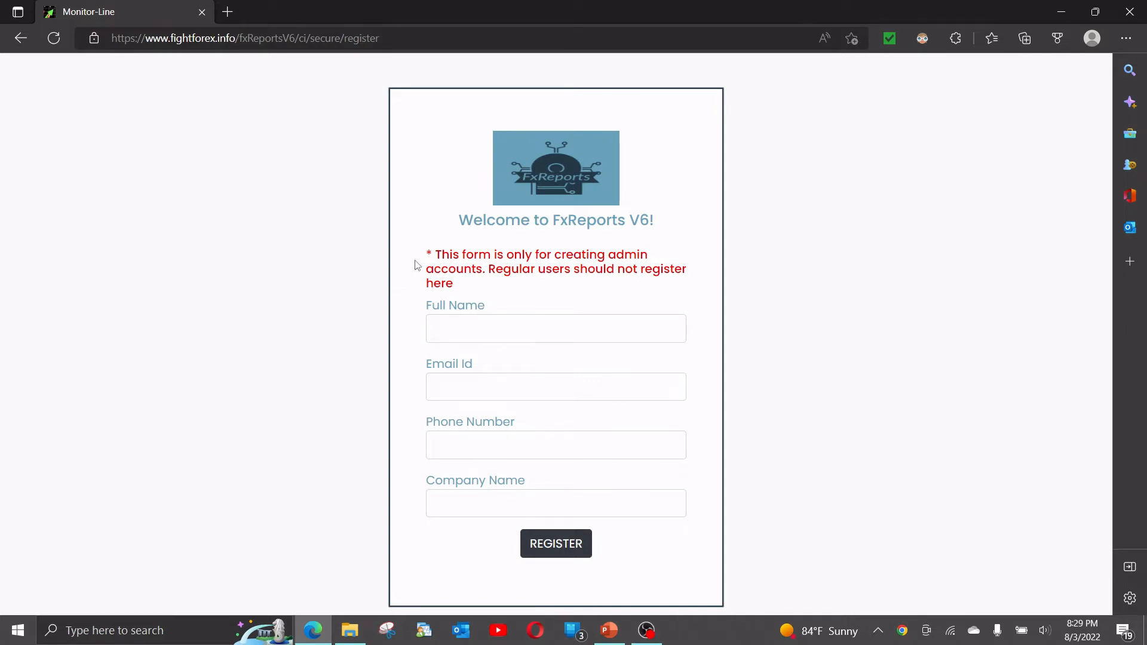
pyautogui.moveTo(439, 252); pyautogui.dragTo(454, 286)
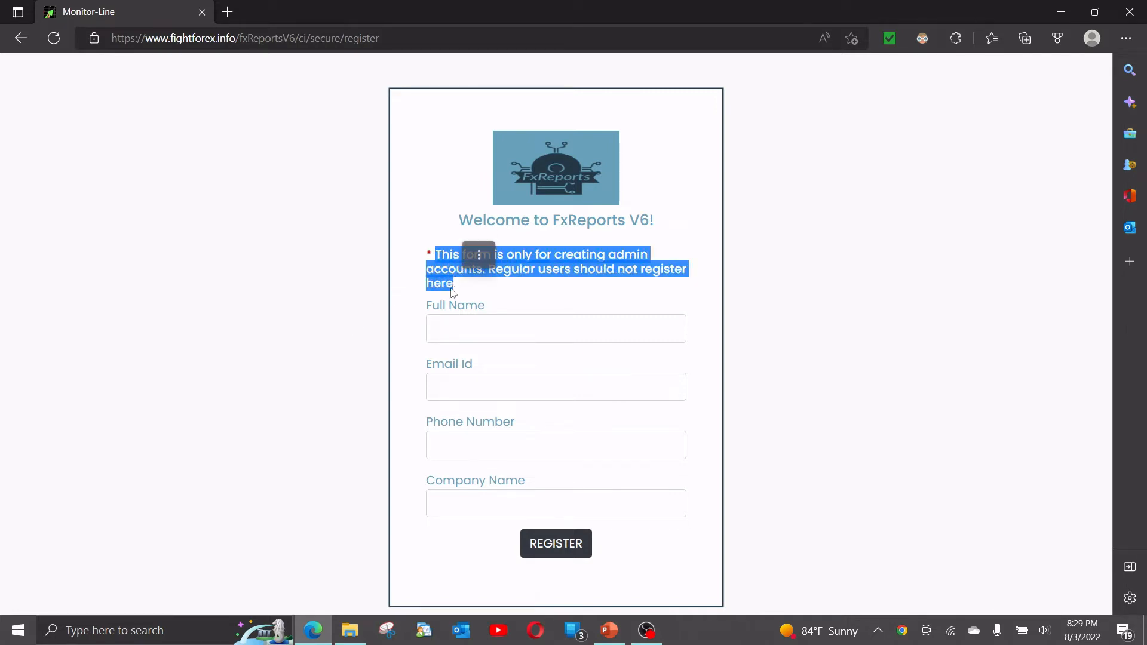
pyautogui.click(358, 337)
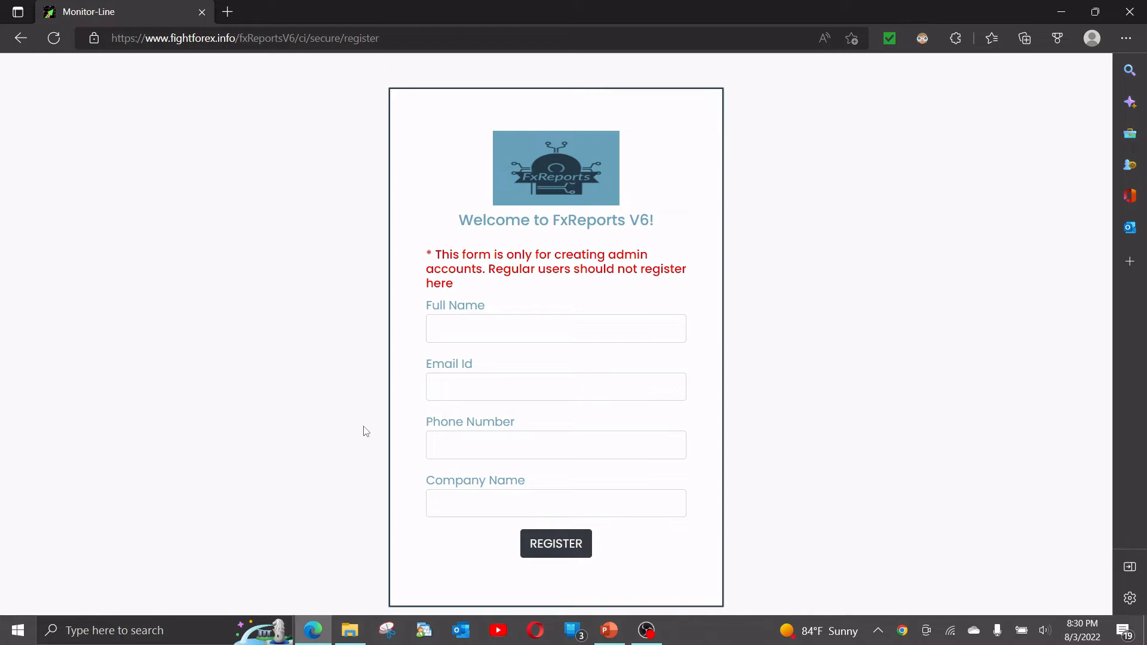
# Enter CompanyTest as the full name in the registration form and fill in the company's e-mail address.
pyautogui.click(470, 324)
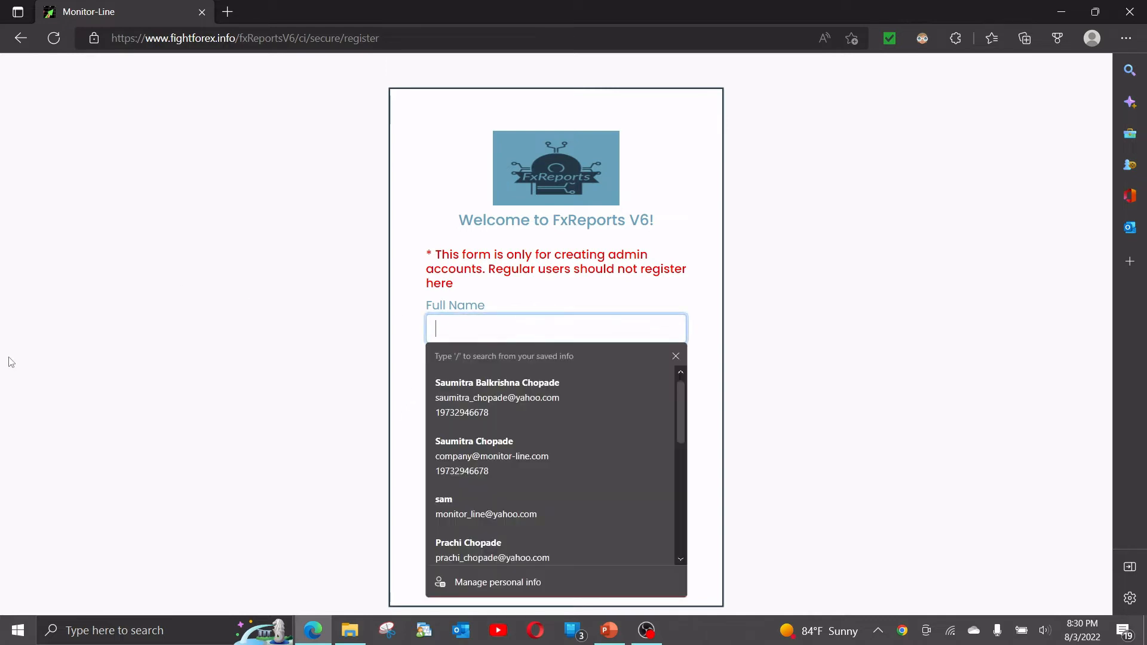
pyautogui.write('Comp')
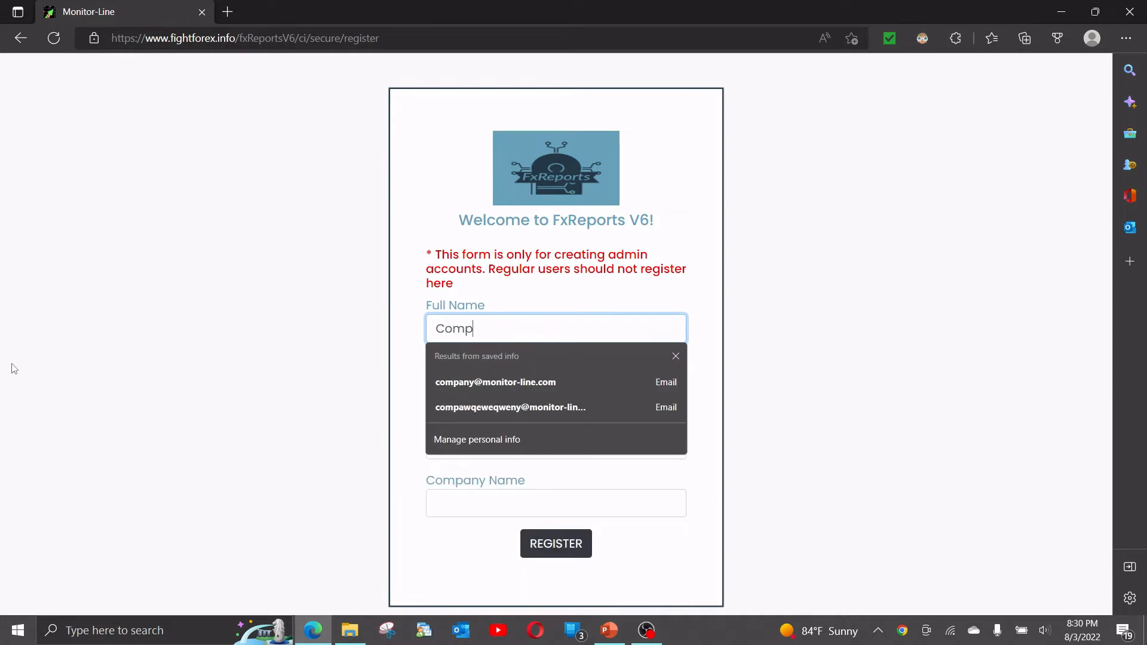
pyautogui.write('anyTest')
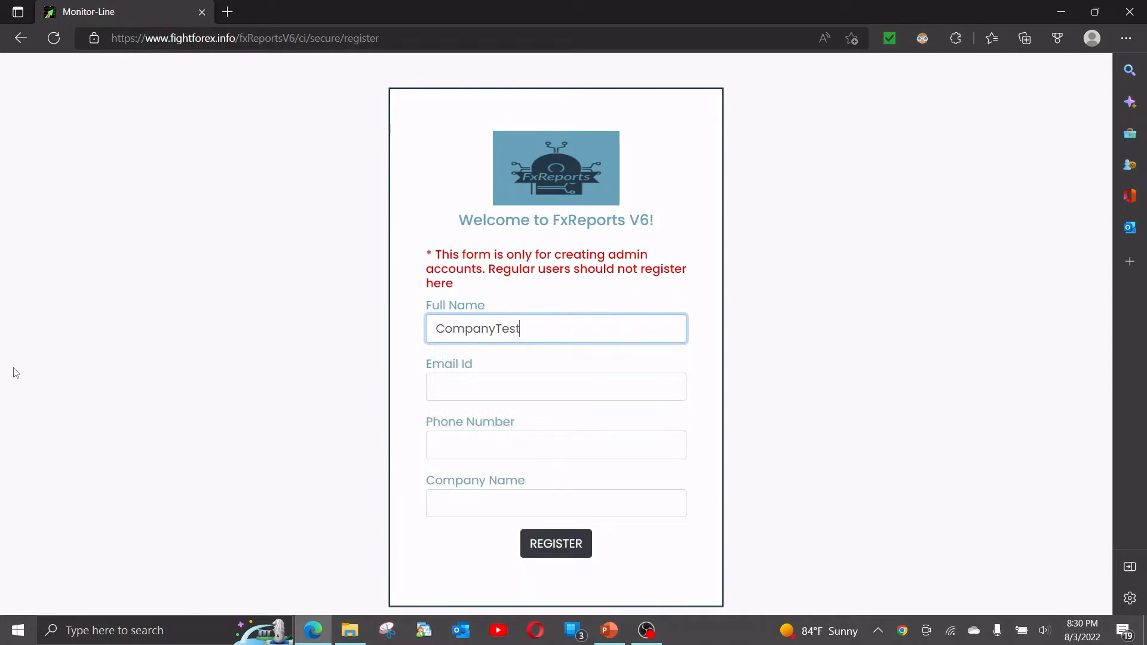
pyautogui.press('Tab')
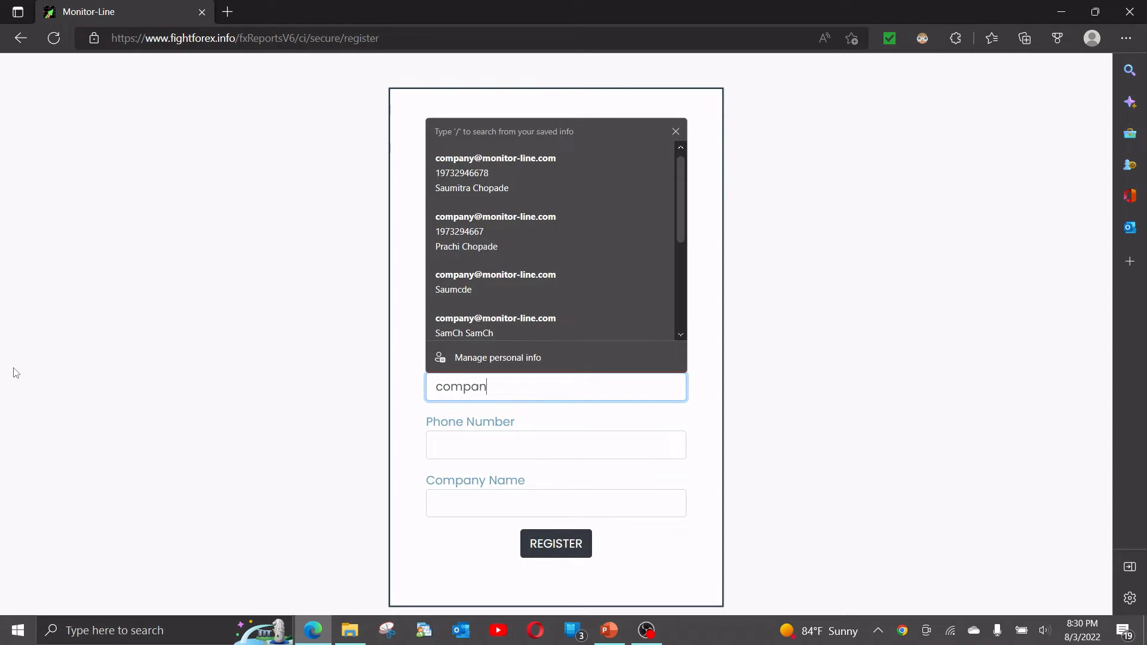
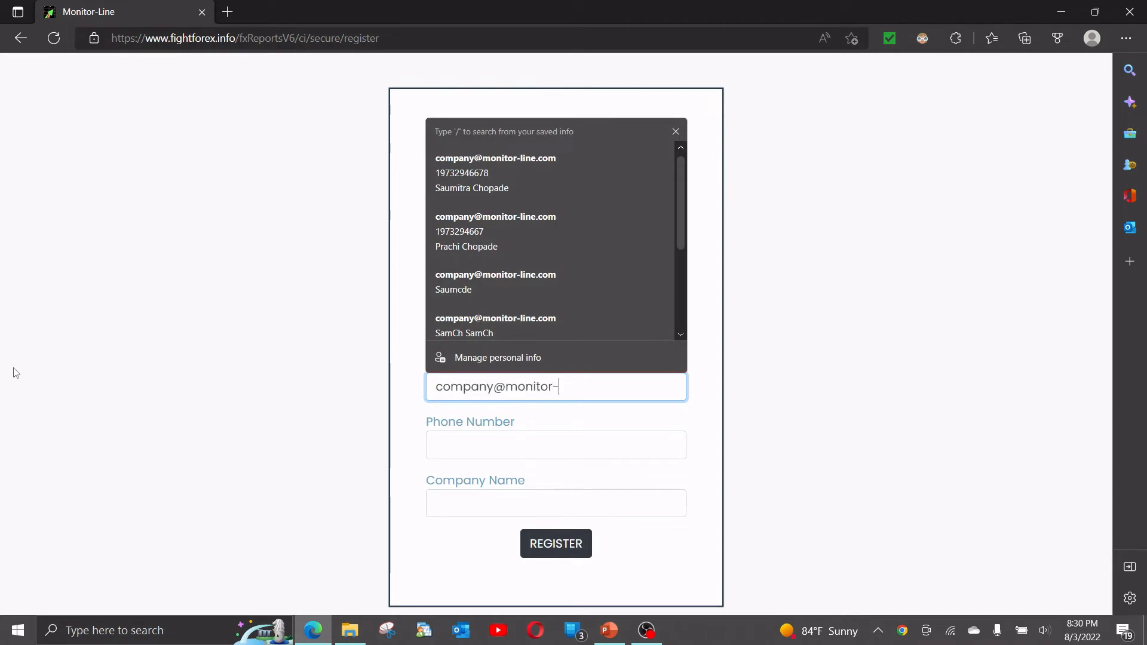
pyautogui.press('Tab')
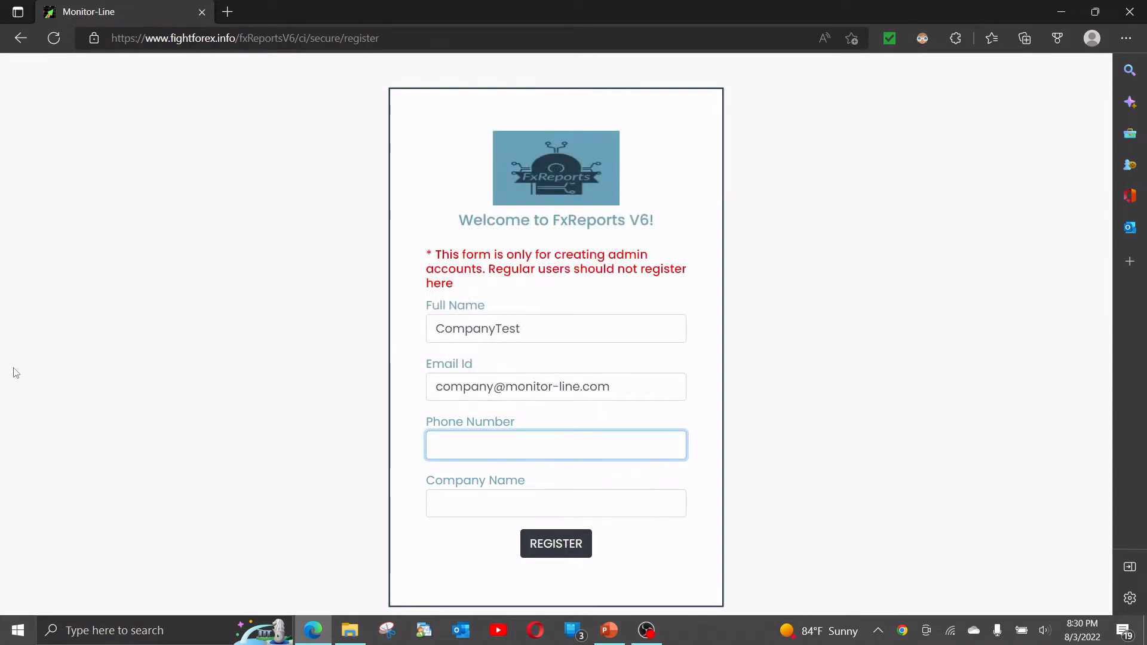
# Fill in the phone number, set the company name to Monitor-Line, and submit the registration.
pyautogui.write('123456678')
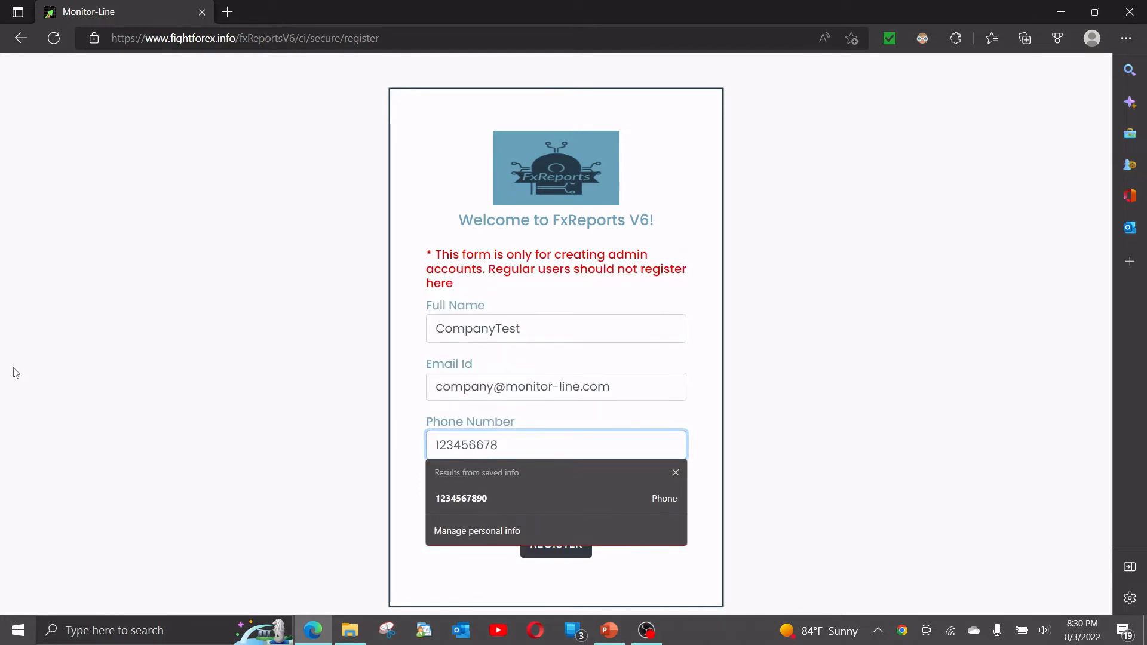
pyautogui.press('Tab')
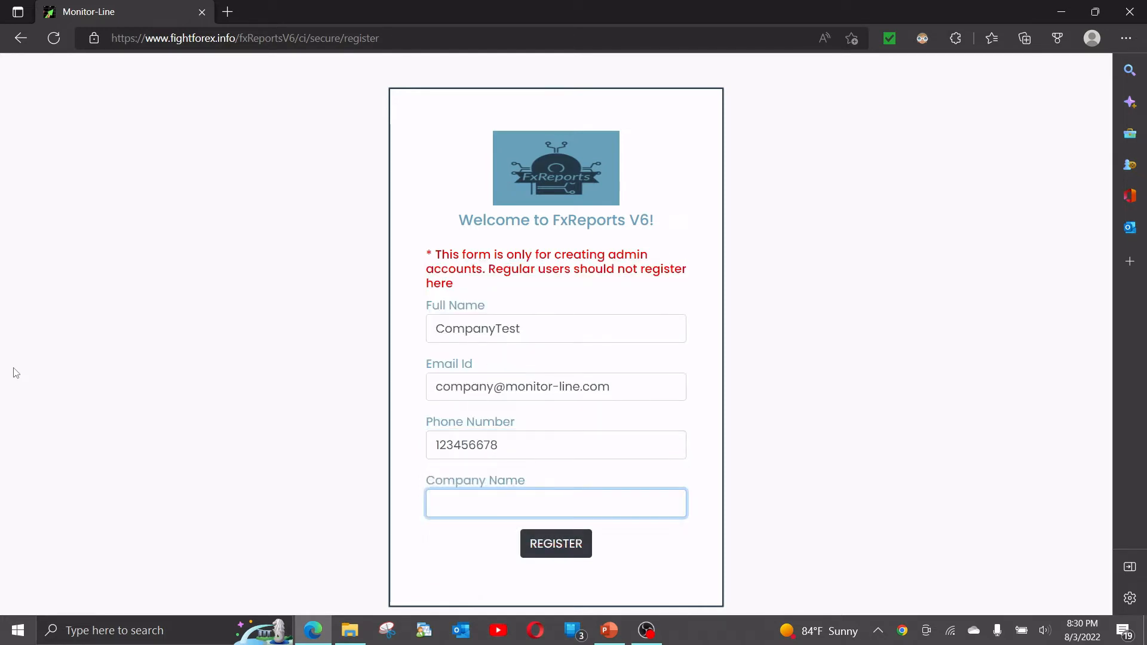
pyautogui.write('Monitor-Line')
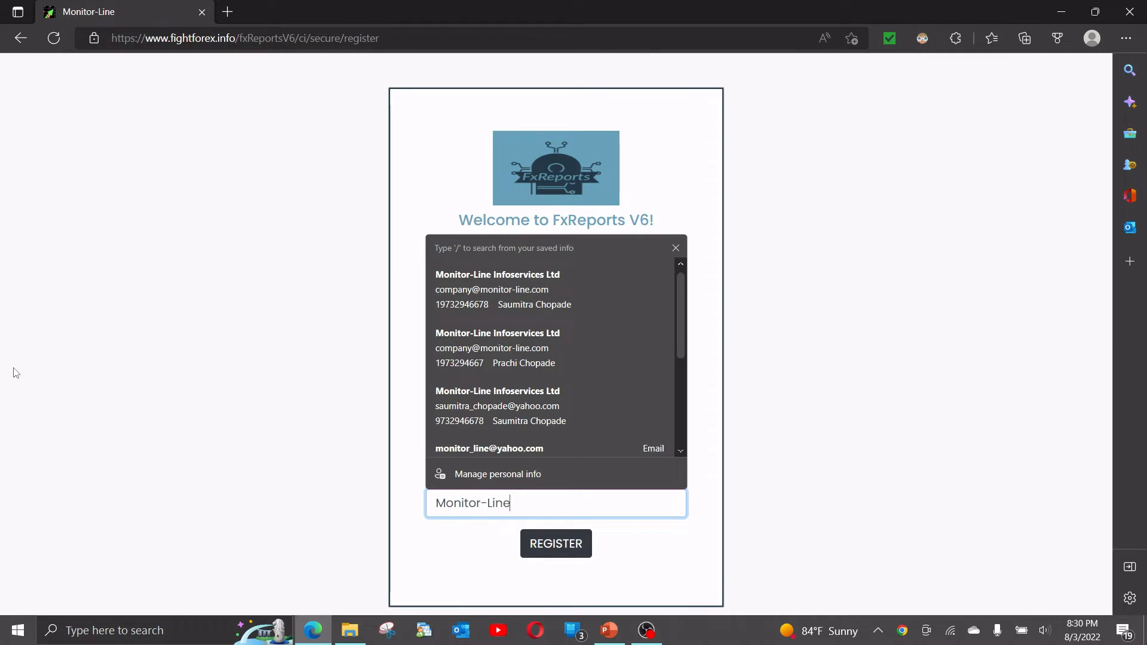
pyautogui.press('Tab')
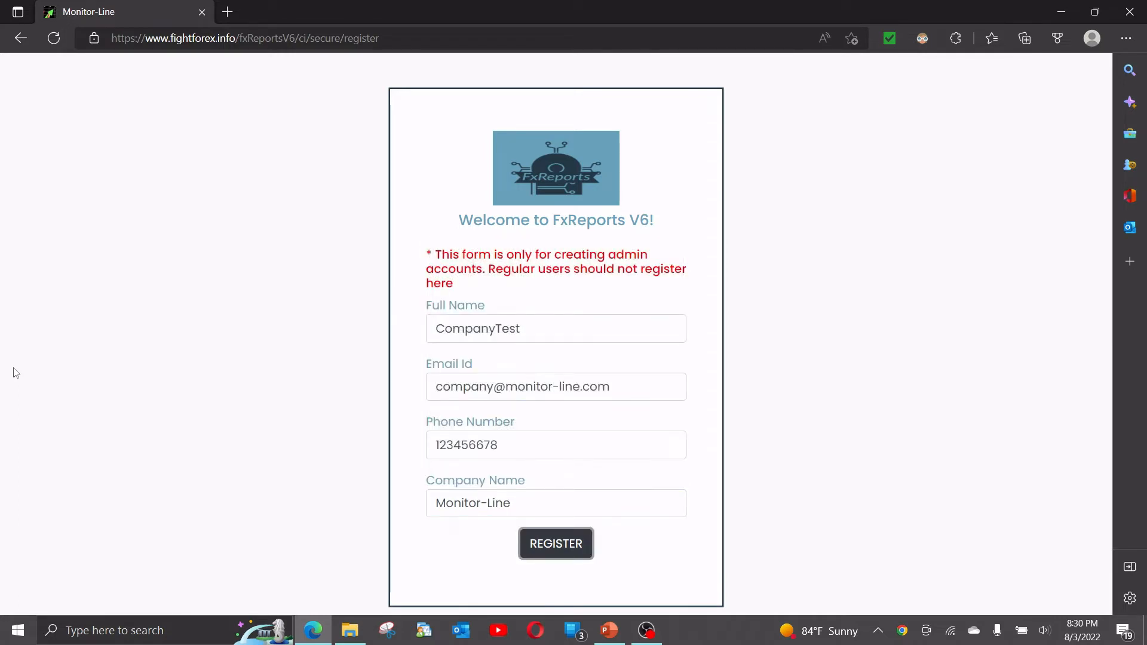
pyautogui.click(566, 549)
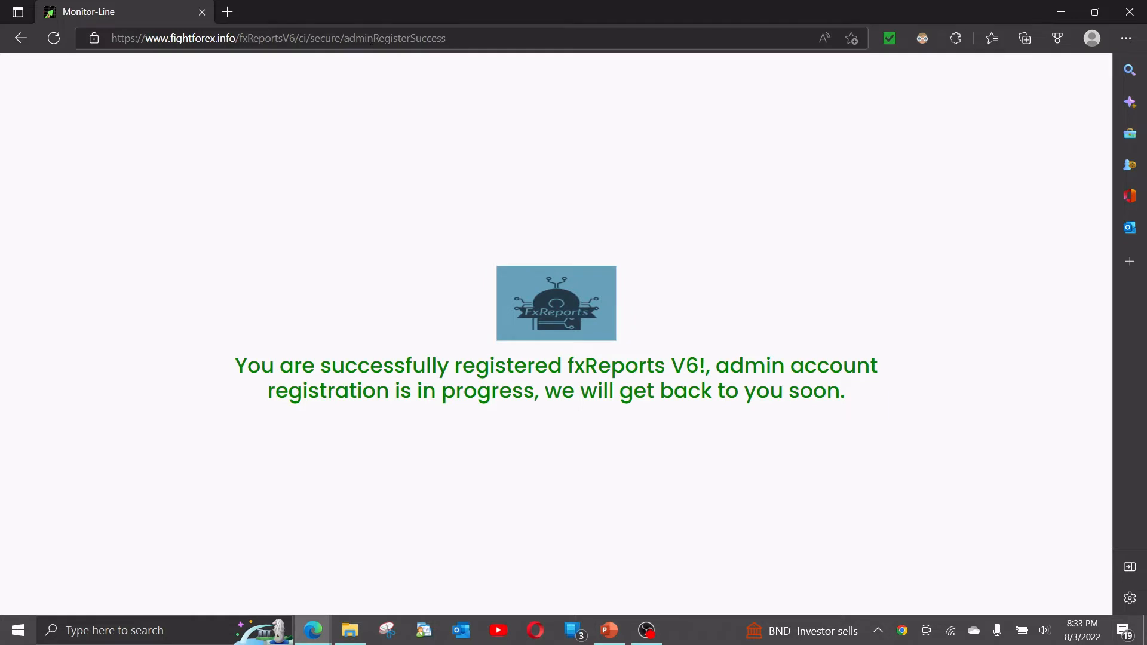
# Return to the site's home page by shortening the address to end at fxReportsV6/ci, and open the login page.
pyautogui.click(346, 38)
pyautogui.moveTo(306, 38); pyautogui.dragTo(517, 33)
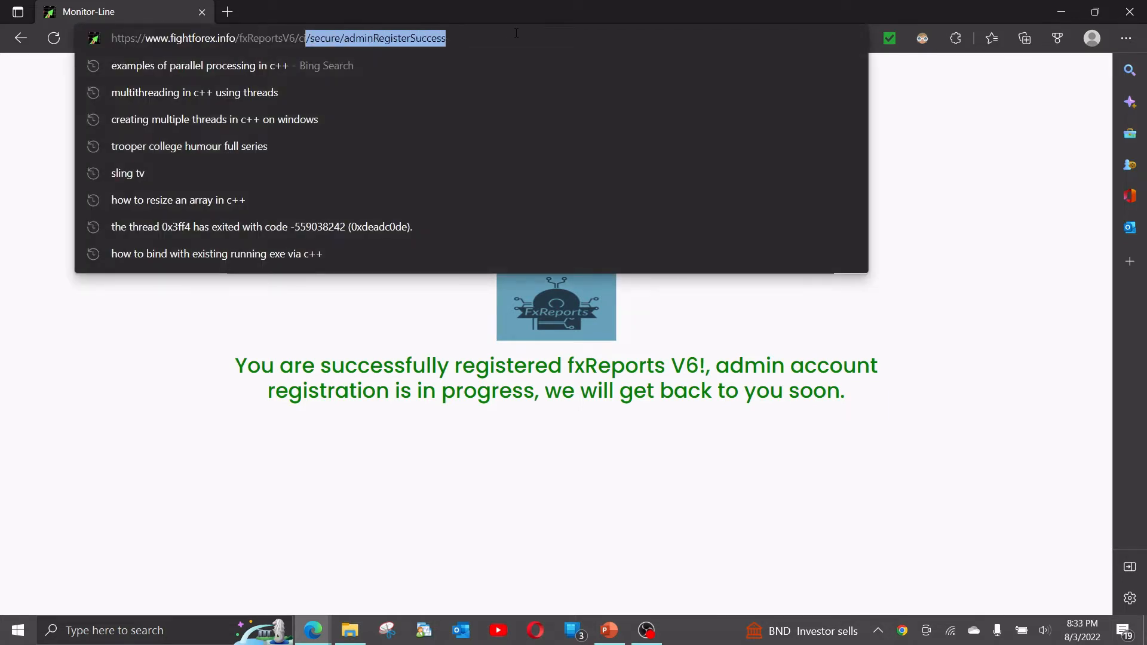
pyautogui.press('BackSpace')
pyautogui.press('Return')
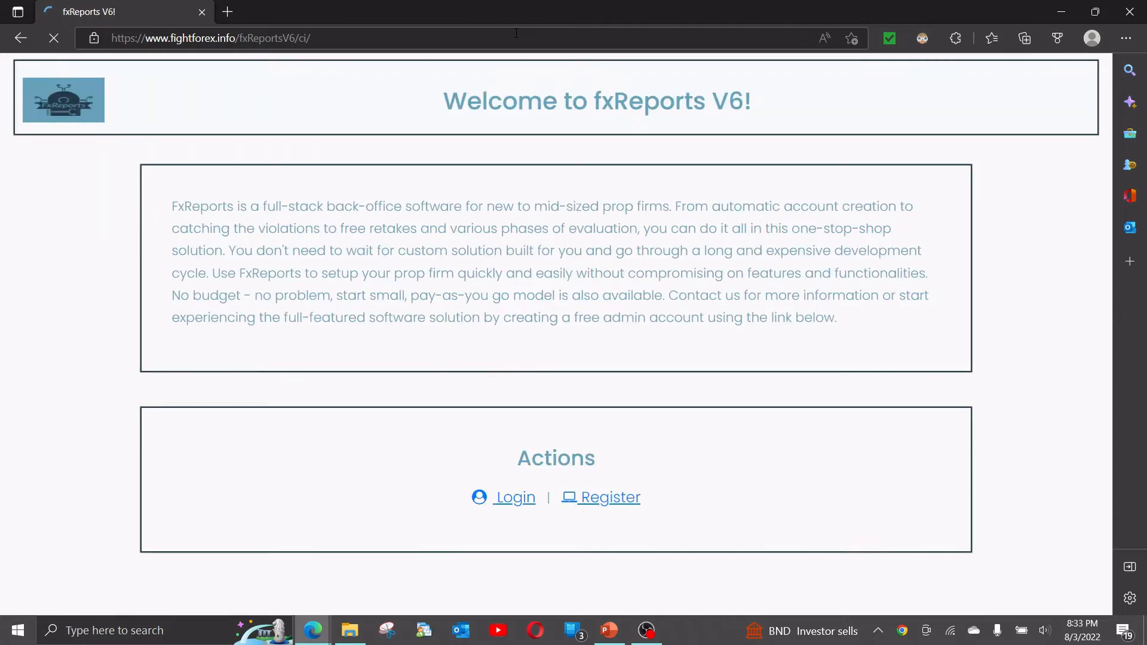
pyautogui.click(512, 498)
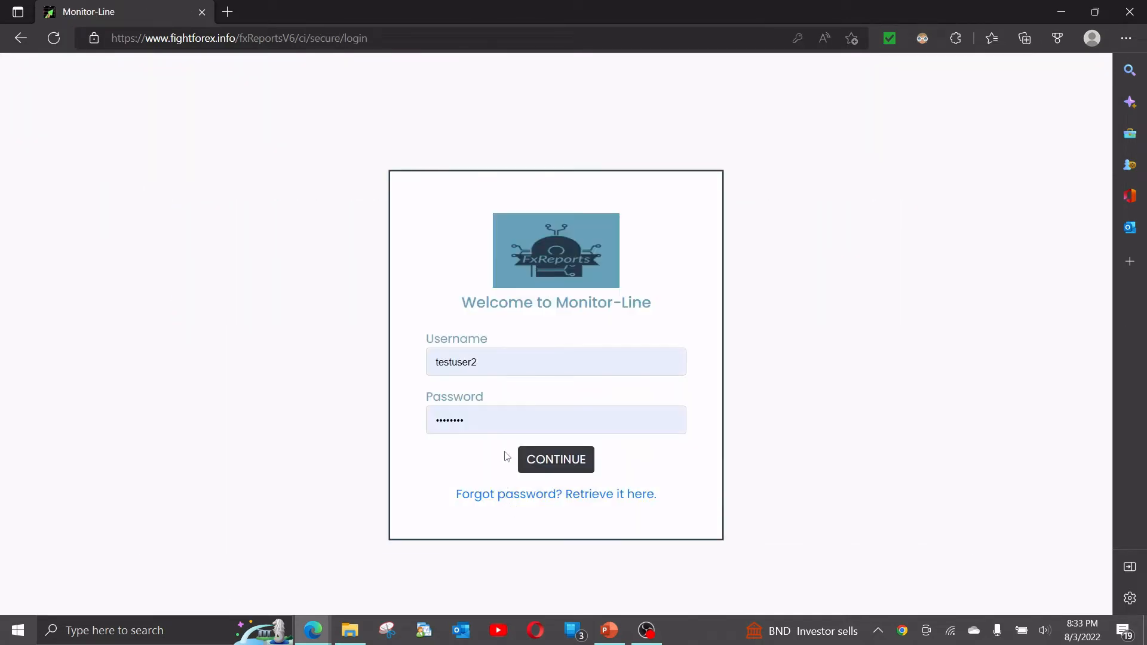
# Log in with the username companytest and the account password, and save the password in the browser.
pyautogui.doubleClick(498, 367)
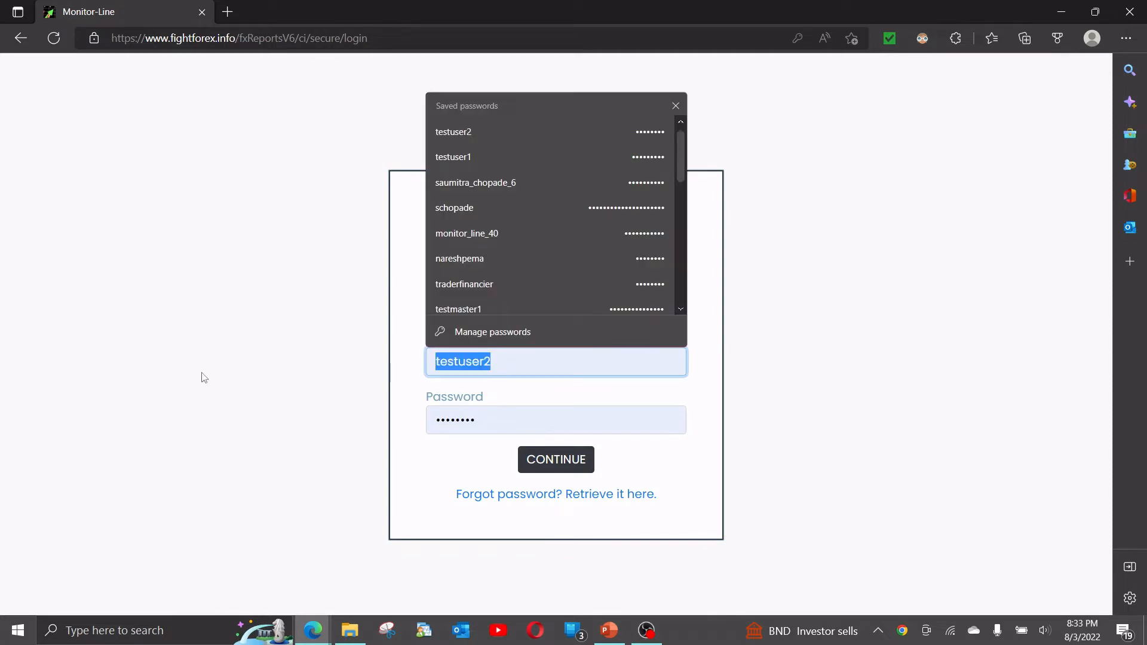
pyautogui.write('companyte')
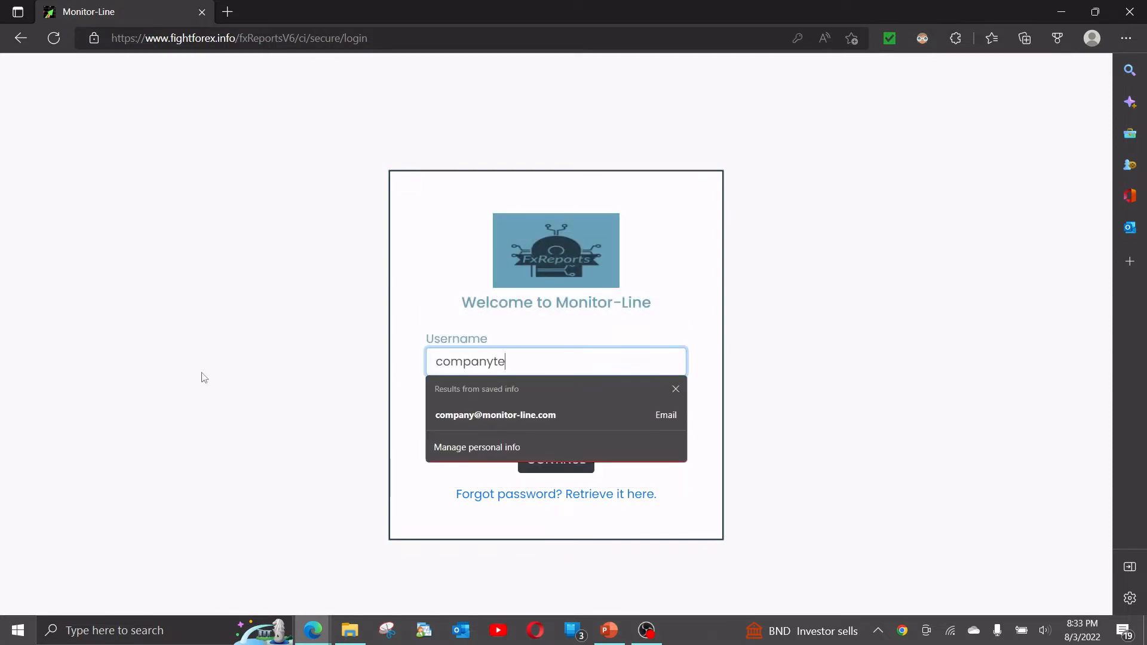
pyautogui.write('st')
pyautogui.press('Tab')
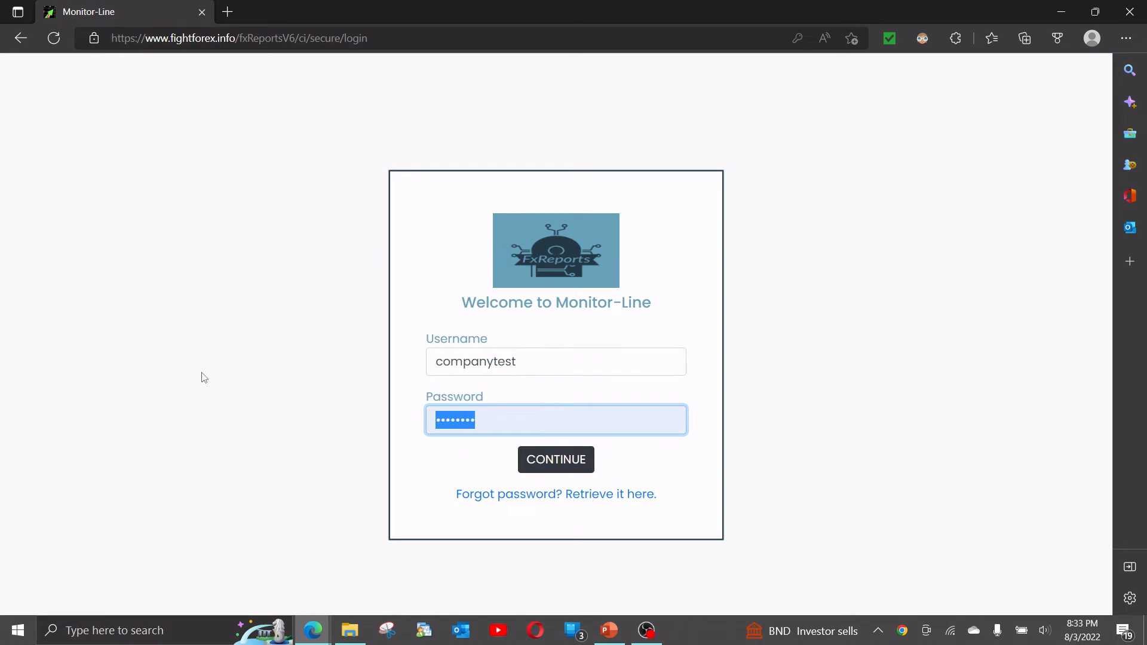
pyautogui.write('•••••••')
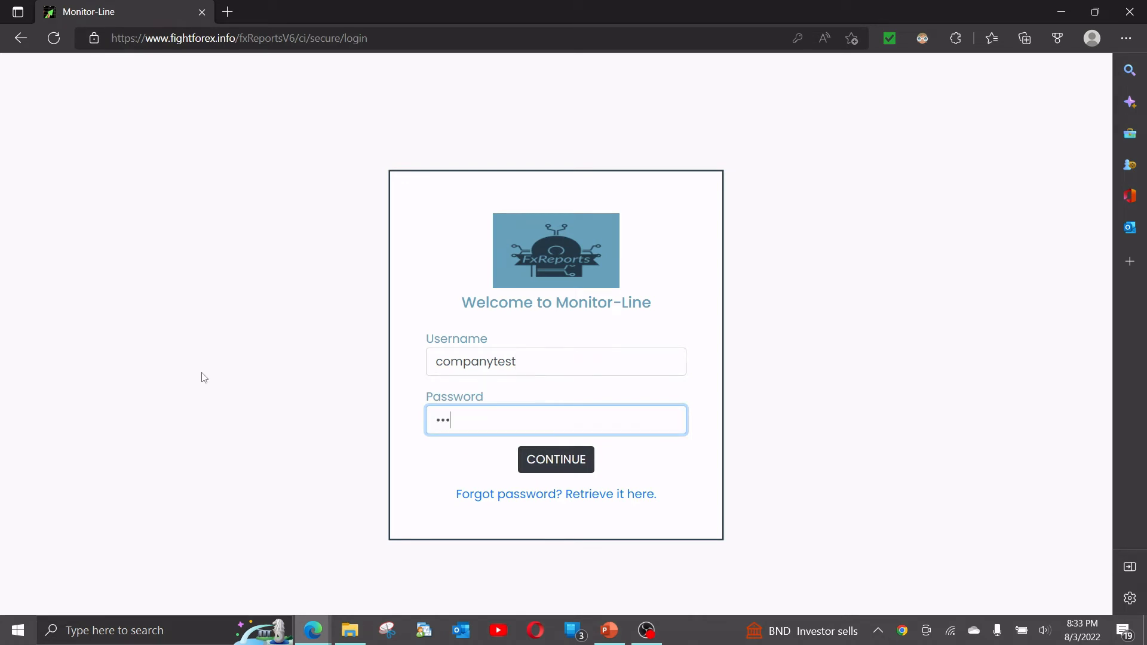
pyautogui.press('Return')
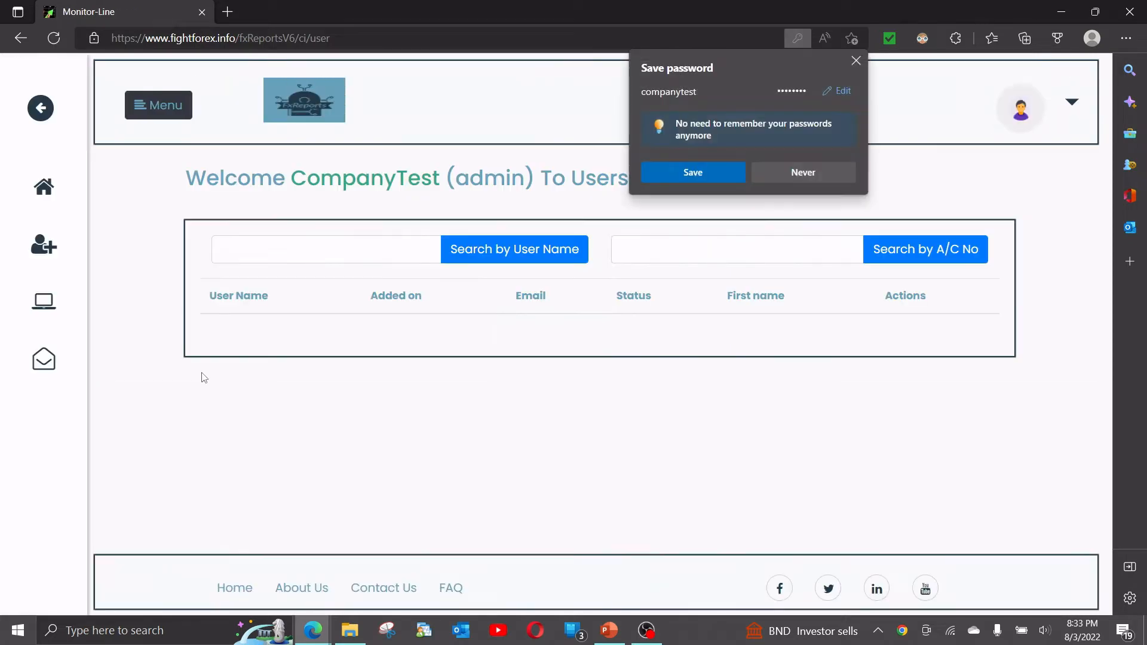
pyautogui.click(674, 178)
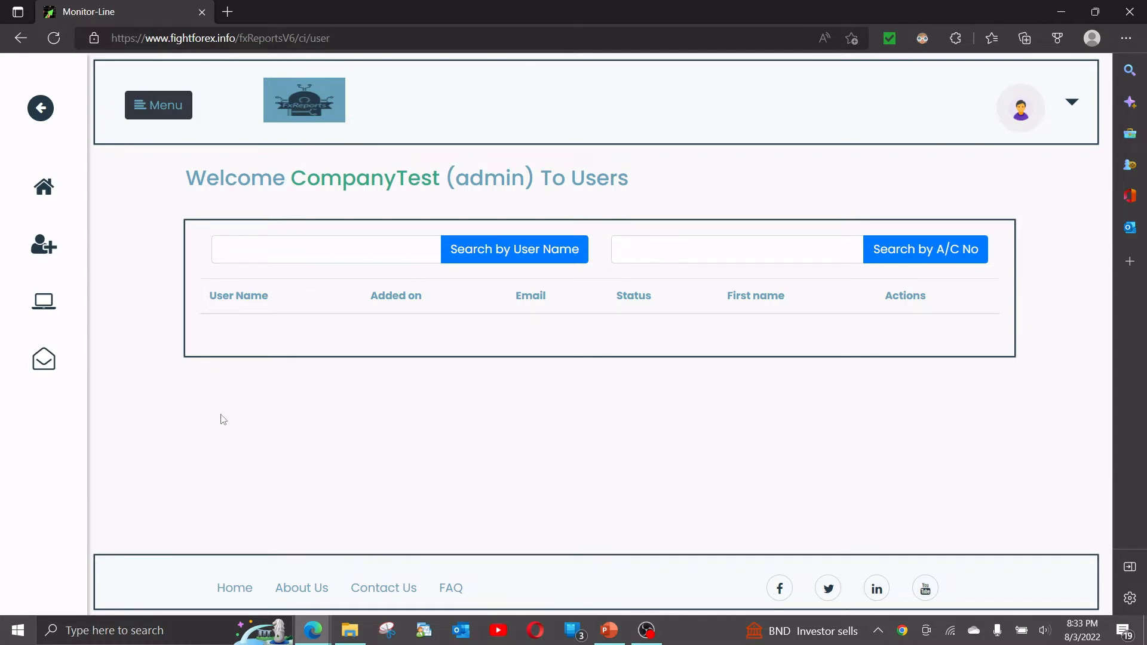
# Switch to PowerPoint, view slide 6 on the three key components of a back-office solution, and return to the browser.
pyautogui.moveTo(185, 178); pyautogui.dragTo(646, 181)
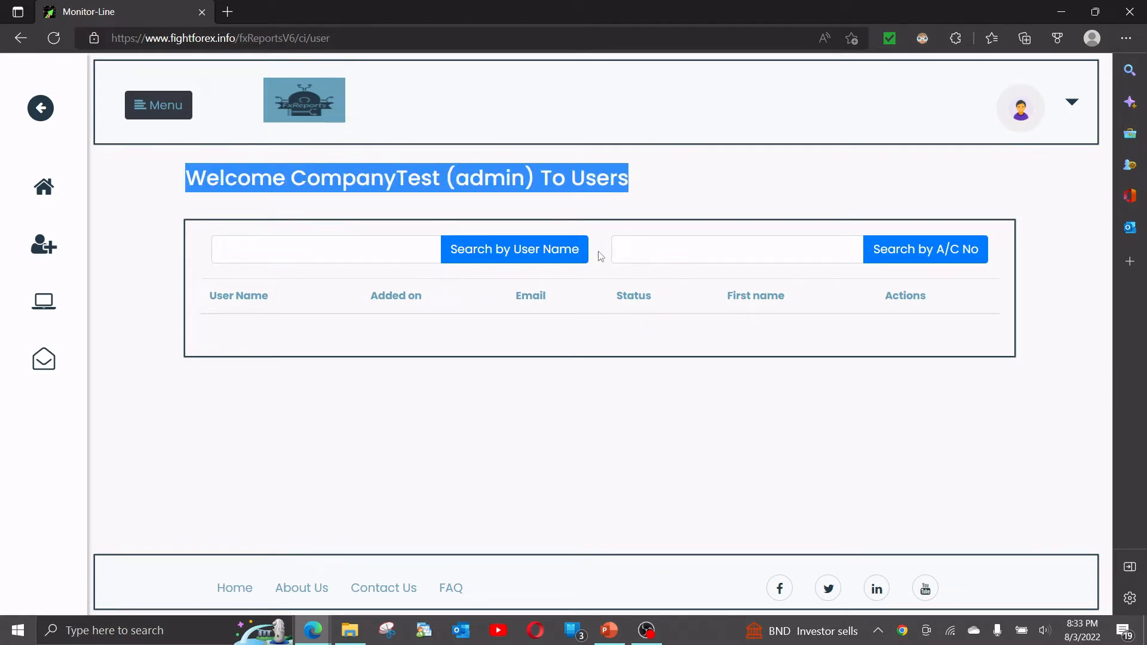
pyautogui.click(612, 632)
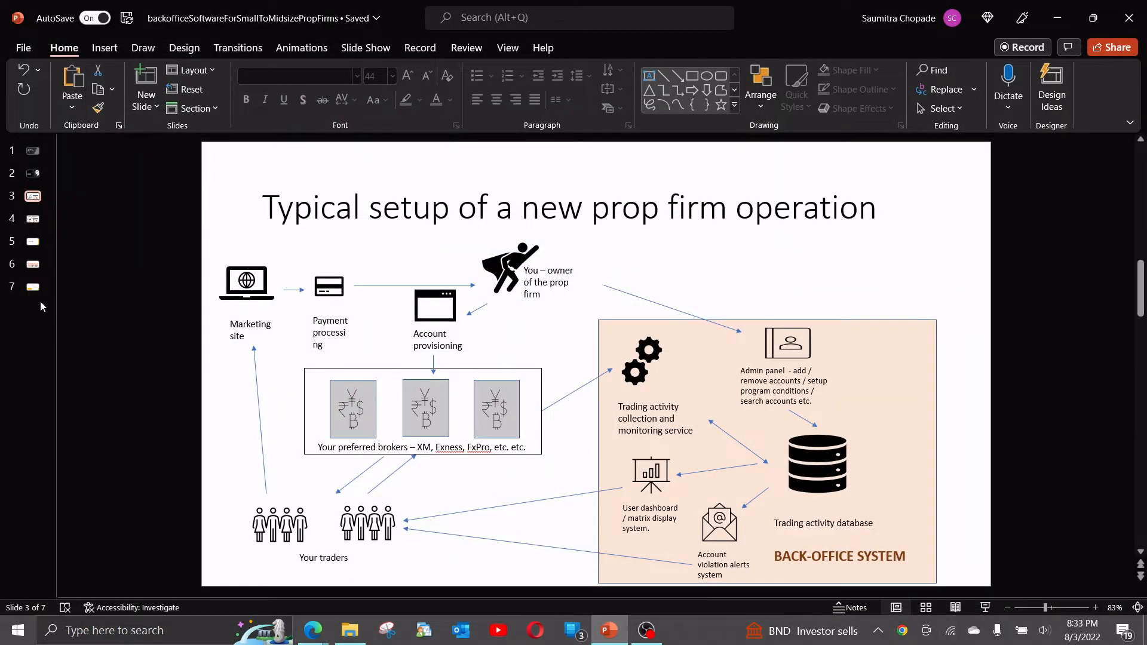
pyautogui.click(33, 269)
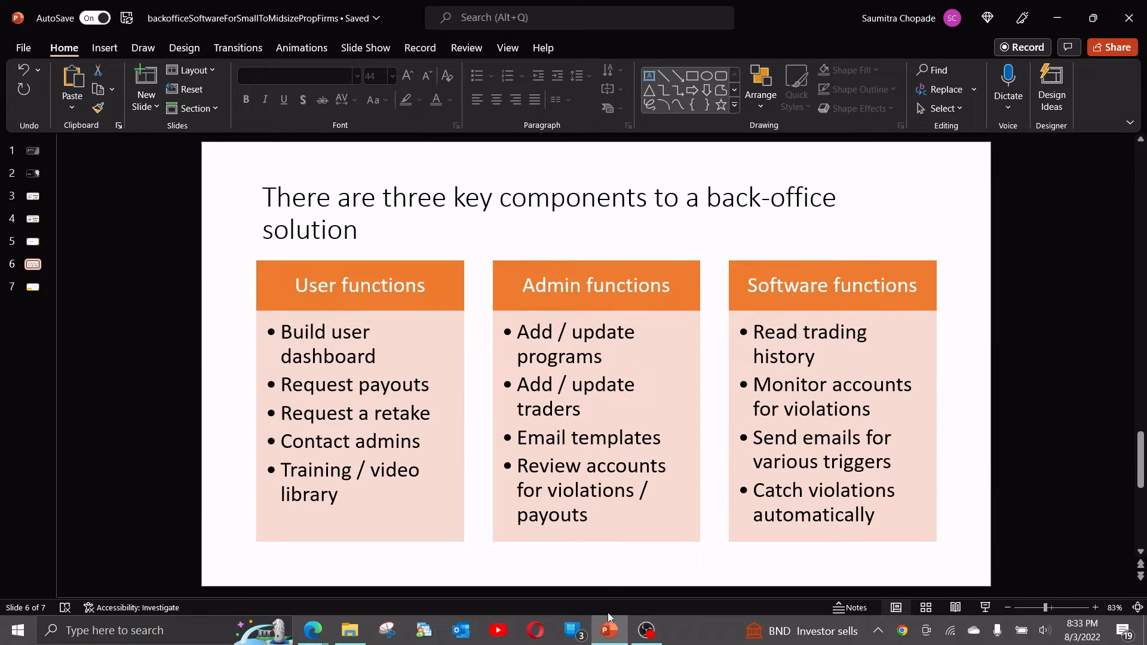
pyautogui.click(608, 624)
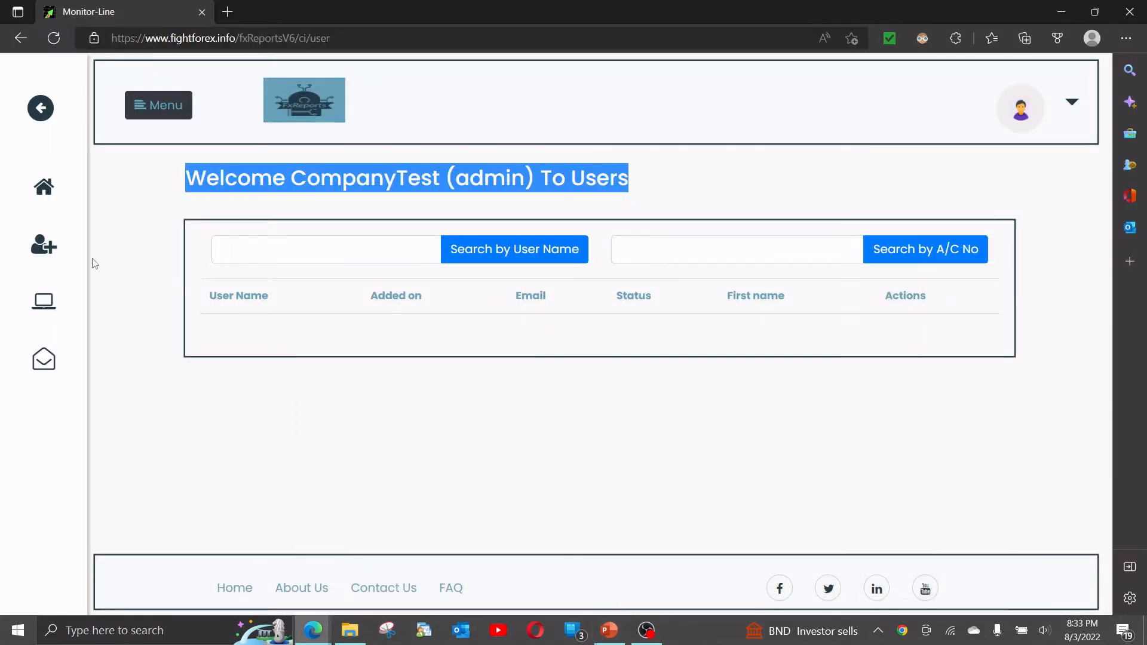
# Open the Programs page of the admin area and start adding a new program.
pyautogui.click(44, 301)
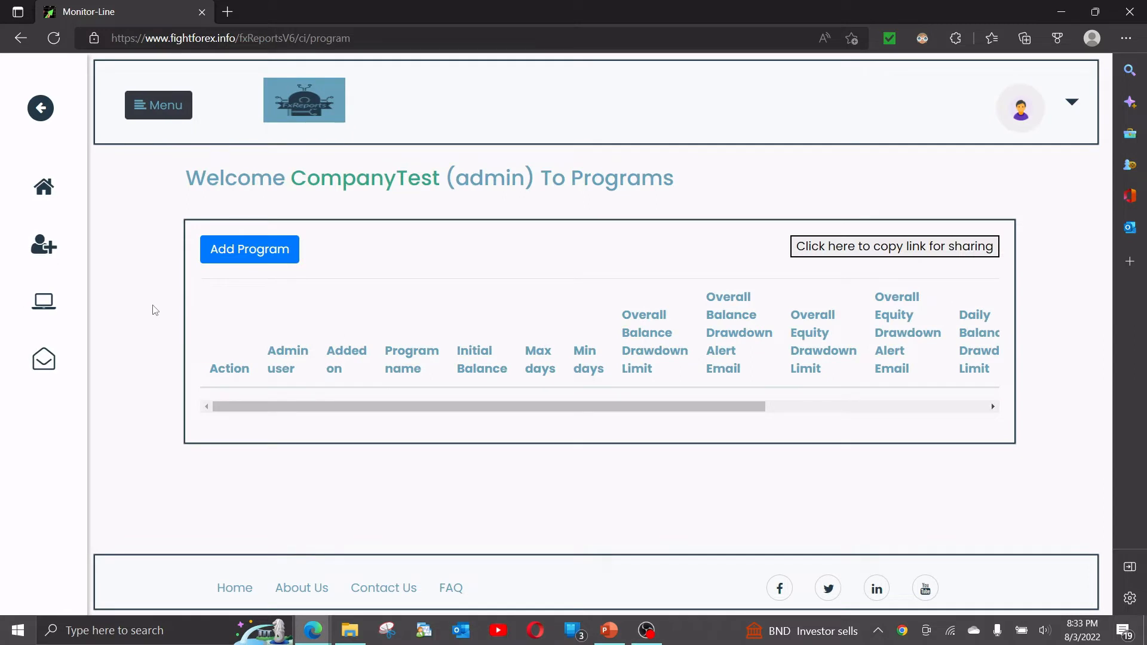
pyautogui.moveTo(209, 173); pyautogui.dragTo(714, 184)
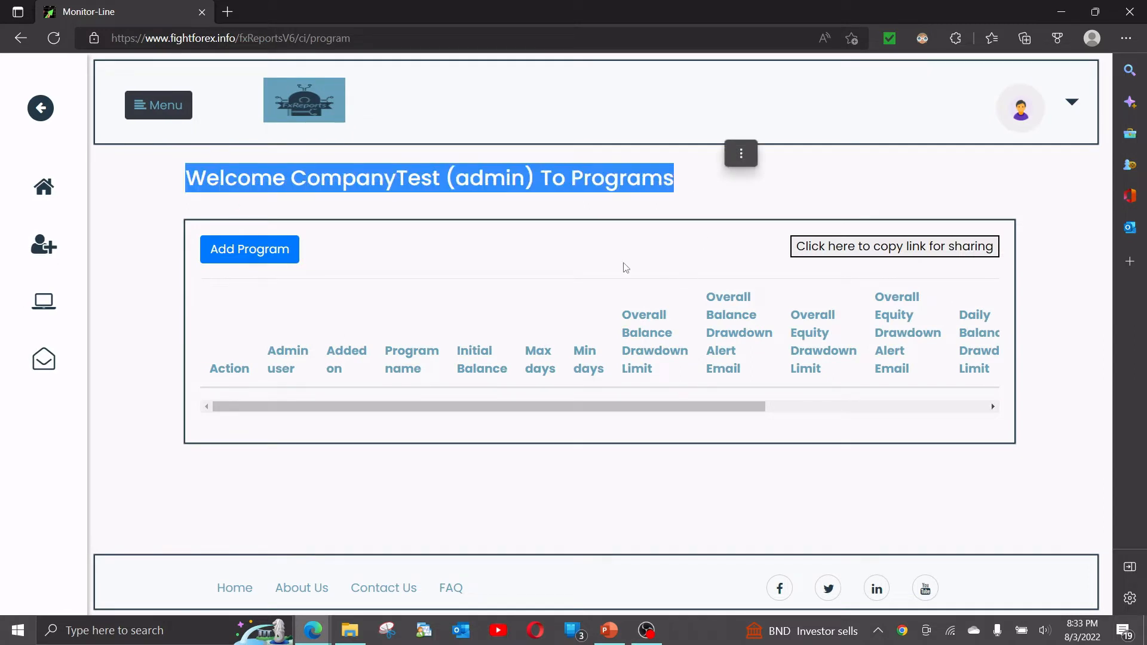
pyautogui.click(255, 254)
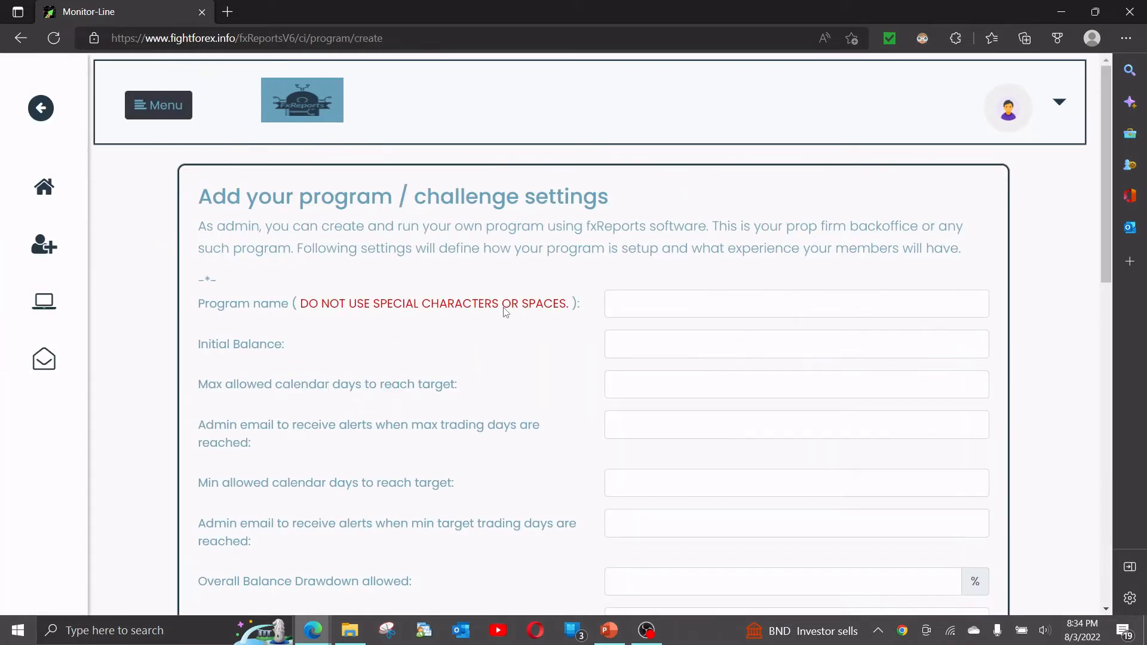
# Set the new program's name to FTMOCopyProgram1 and move on to the initial balance.
pyautogui.click(692, 309)
pyautogui.write('Company')
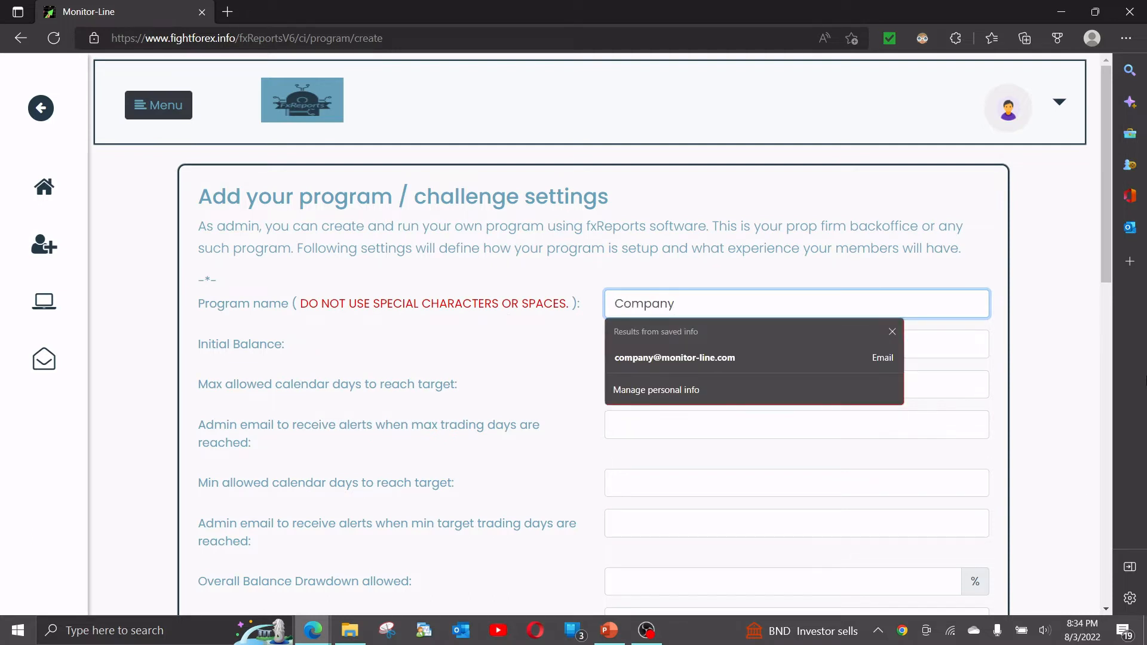
pyautogui.press('BackSpace')
pyautogui.press('BackSpace')
pyautogui.press('BackSpace')
pyautogui.press('BackSpace')
pyautogui.press('BackSpace')
pyautogui.press('BackSpace')
pyautogui.write('FTMOCopy')
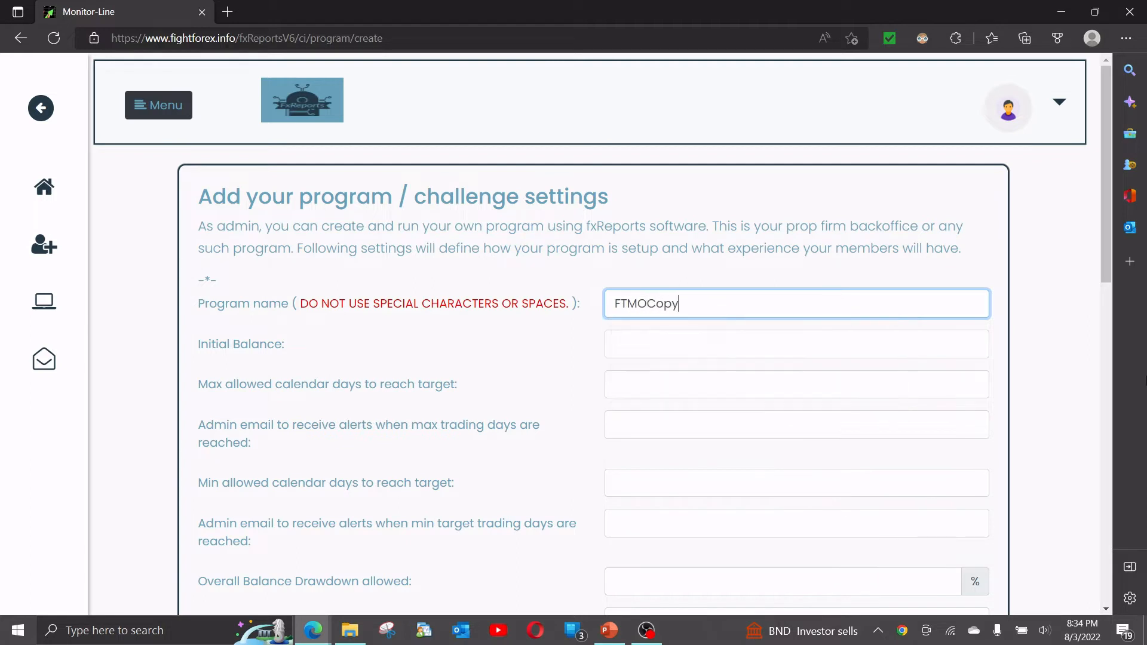
pyautogui.write('Program1')
pyautogui.press('Return')
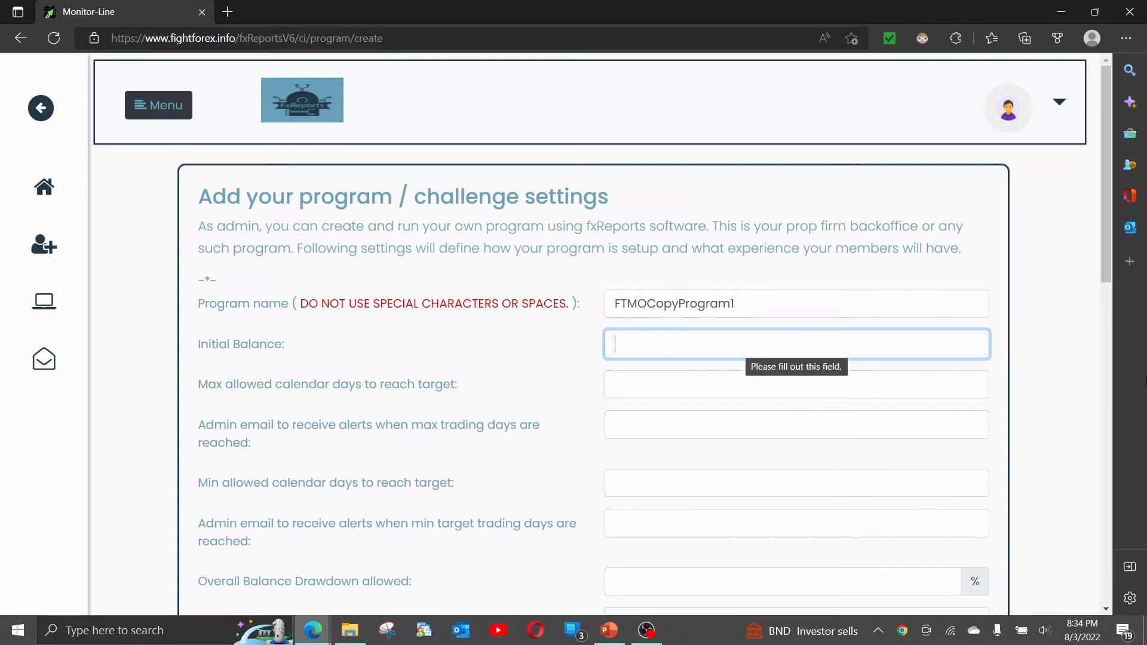
# Set the initial balance to 10000 and the maximum calendar days to 30, with the admin's email for max-days alerts.
pyautogui.write('10000')
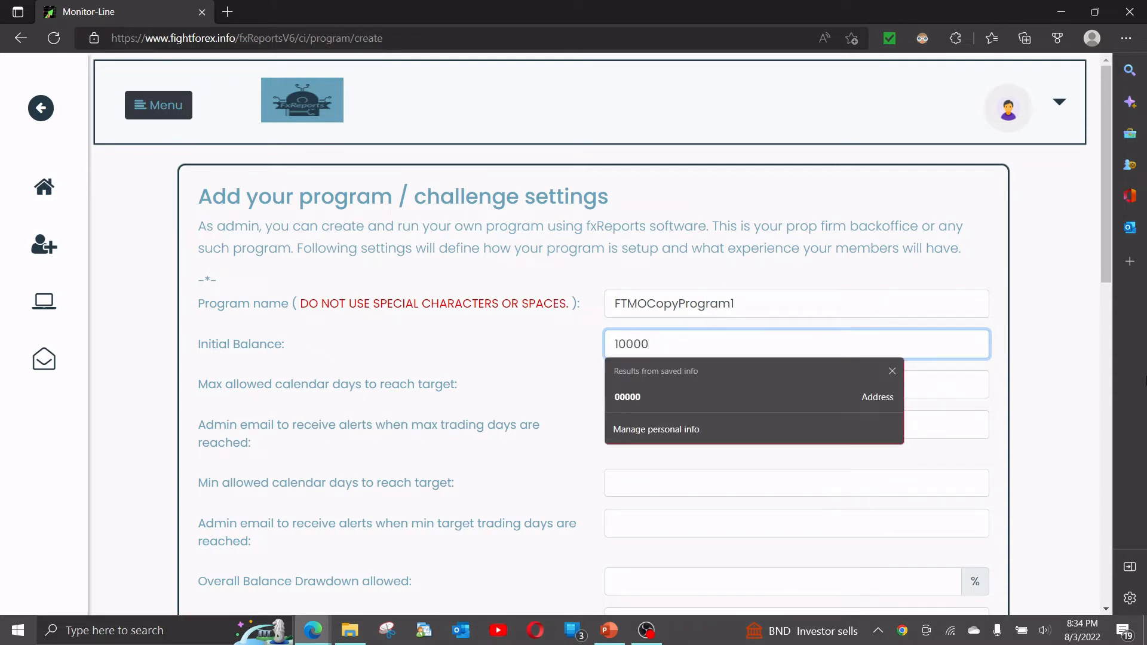
pyautogui.press('Tab')
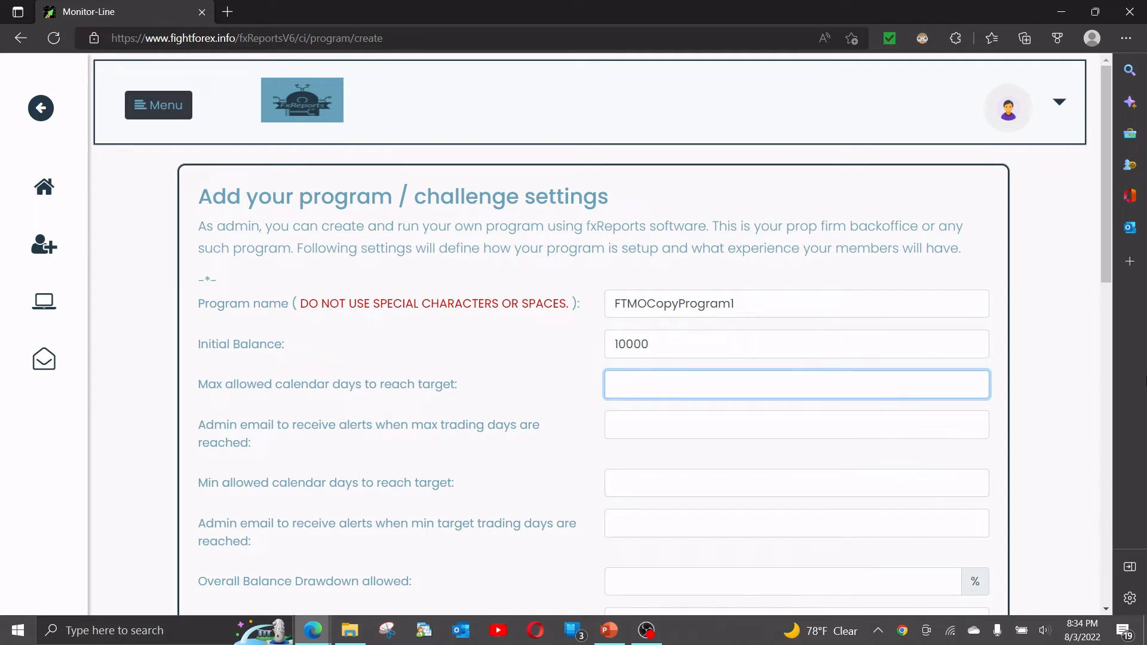
pyautogui.write('30')
pyautogui.press('Tab')
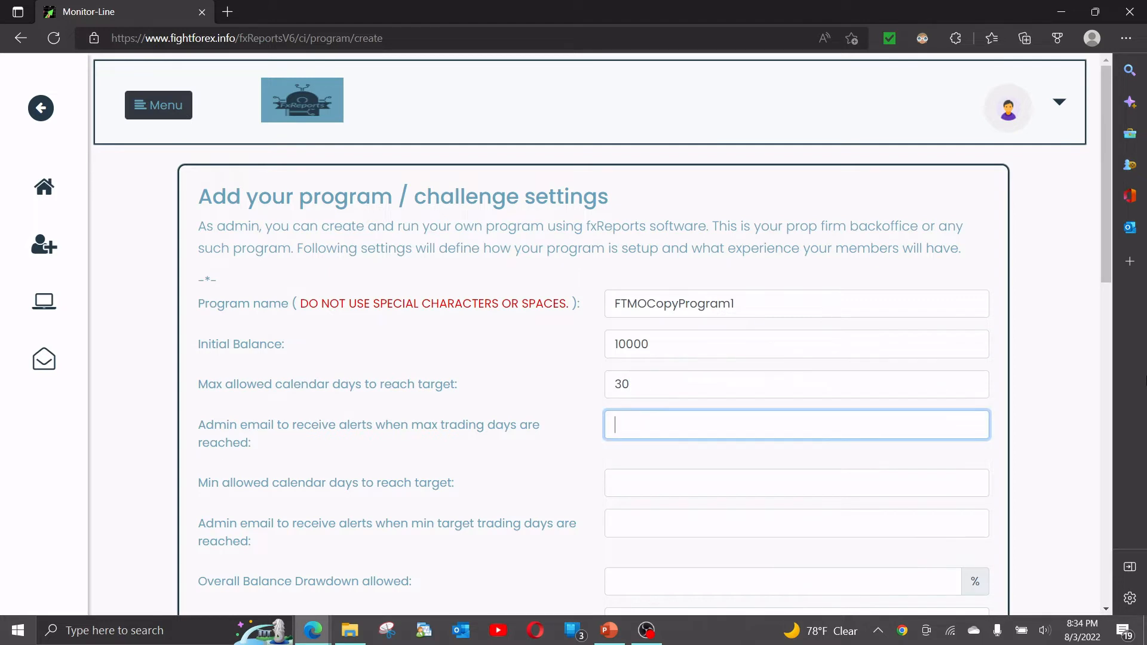
pyautogui.write('compa')
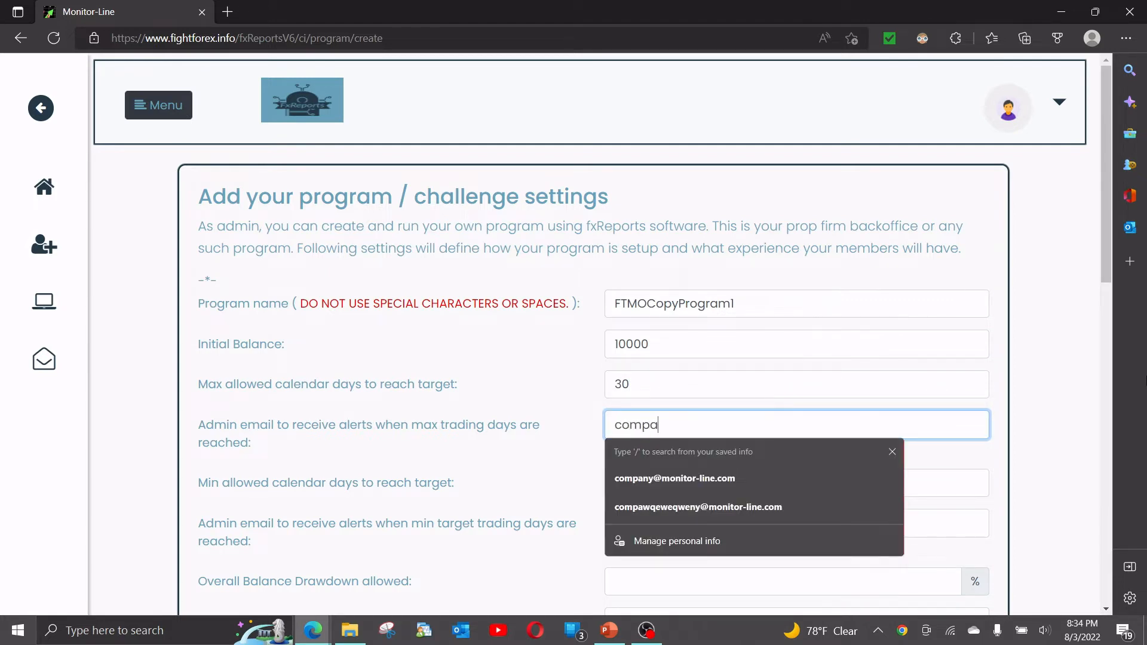
pyautogui.press('Down')
pyautogui.press('Tab')
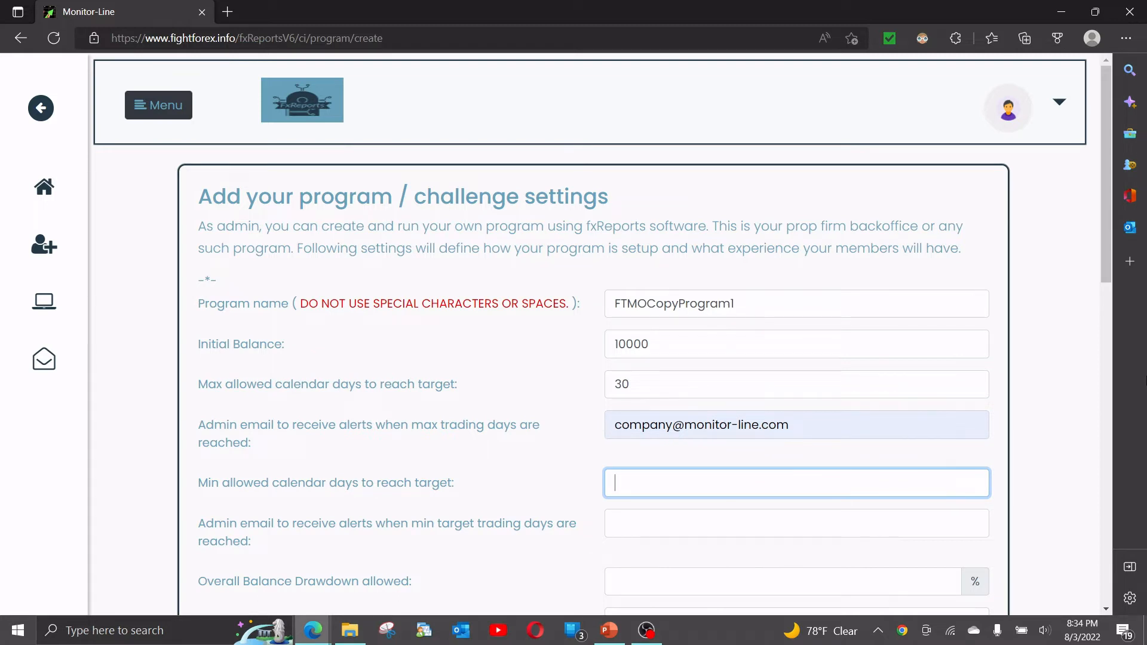
# Set the minimum allowed calendar days to 10 and enter the admin's email for the min-days alerts.
pyautogui.write('10')
pyautogui.press('Tab')
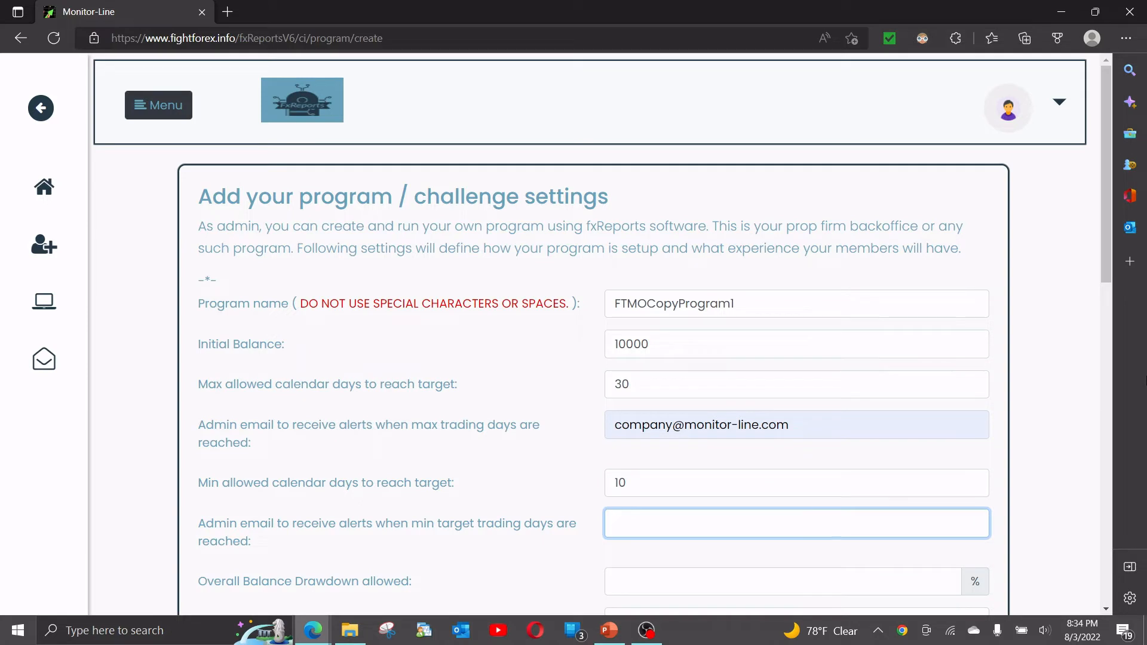
pyautogui.write('c')
pyautogui.press('Down')
pyautogui.press('Tab')
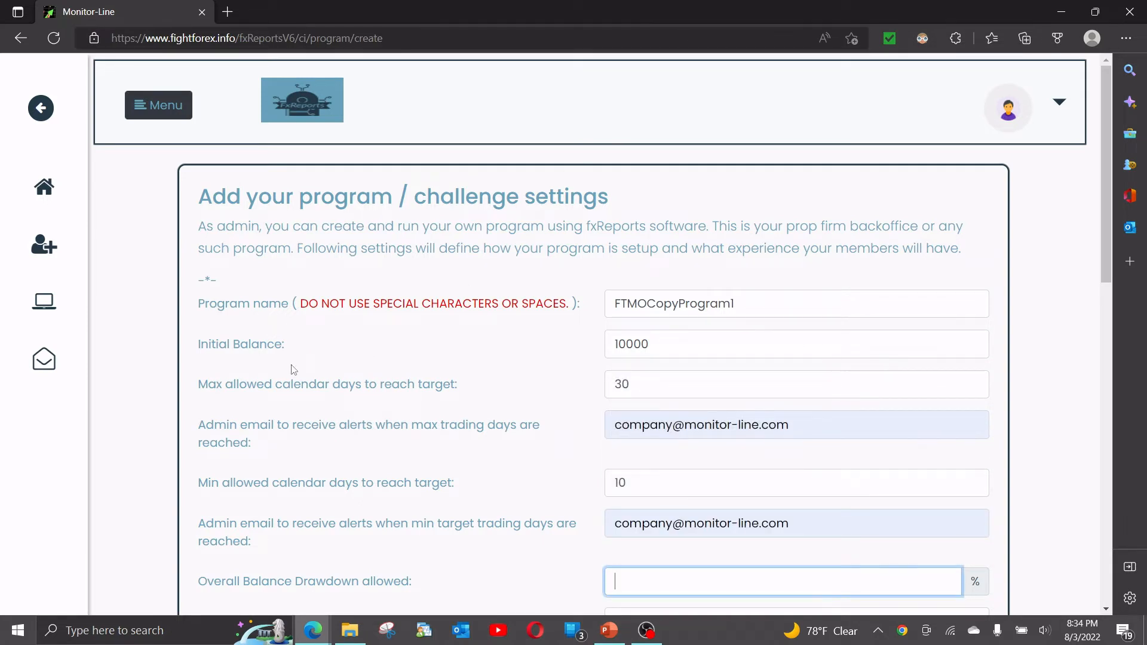
pyautogui.click(209, 427)
pyautogui.moveTo(210, 427); pyautogui.dragTo(540, 445)
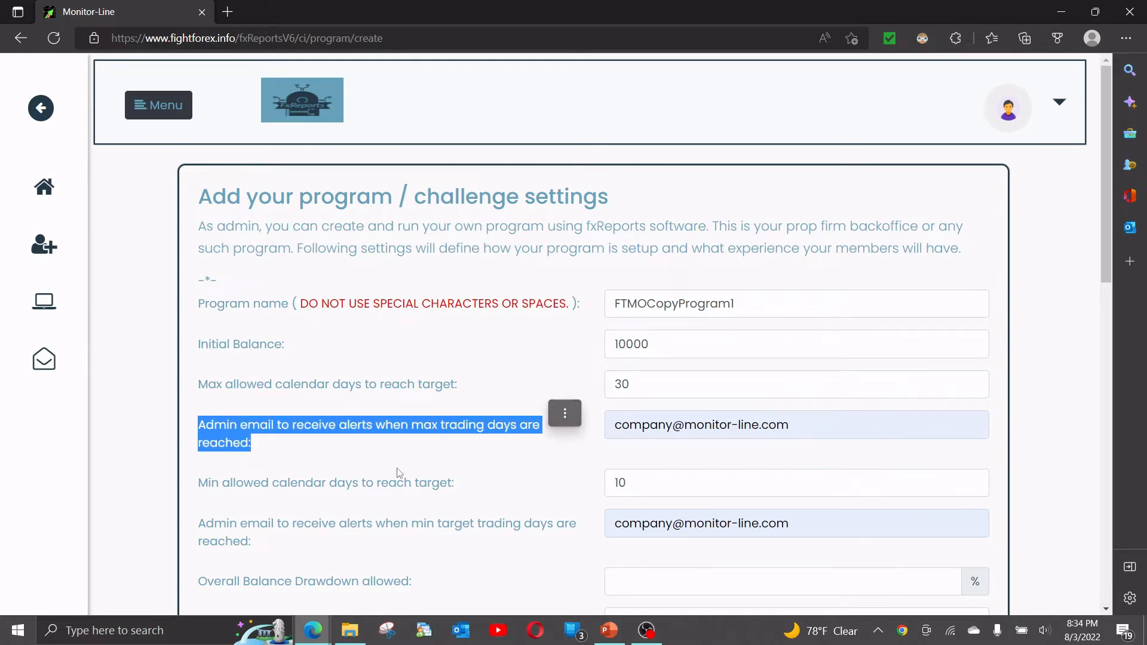
pyautogui.scroll(-3, 379, 436)
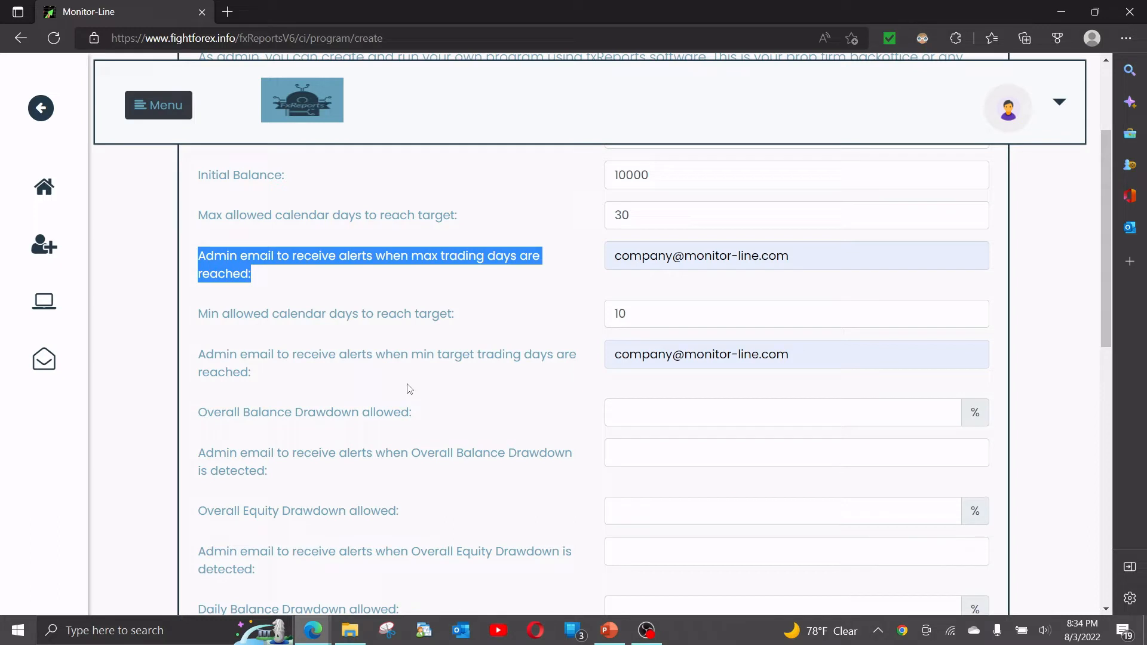
pyautogui.moveTo(339, 357); pyautogui.dragTo(375, 362)
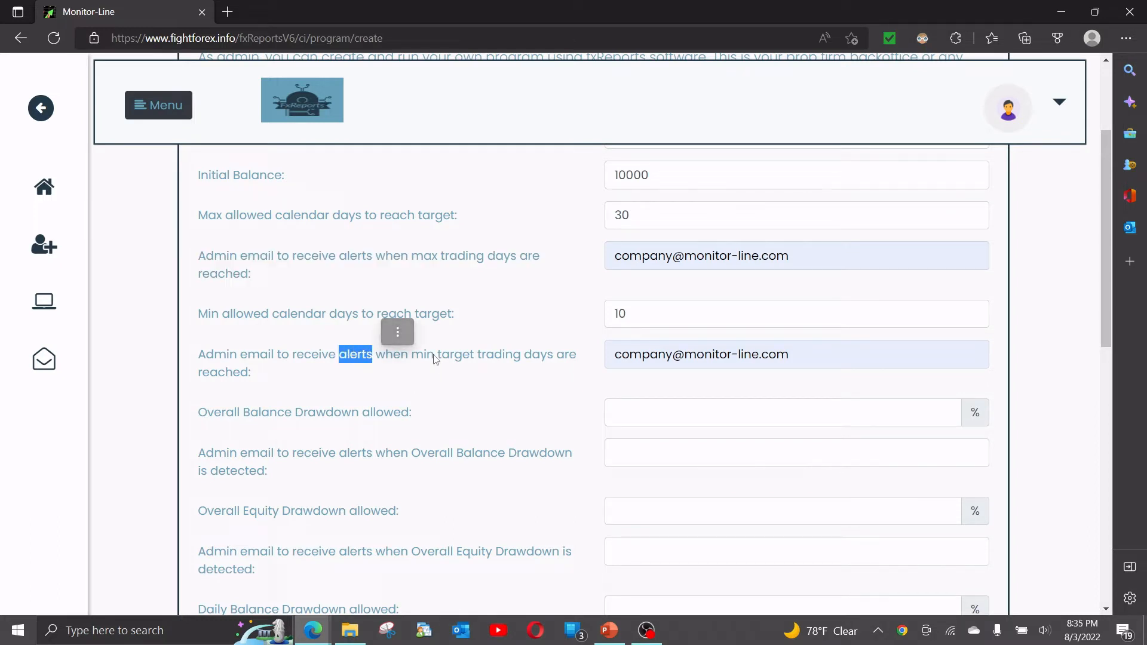
pyautogui.click(344, 360)
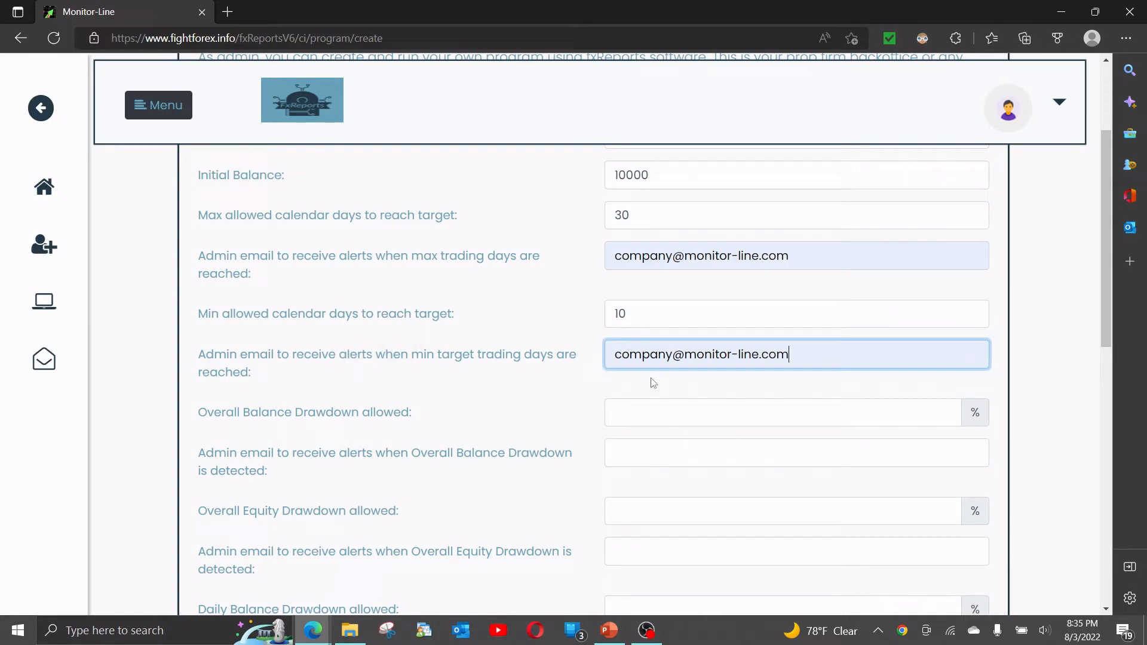
# Set the allowed overall balance drawdown to 10% and fill in the admin's email for its alerts.
pyautogui.click(651, 412)
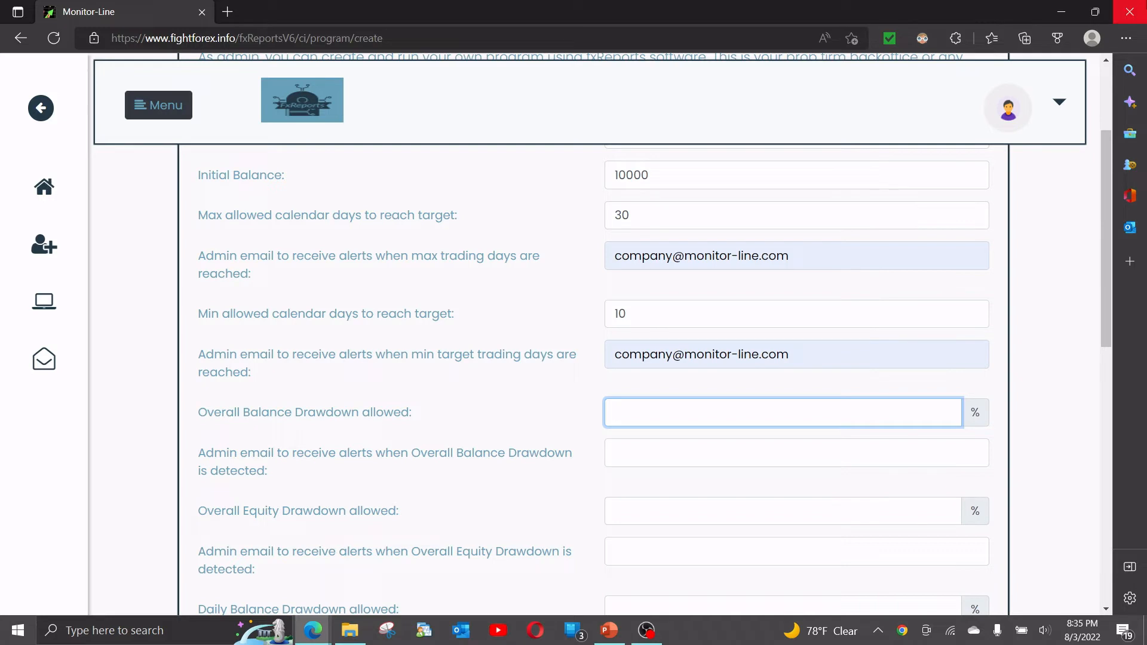
pyautogui.write('10')
pyautogui.press('Tab')
pyautogui.write('com')
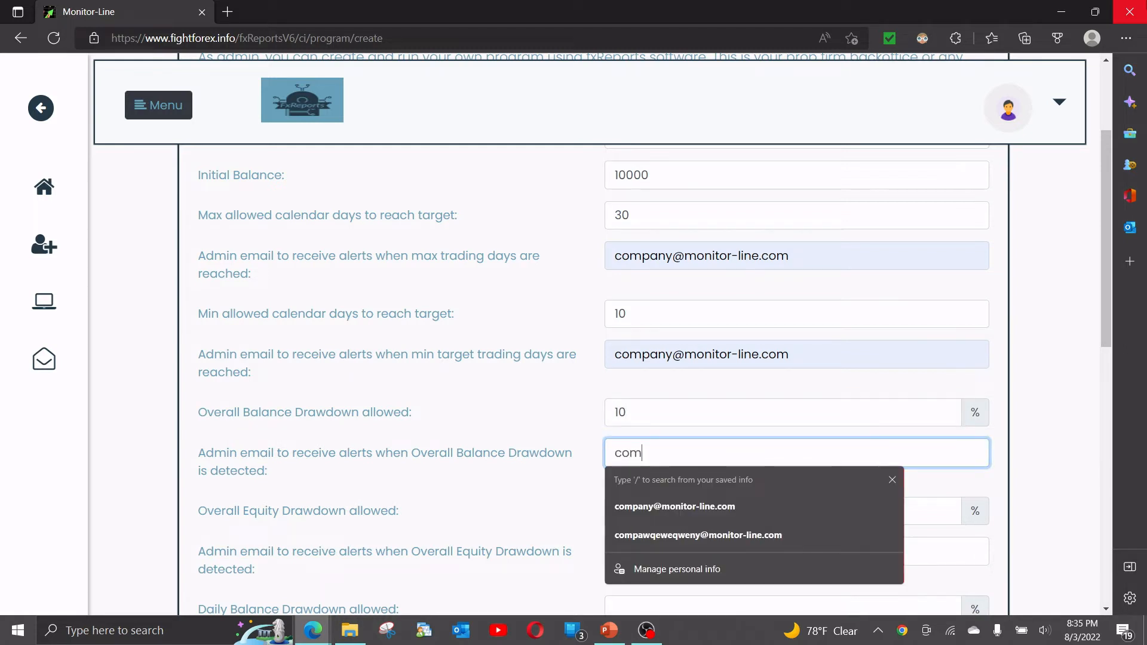
pyautogui.press('Down')
pyautogui.press('Tab')
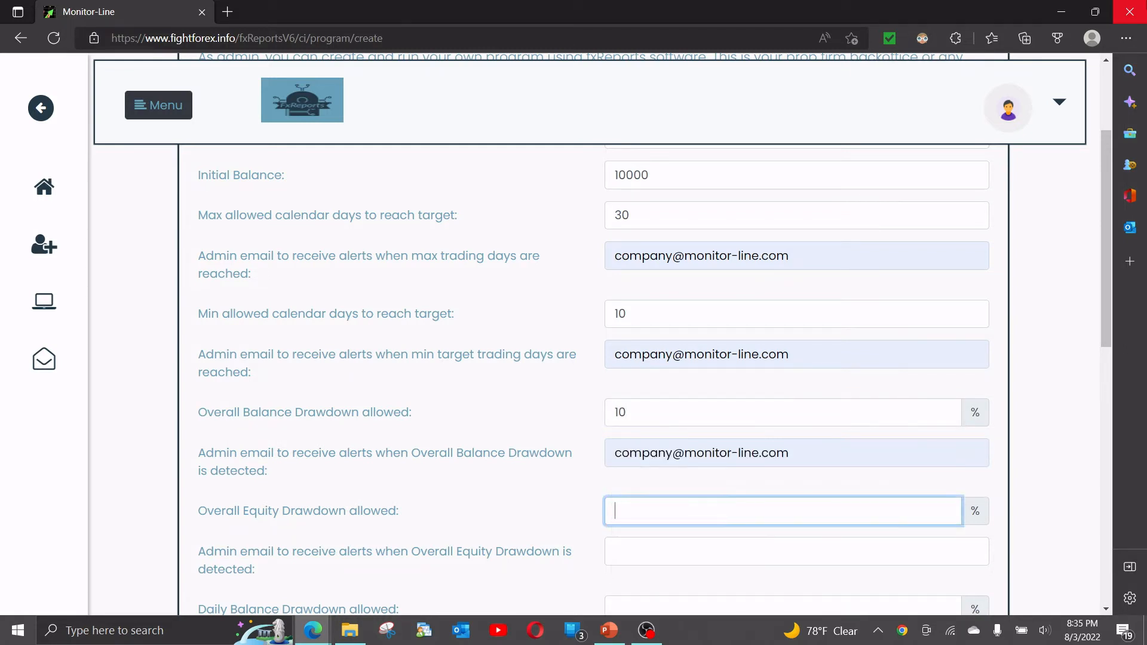
# Set the allowed overall equity drawdown to 10% and fill in the admin's email for its alerts.
pyautogui.write('10')
pyautogui.press('Tab')
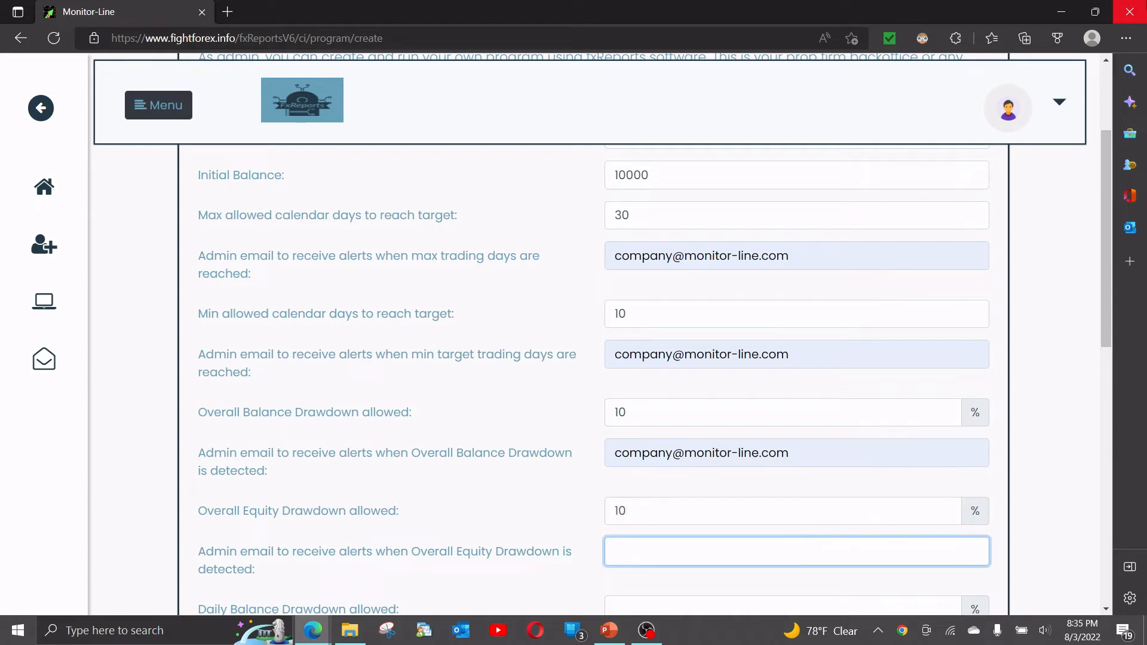
pyautogui.write('com')
pyautogui.press('Down')
pyautogui.press('Tab')
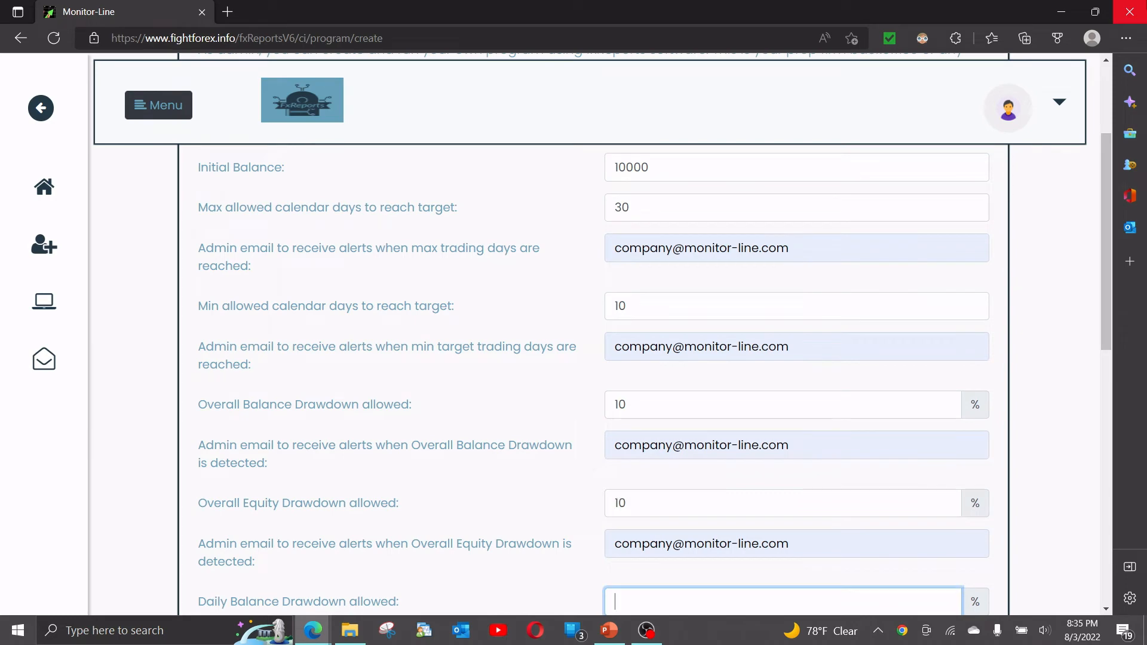
# Set the allowed daily balance drawdown to 5% with floating PL included (Yes), and fill in the admin's alert email.
pyautogui.write('5')
pyautogui.scroll(-5, 573, 334)
pyautogui.press('Tab')
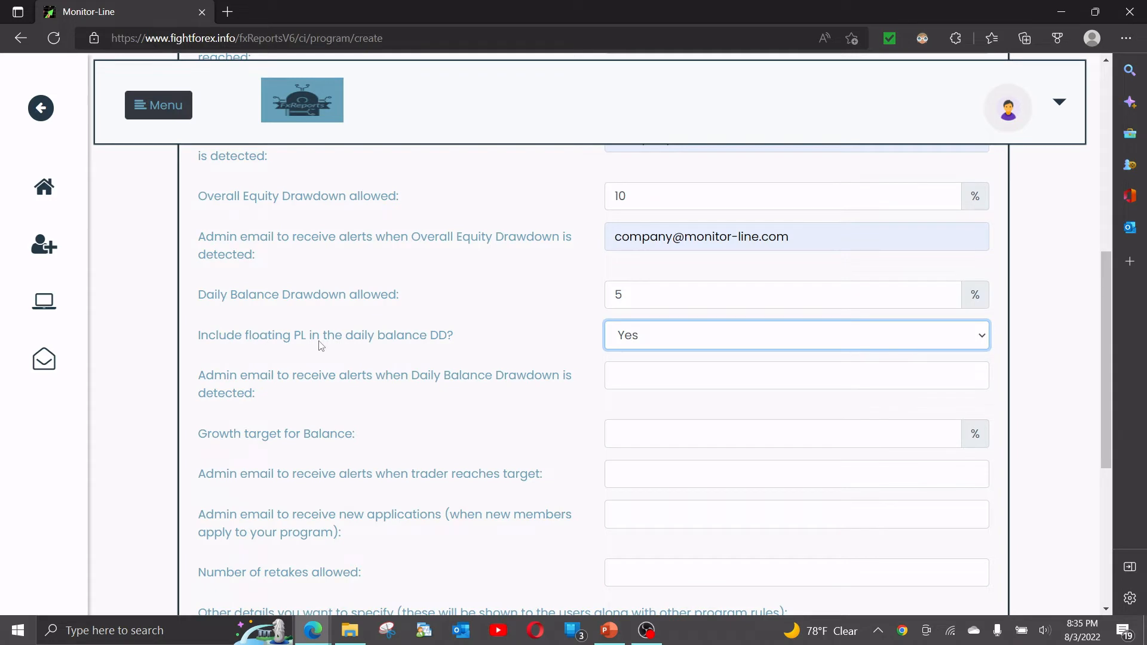
pyautogui.click(621, 342)
pyautogui.click(621, 341)
pyautogui.click(635, 379)
pyautogui.write('com')
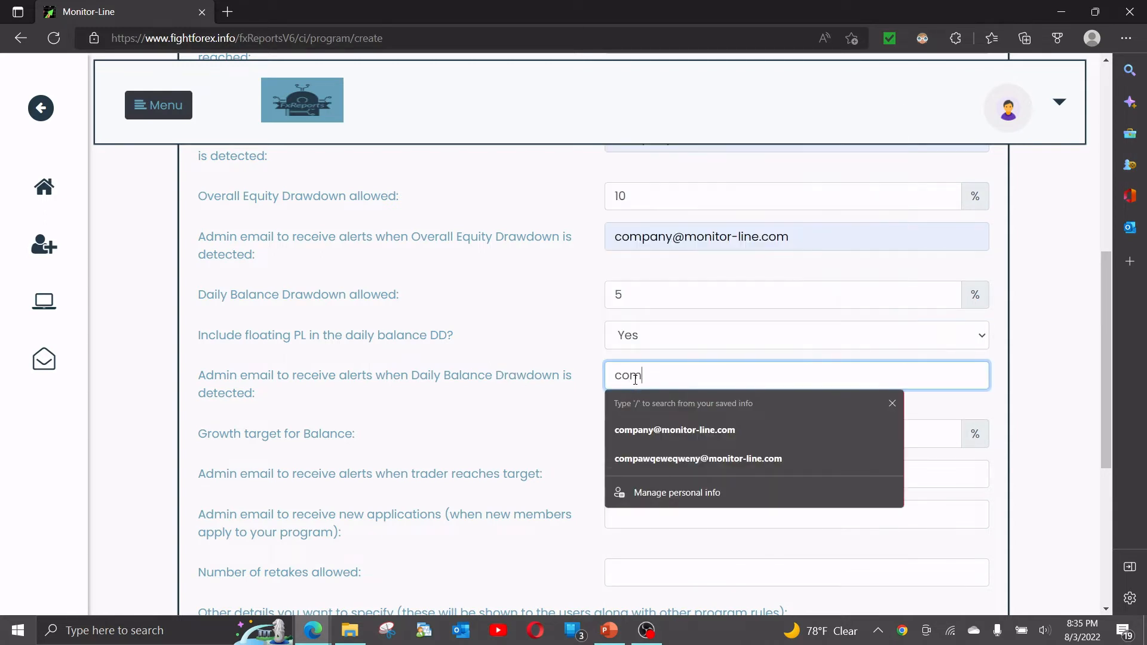
pyautogui.press('Down')
pyautogui.press('Tab')
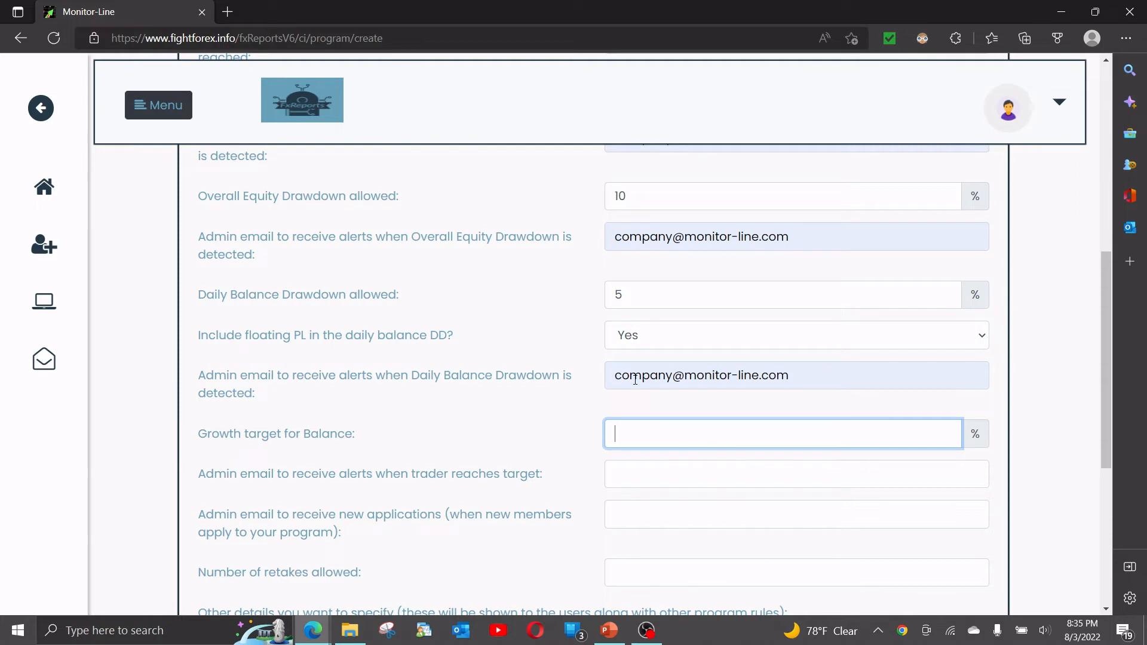
# Set the balance growth target to 10% and enter the admin's email for alerts when a trader reaches the target.
pyautogui.write('10')
pyautogui.press('Tab')
pyautogui.write('comp')
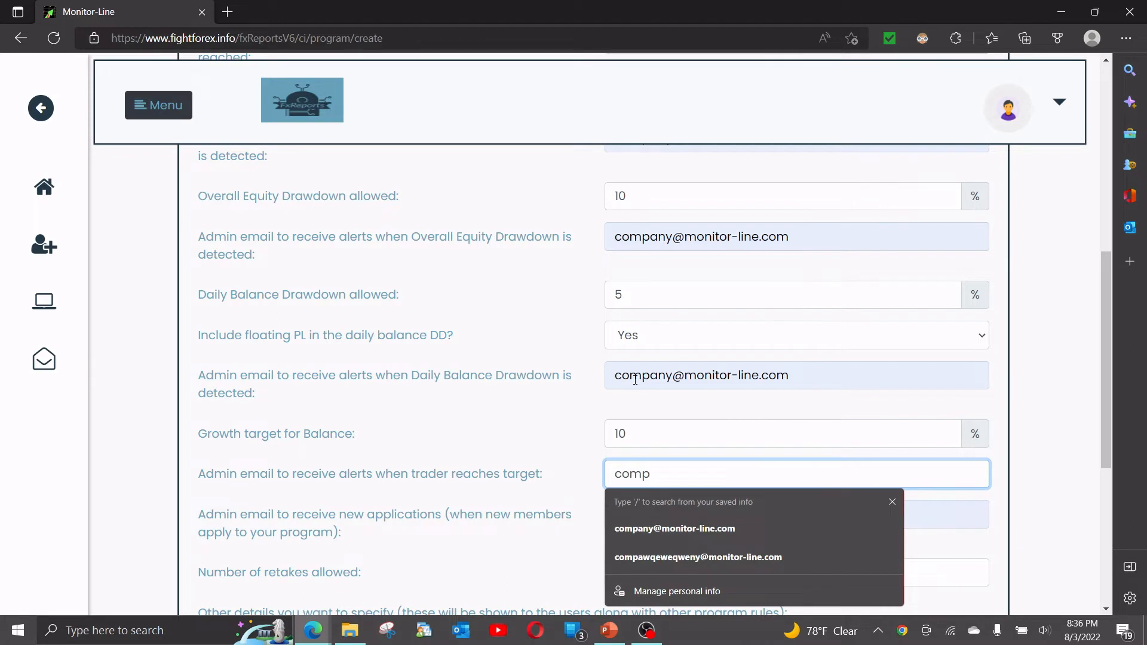
pyautogui.press('Down')
pyautogui.press('Return')
pyautogui.press('Tab')
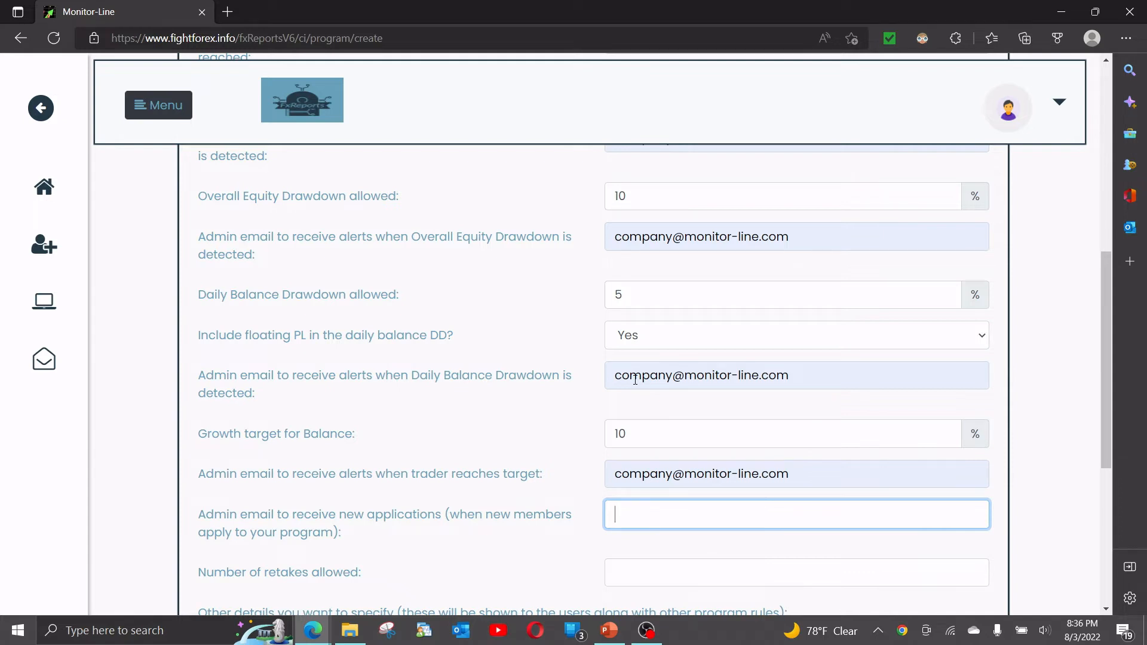
# Enter the admin's email for receiving new applications and set the number of allowed retakes to 2.
pyautogui.write('company@')
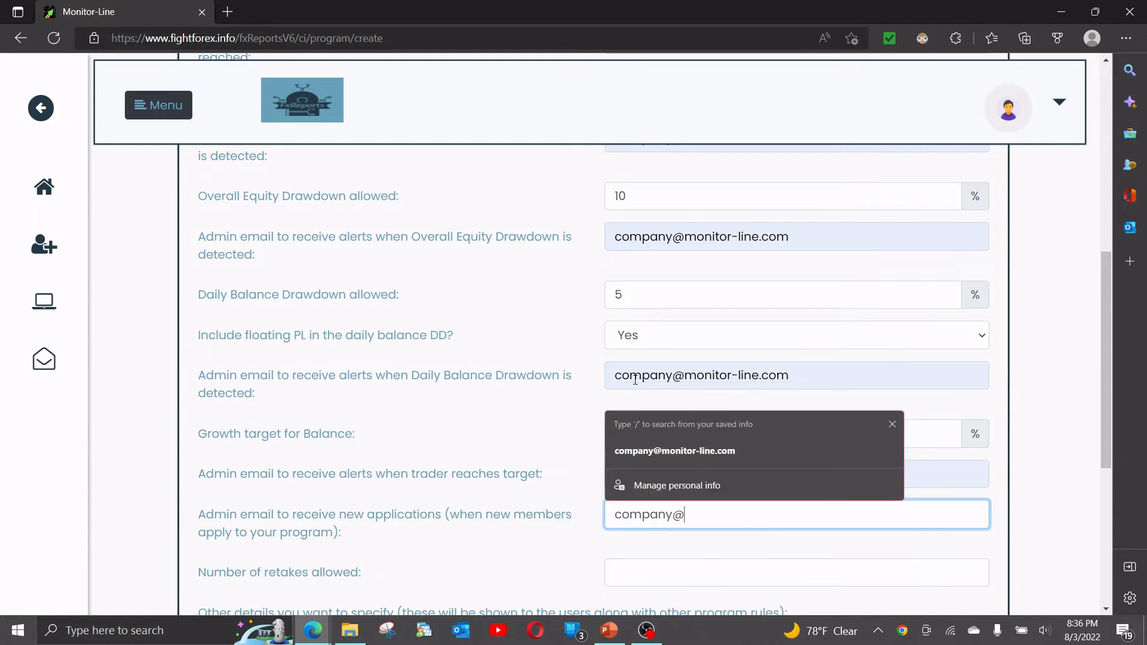
pyautogui.press('Down')
pyautogui.press('Return')
pyautogui.press('Tab')
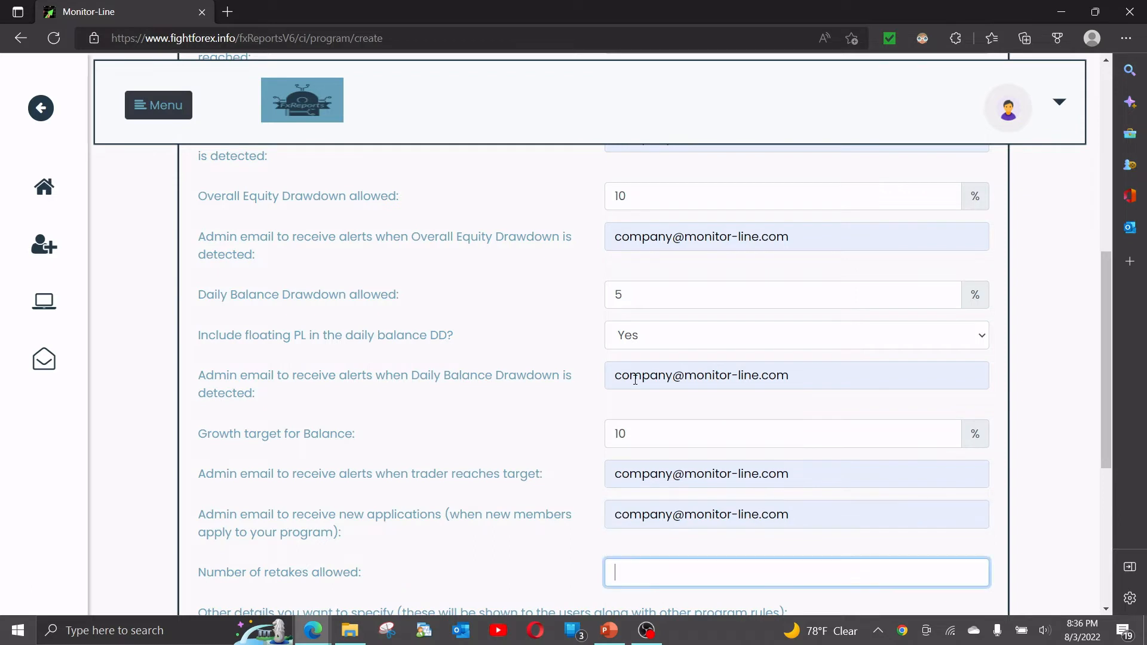
pyautogui.press('Tab')
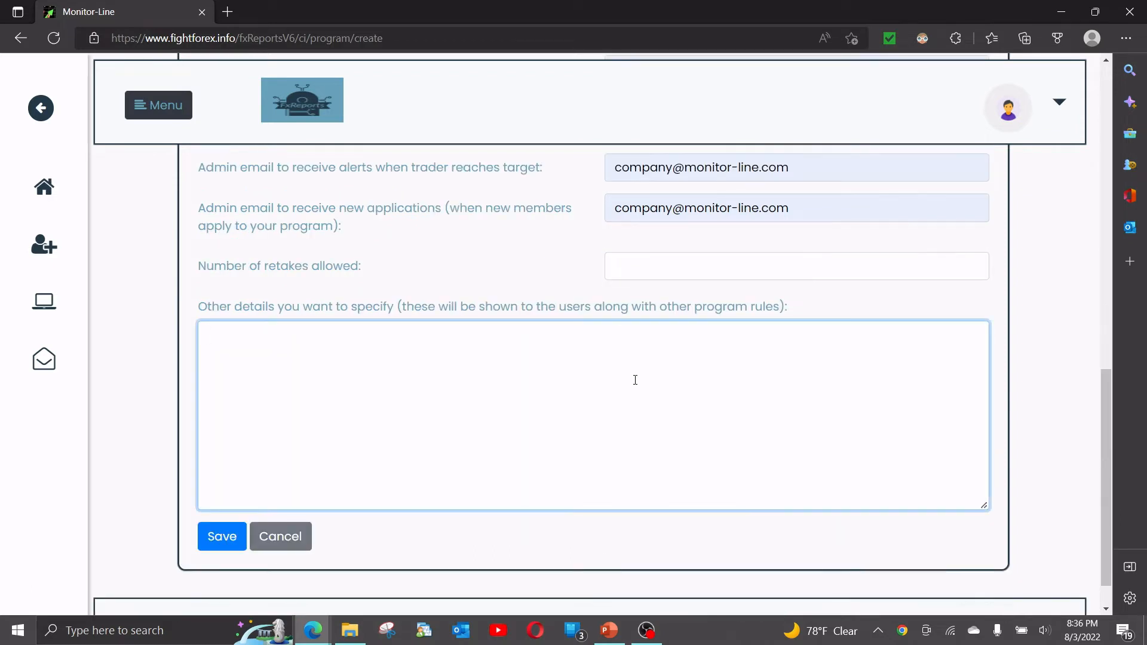
pyautogui.click(623, 266)
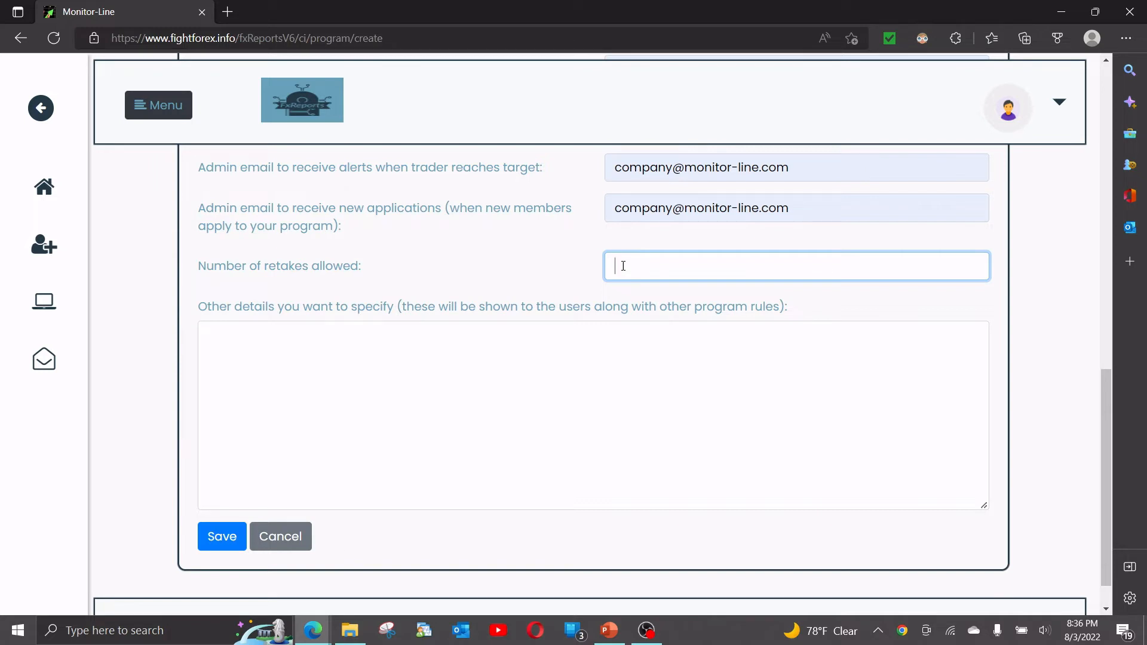
pyautogui.write('2')
pyautogui.press('Tab')
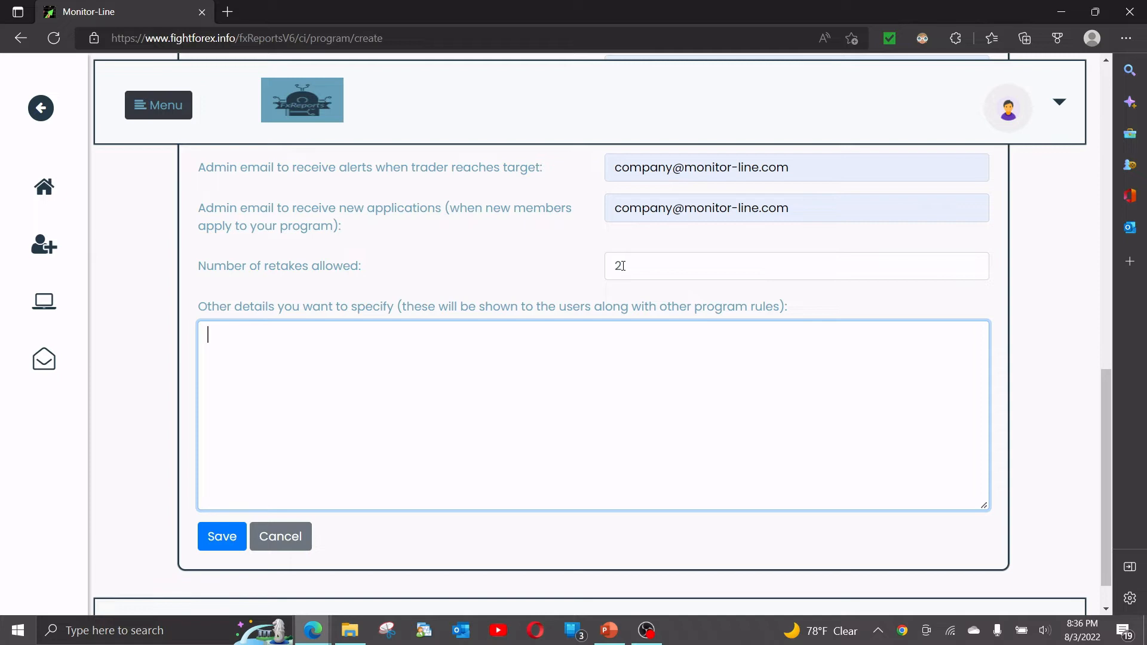
# Enter "This is a test program" as the other details and save the new program.
pyautogui.write('This is a test program')
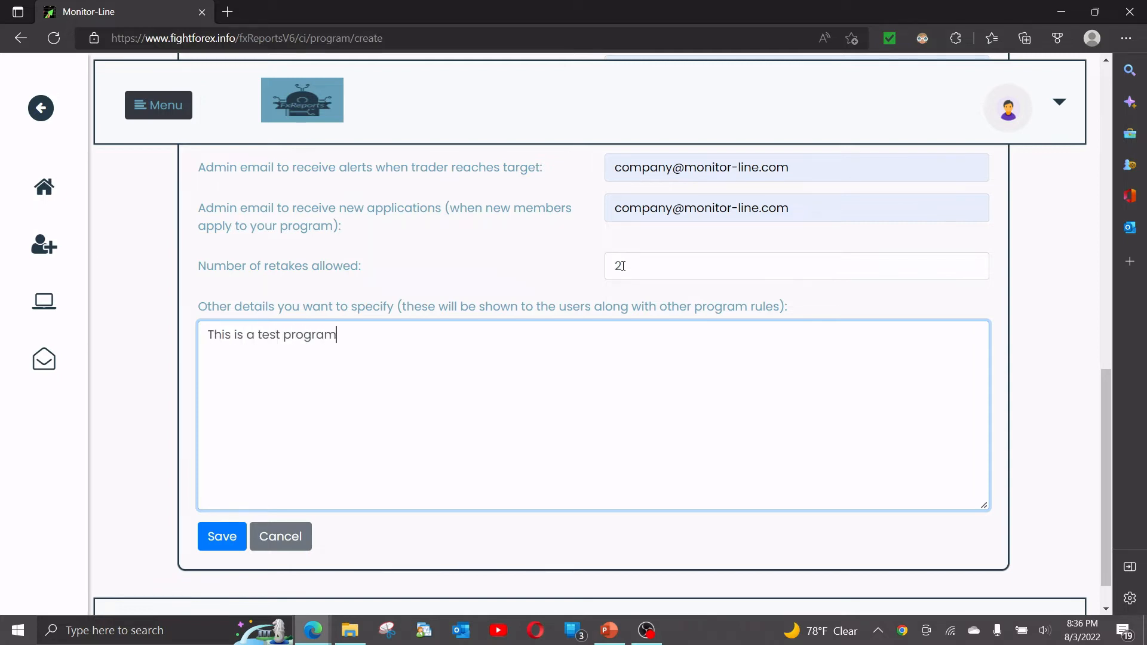
pyautogui.click(220, 536)
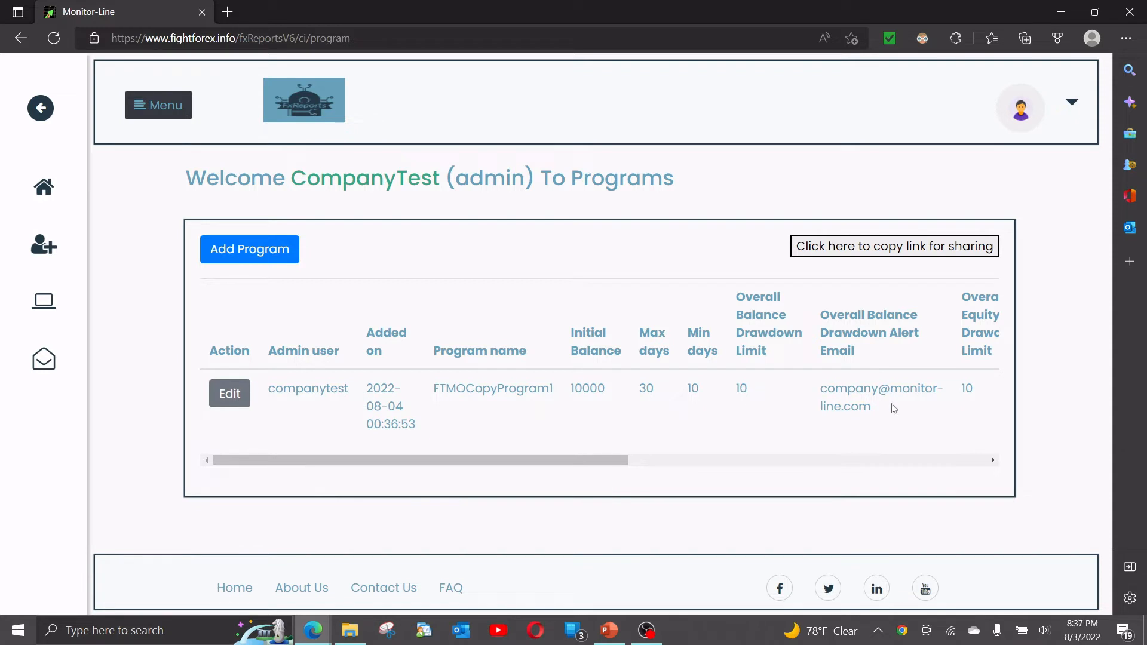
# Review the saved program's settings, then copy the sharing link and open it in a new browser window.
pyautogui.moveTo(603, 459); pyautogui.dragTo(990, 481)
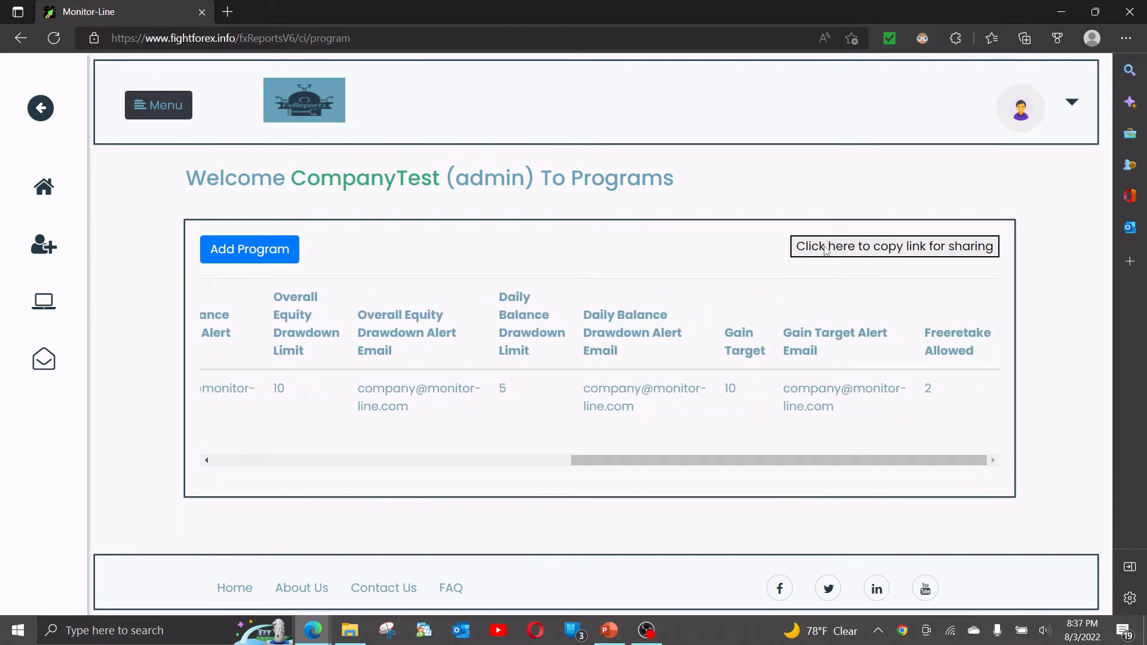
pyautogui.moveTo(854, 461); pyautogui.dragTo(187, 431)
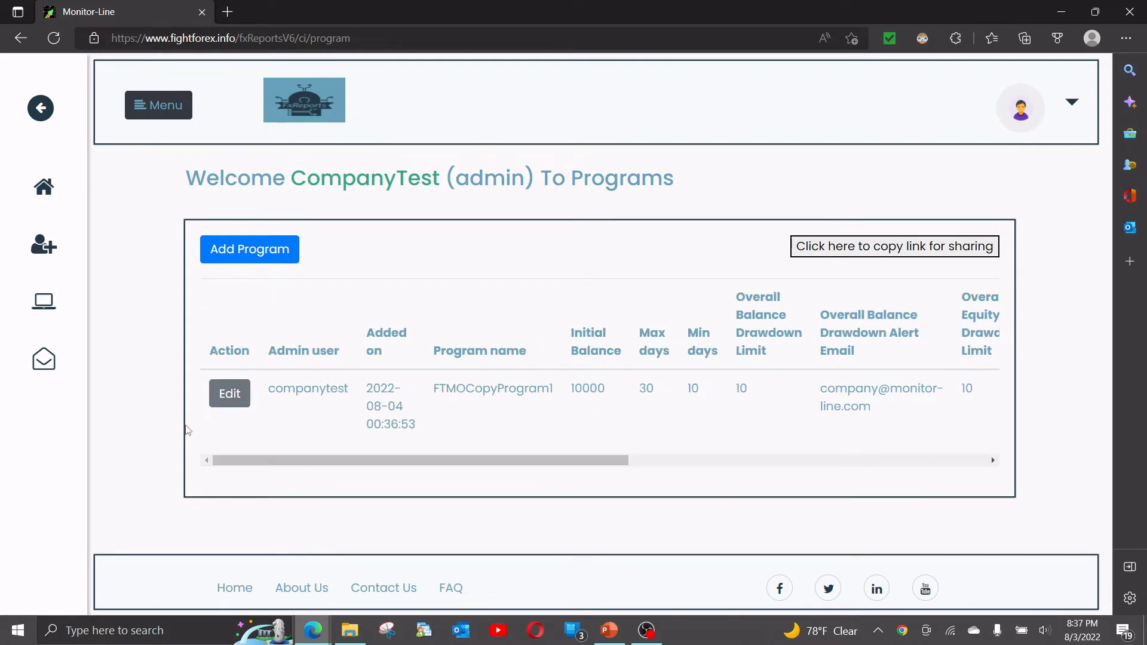
pyautogui.click(851, 254)
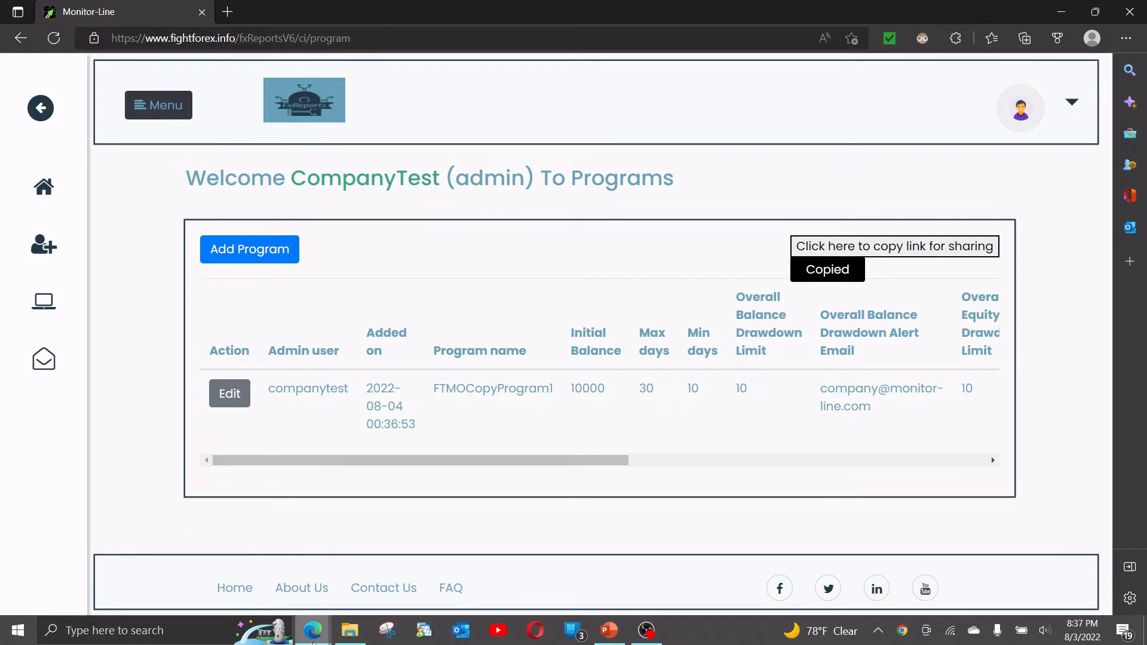
pyautogui.middleClick(313, 634)
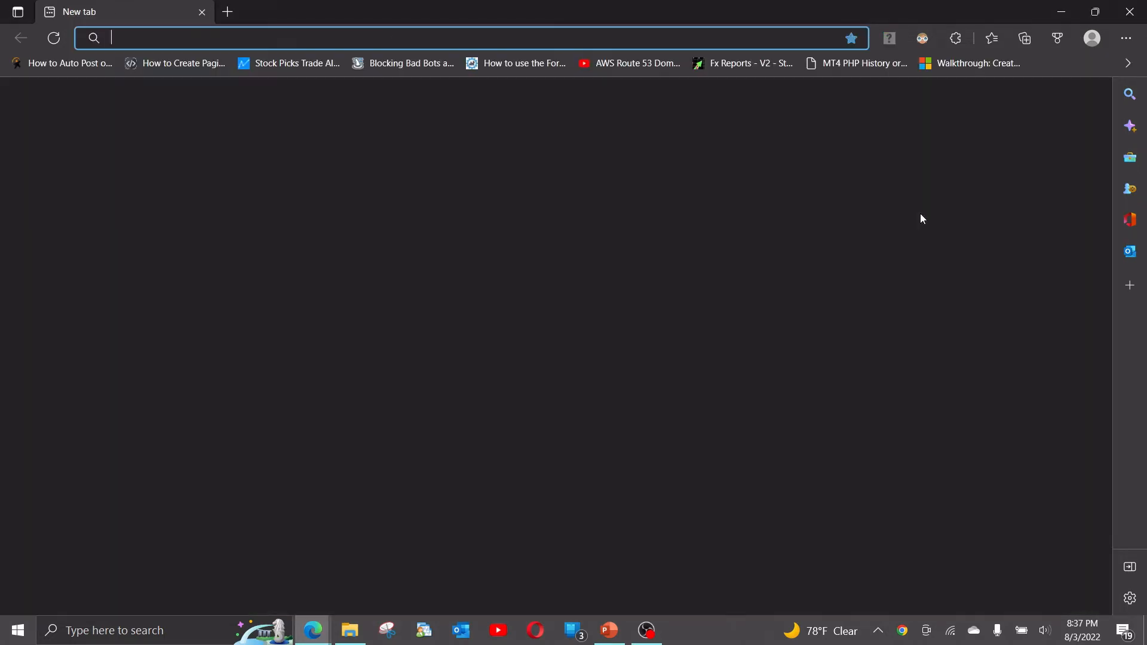
pyautogui.hotkey('ctrl', 'v')
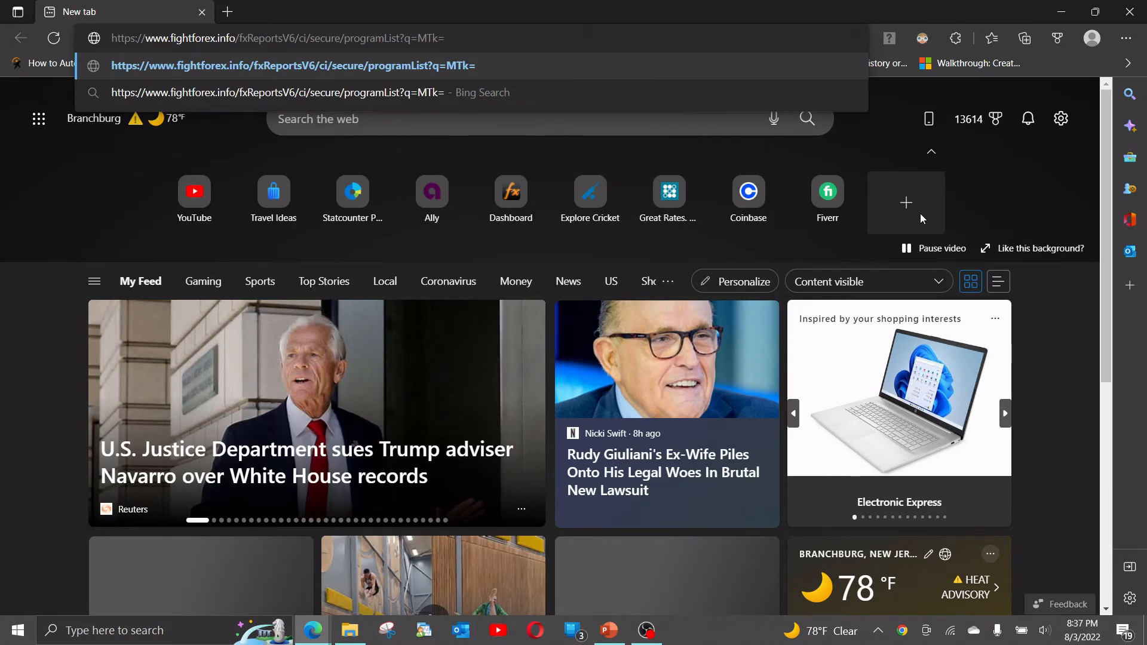
pyautogui.press('Return')
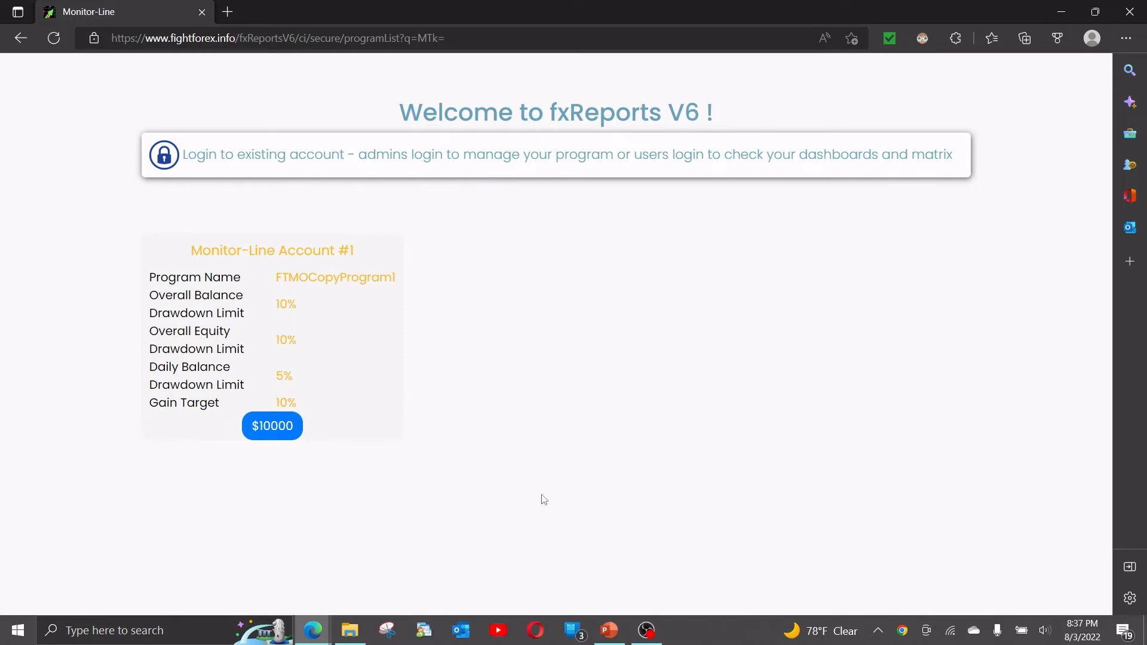
# Switch to the PowerPoint presentation and examine slide 3 on the typical setup of a new prop firm operation.
pyautogui.click(608, 630)
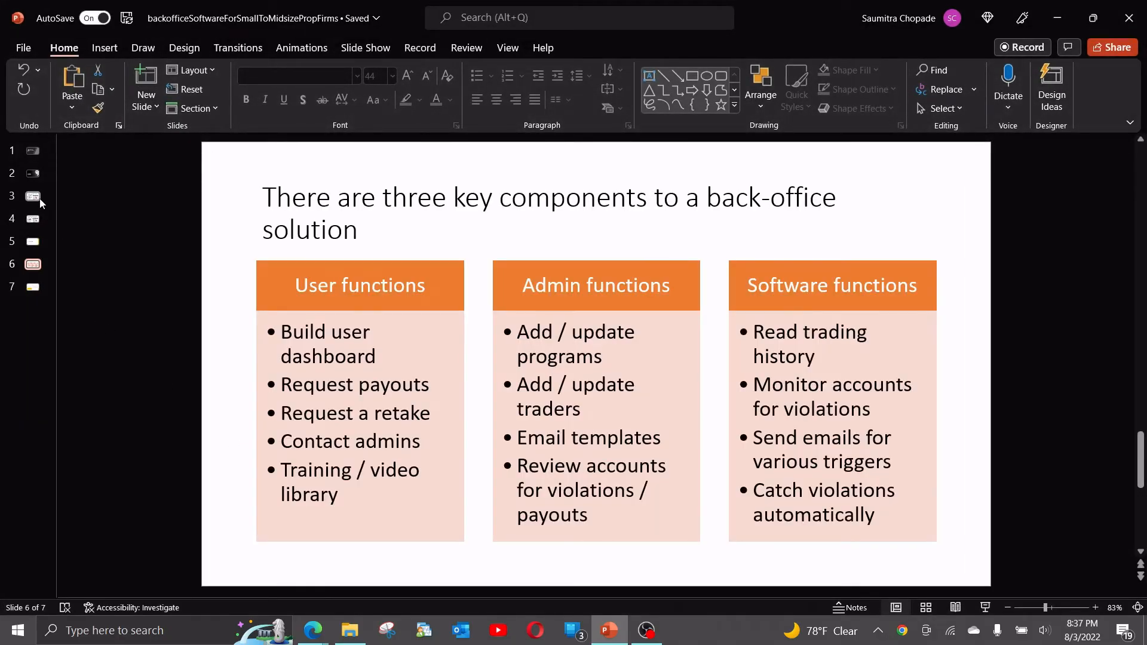
pyautogui.click(40, 200)
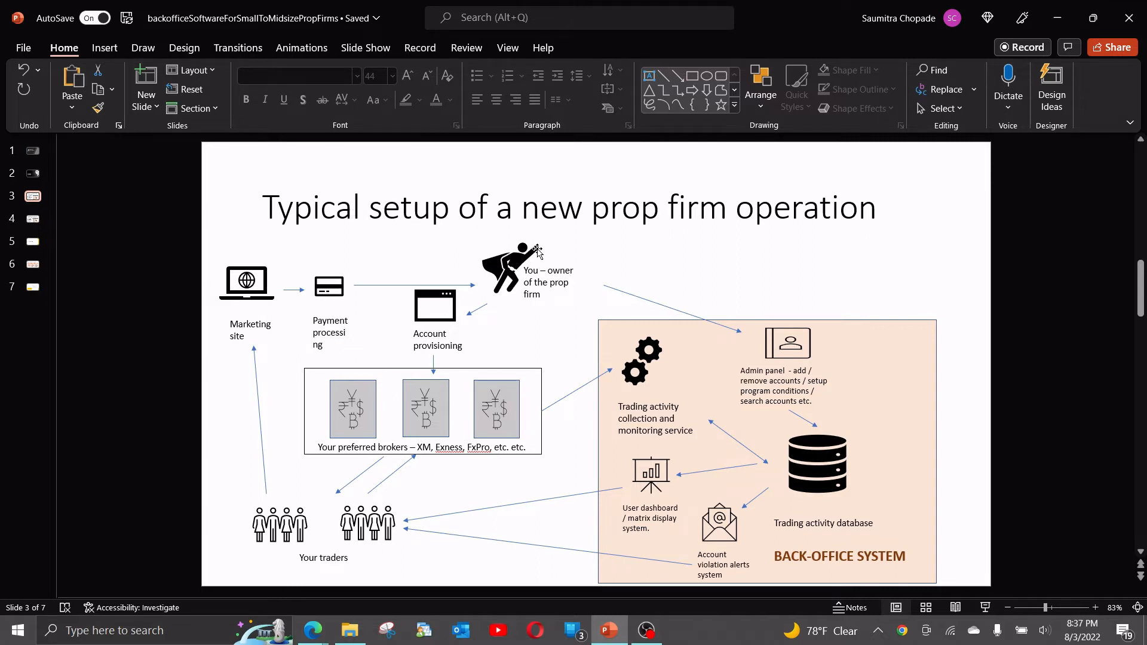
pyautogui.click(1053, 9)
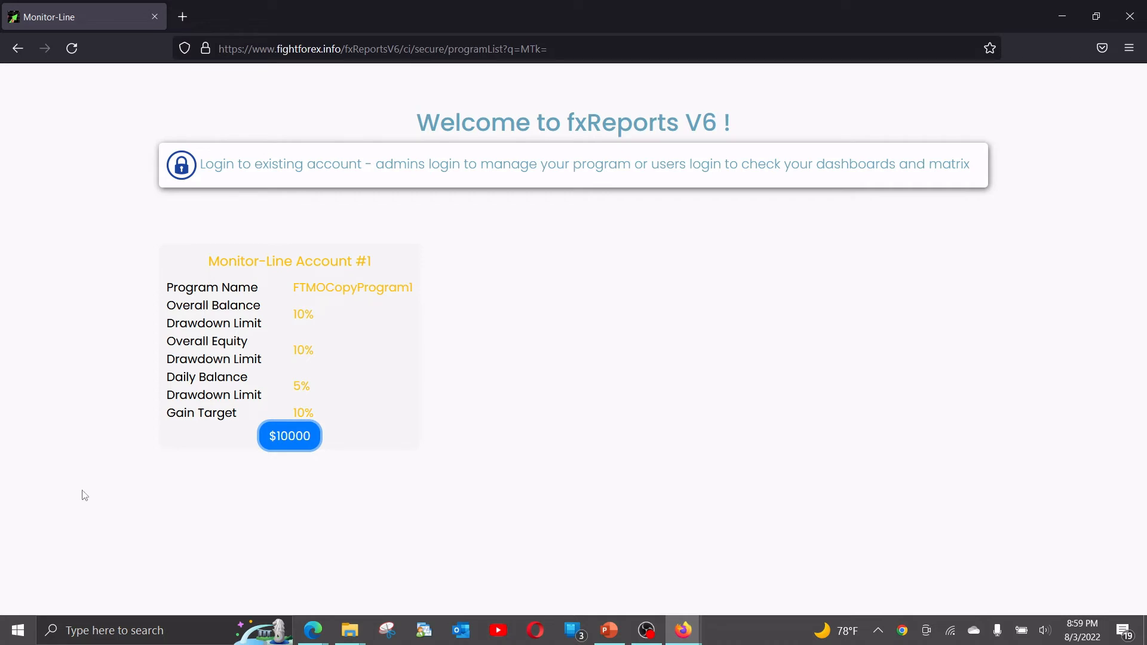
# Check the FTMOCopyProgram1 card on the shared program page and open a new order for its $10000 account.
pyautogui.moveTo(294, 287); pyautogui.dragTo(426, 293)
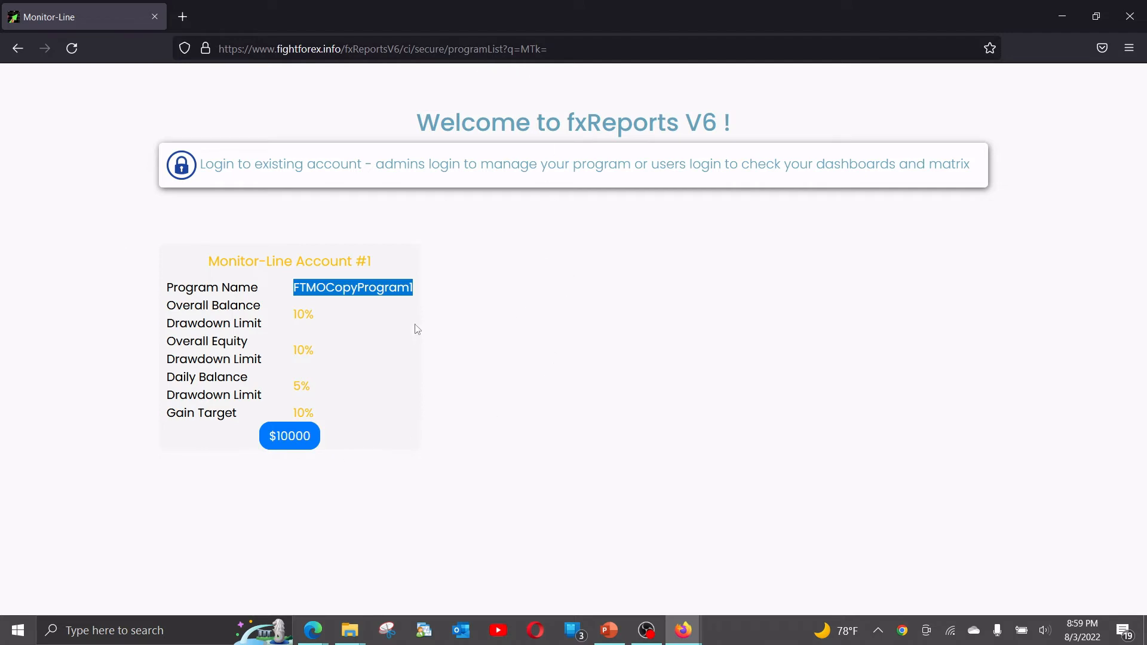
pyautogui.click(398, 333)
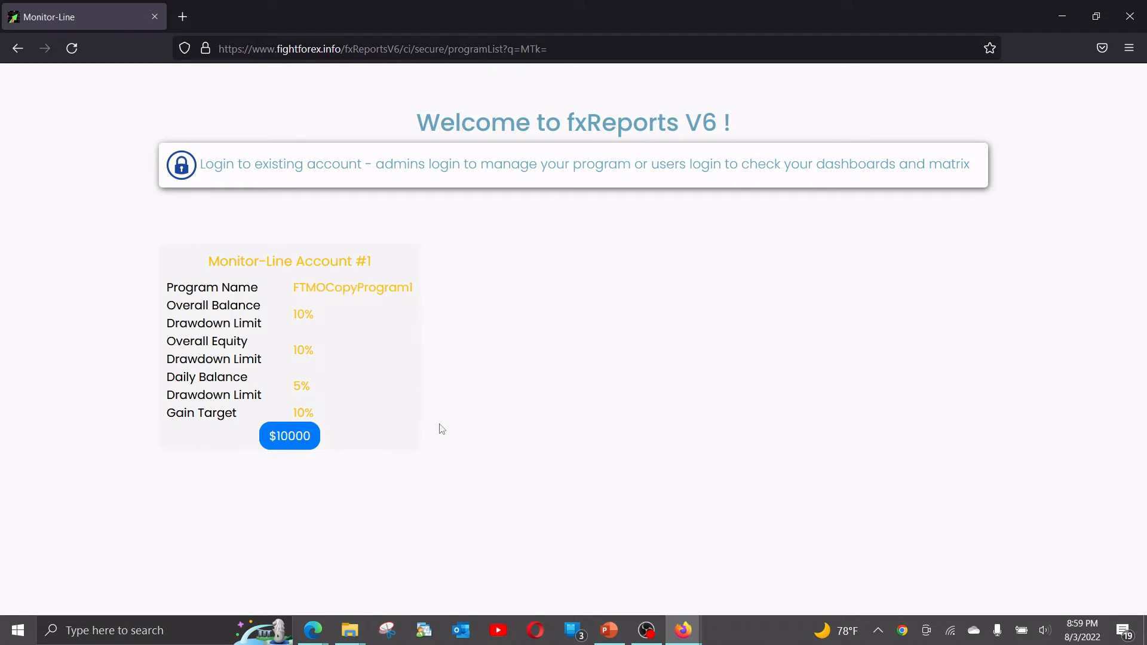
pyautogui.click(280, 446)
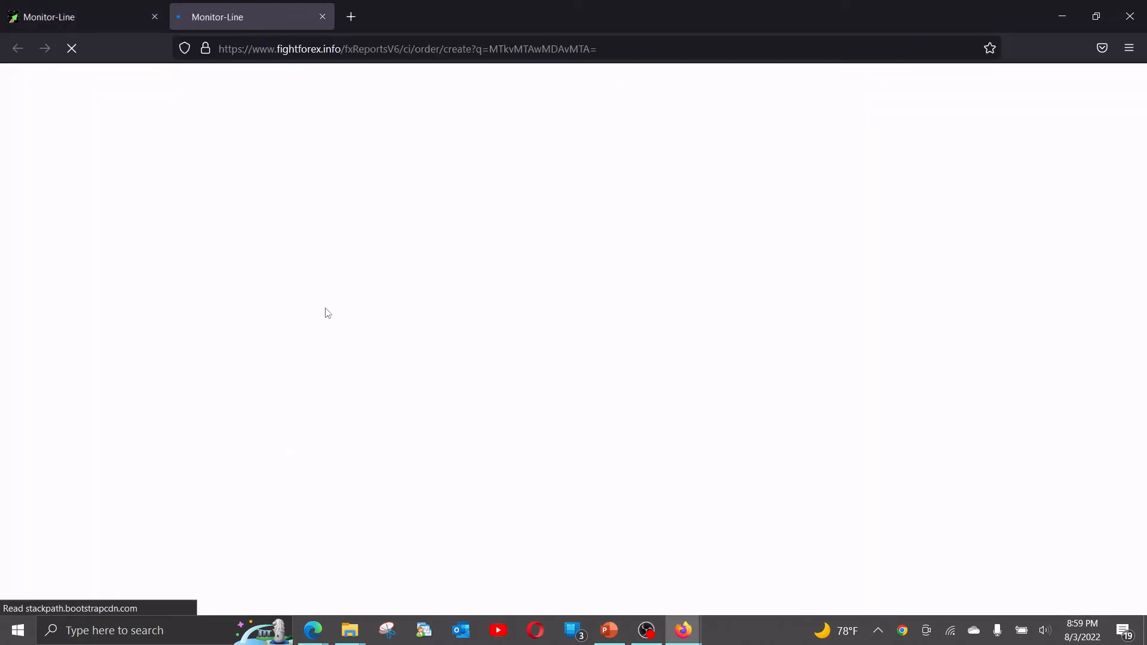
# Fill in the trader's name and email address on the new order form.
pyautogui.click(682, 237)
pyautogui.write('Sa')
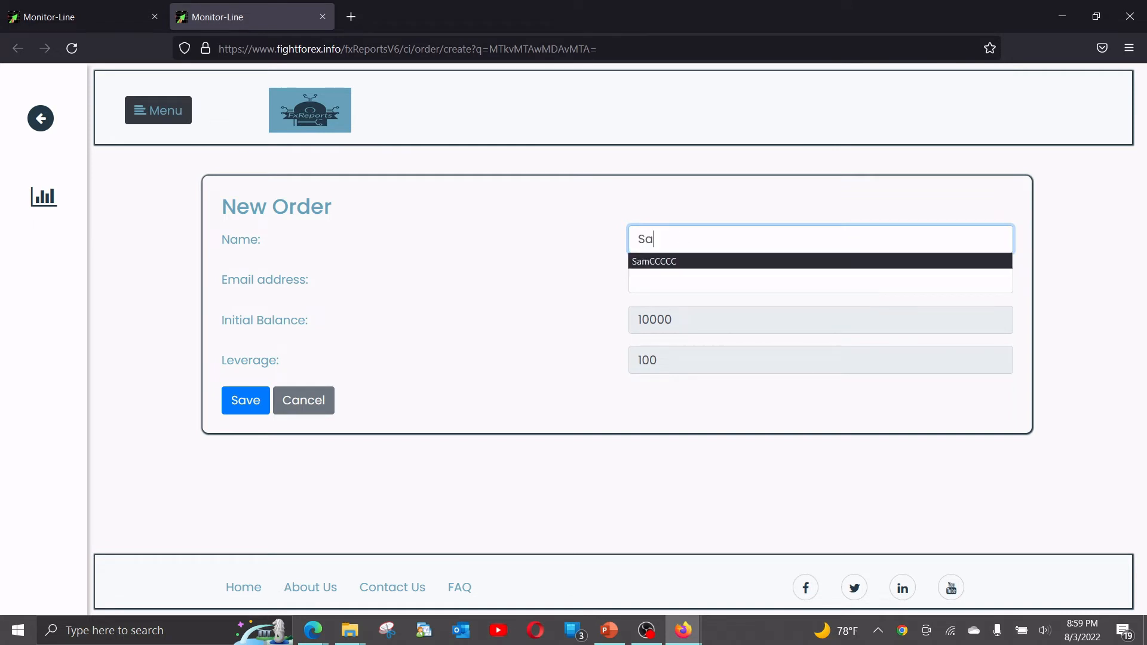
pyautogui.write('mmmmmmc')
pyautogui.press('Tab')
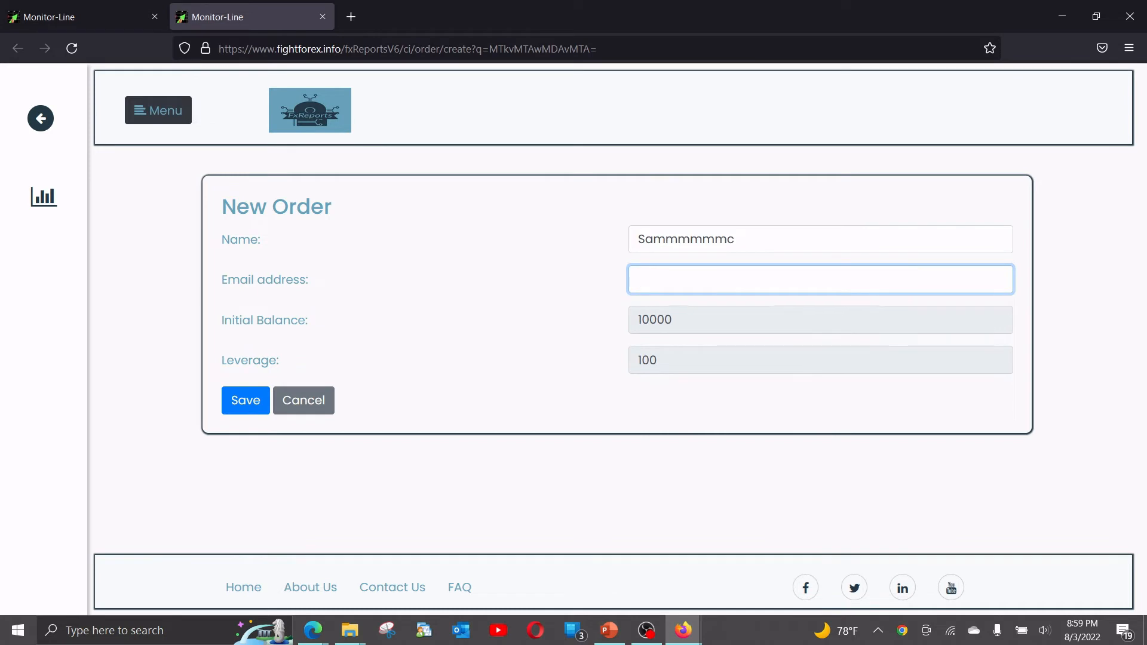
pyautogui.write('moni')
pyautogui.press('Down')
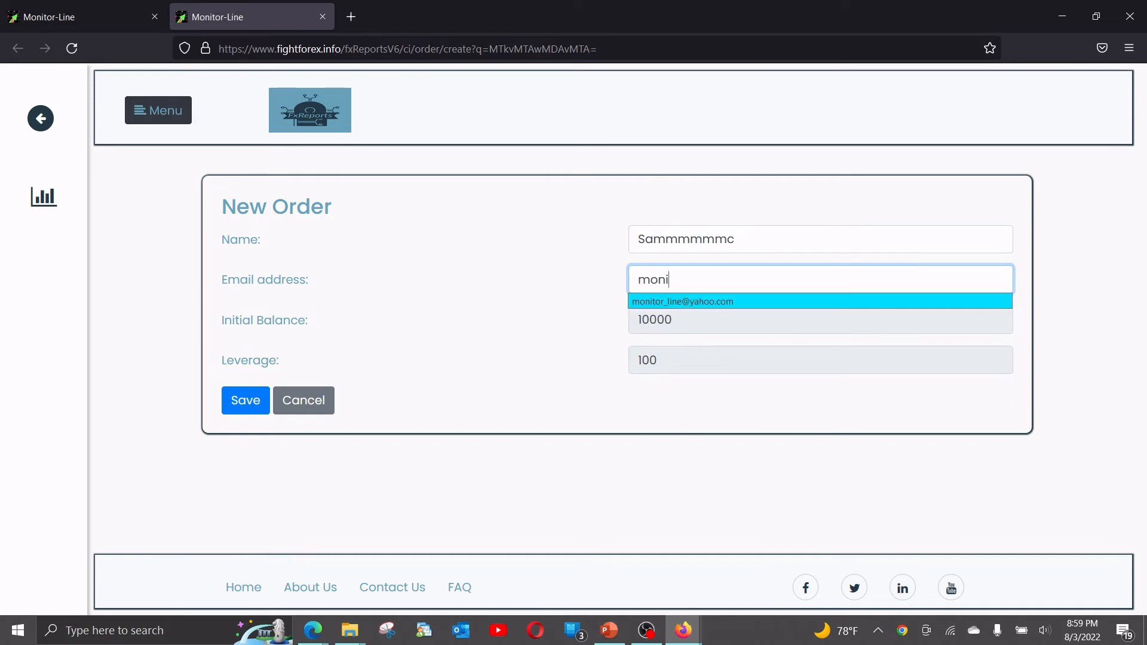
pyautogui.press('Return')
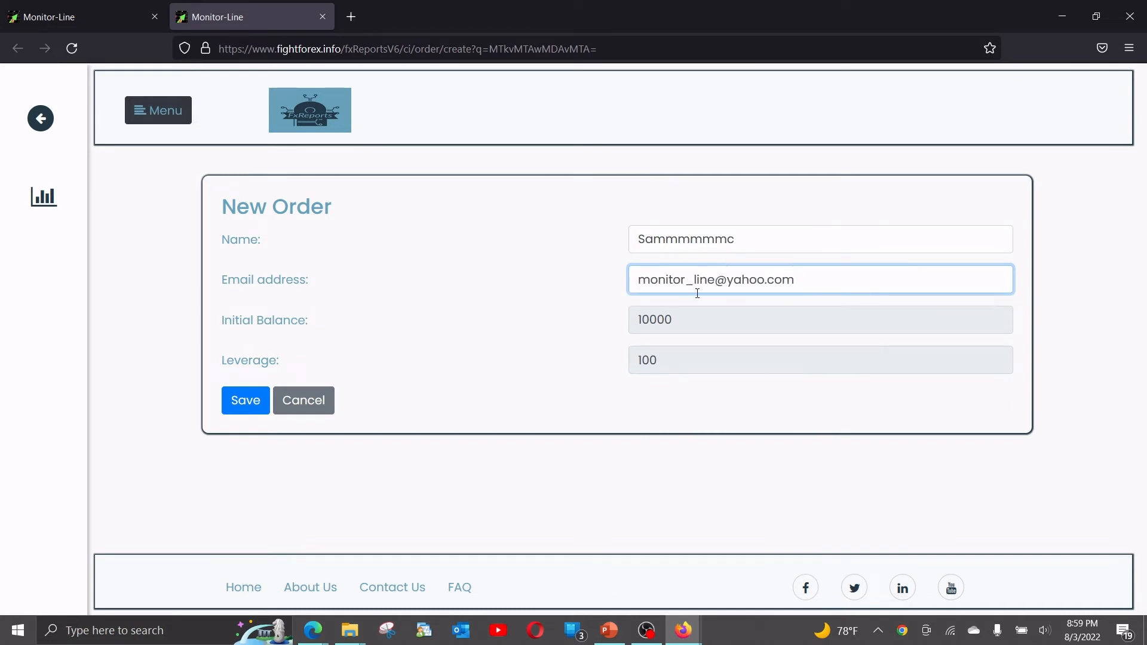
# Review the order's name, email address, initial balance and leverage fields.
pyautogui.click(680, 329)
pyautogui.click(677, 358)
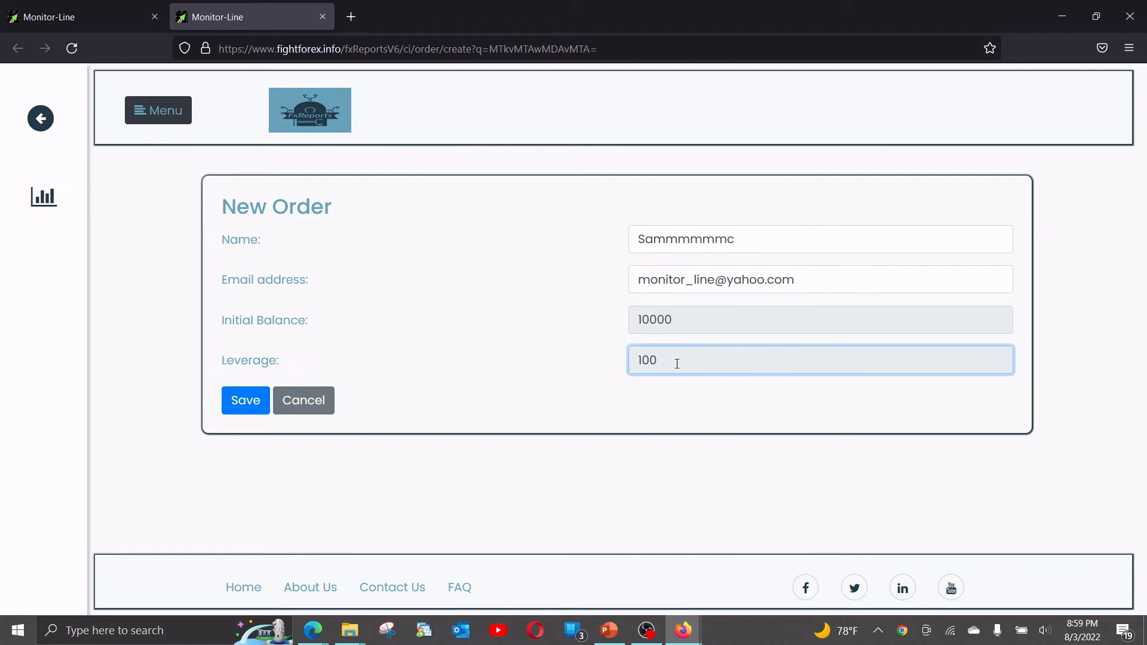
pyautogui.click(667, 321)
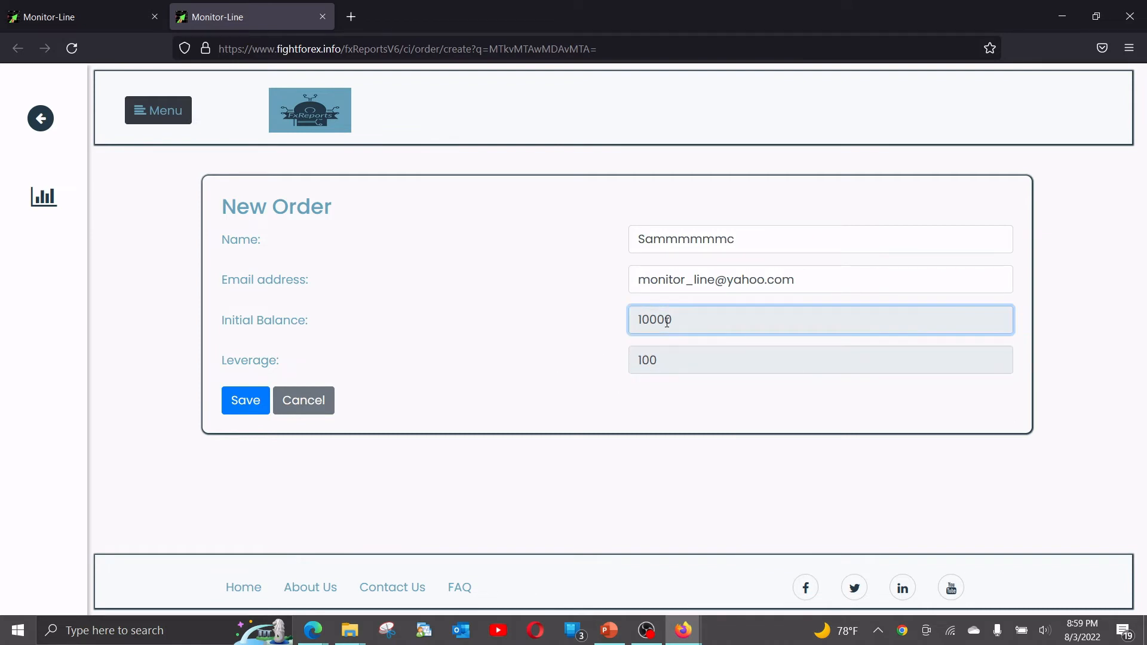
pyautogui.click(661, 359)
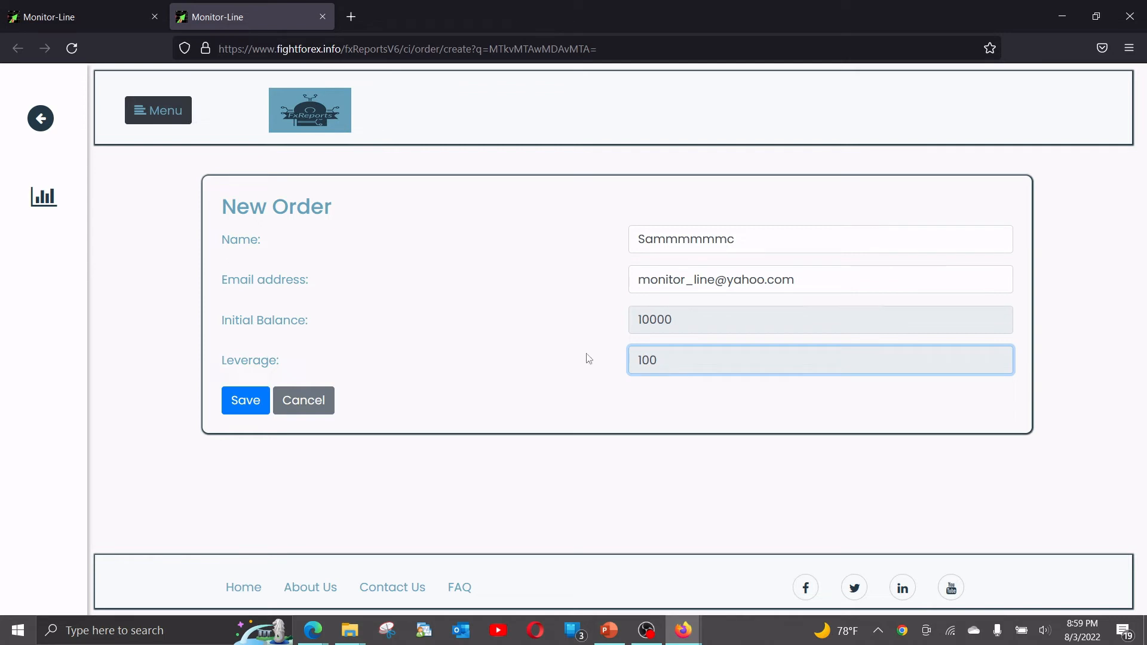
pyautogui.doubleClick(652, 240)
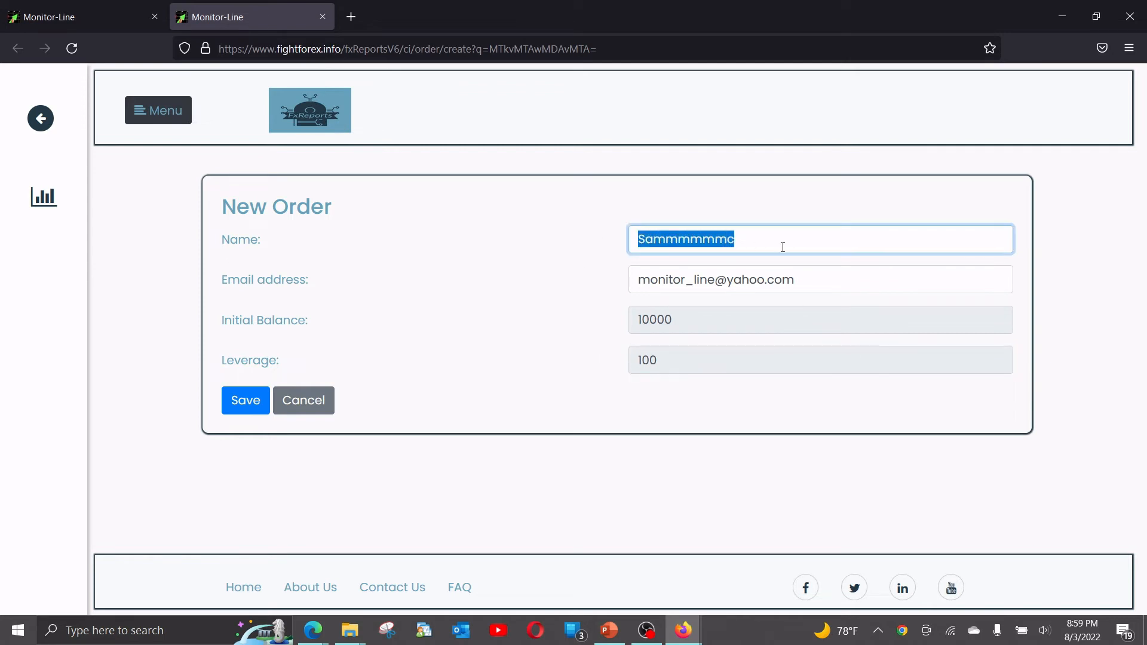
pyautogui.click(805, 274)
pyautogui.moveTo(805, 274); pyautogui.dragTo(581, 274)
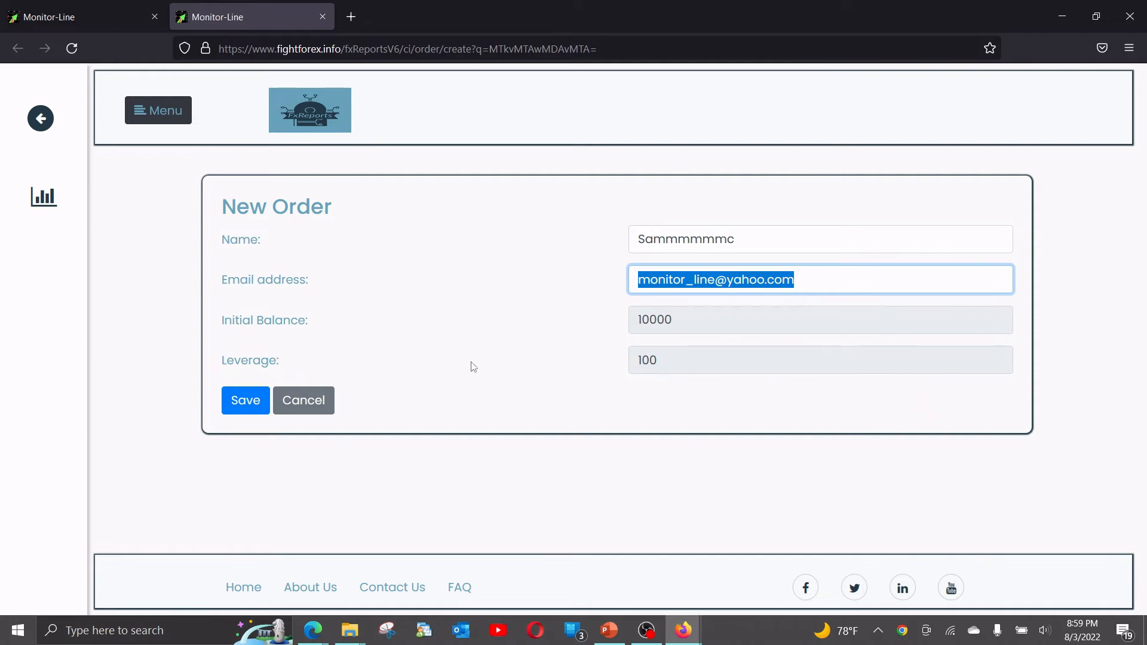
pyautogui.moveTo(657, 360); pyautogui.dragTo(595, 359)
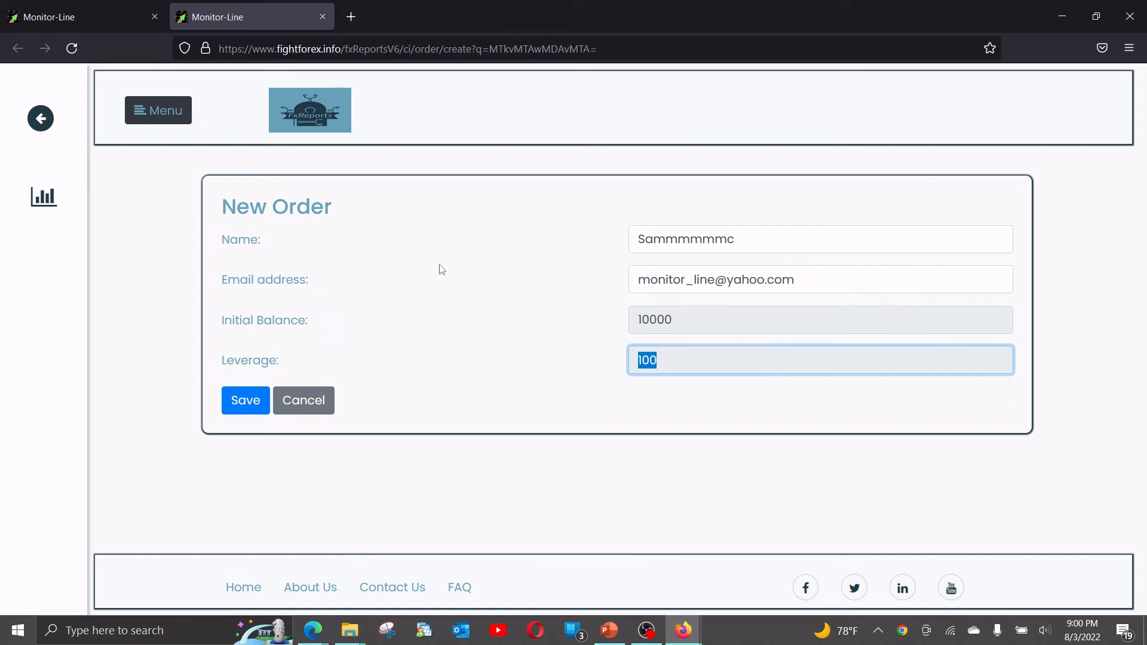
# Switch to PowerPoint to examine slide 4 on an established prop firm's setup, then return to the order form in Firefox.
pyautogui.click(609, 630)
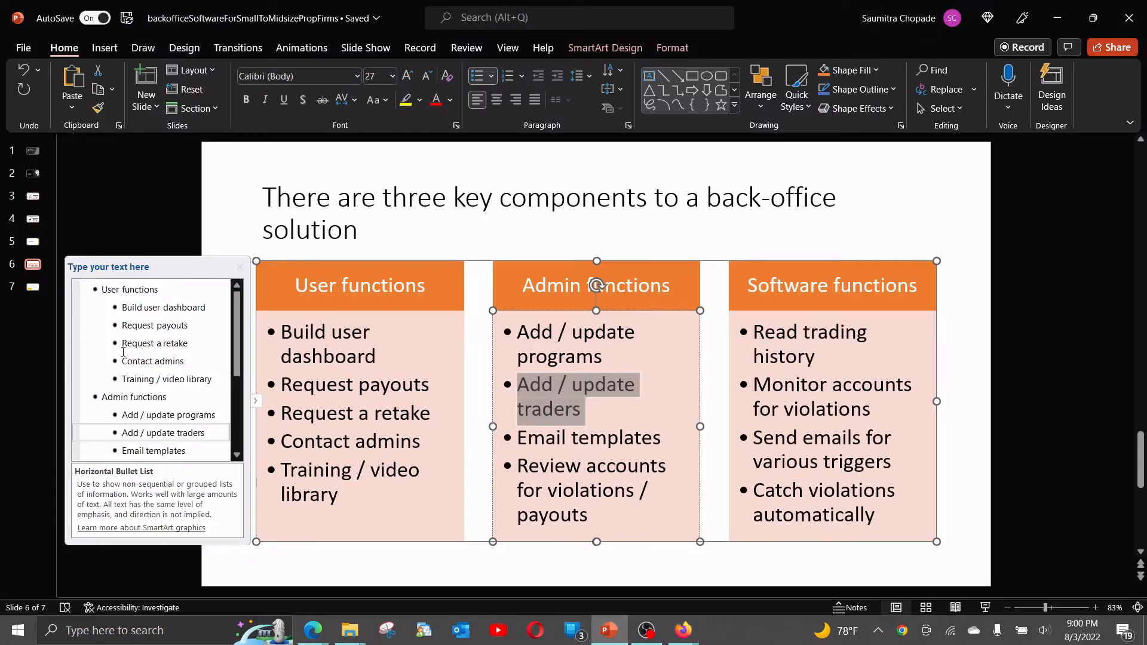
pyautogui.click(33, 243)
pyautogui.click(33, 220)
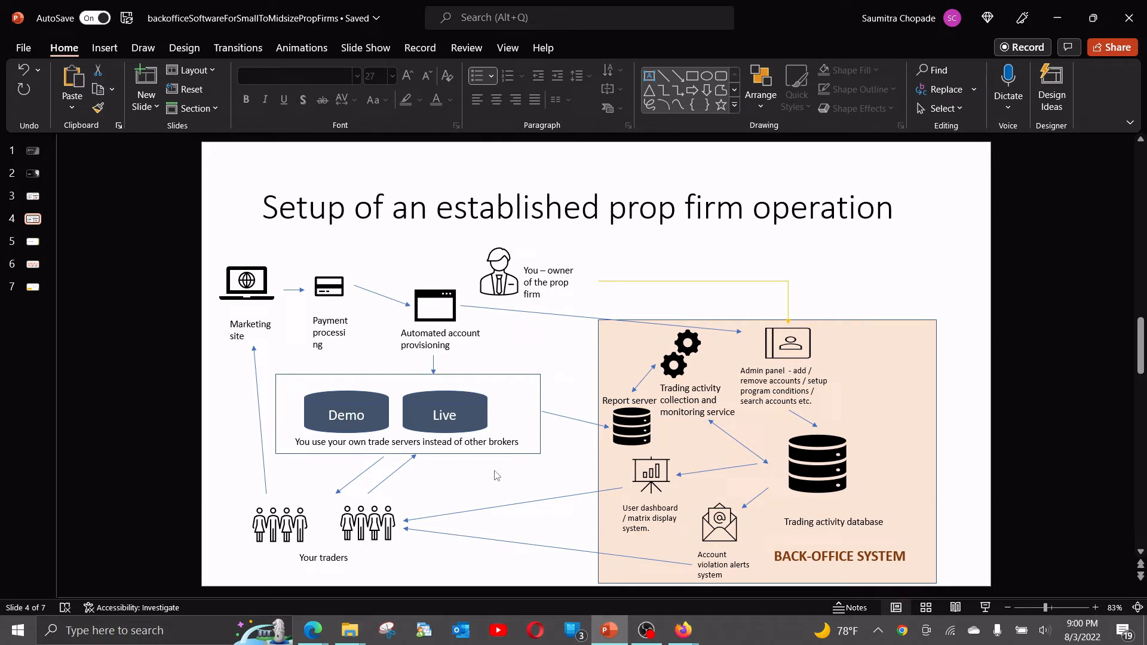
pyautogui.moveTo(685, 635)
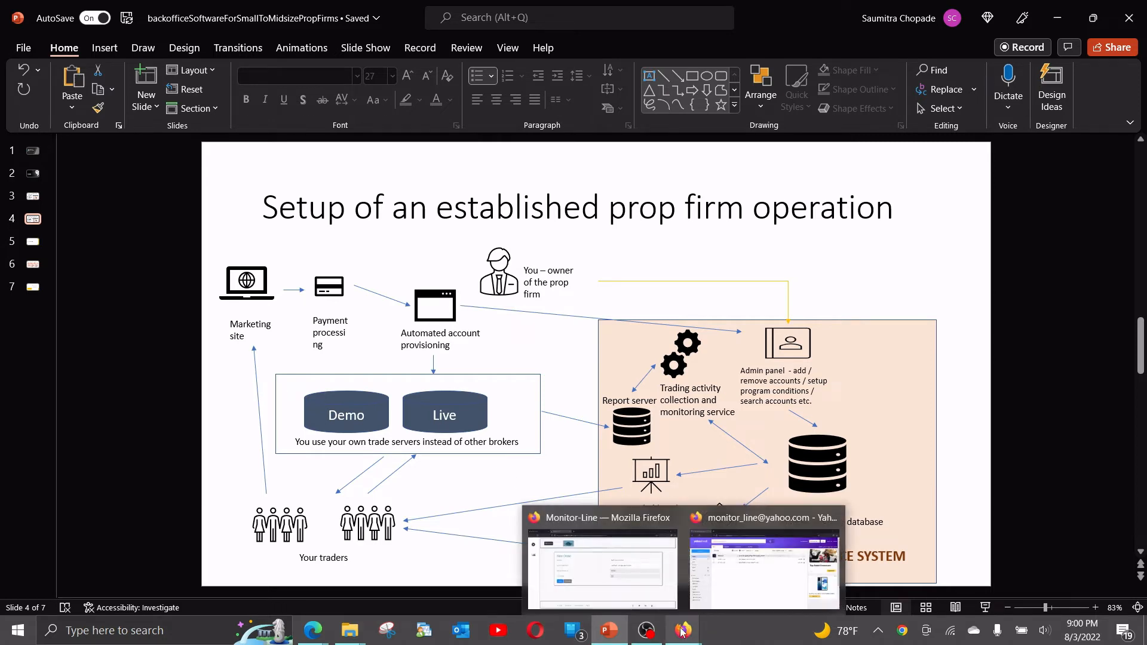
pyautogui.click(622, 559)
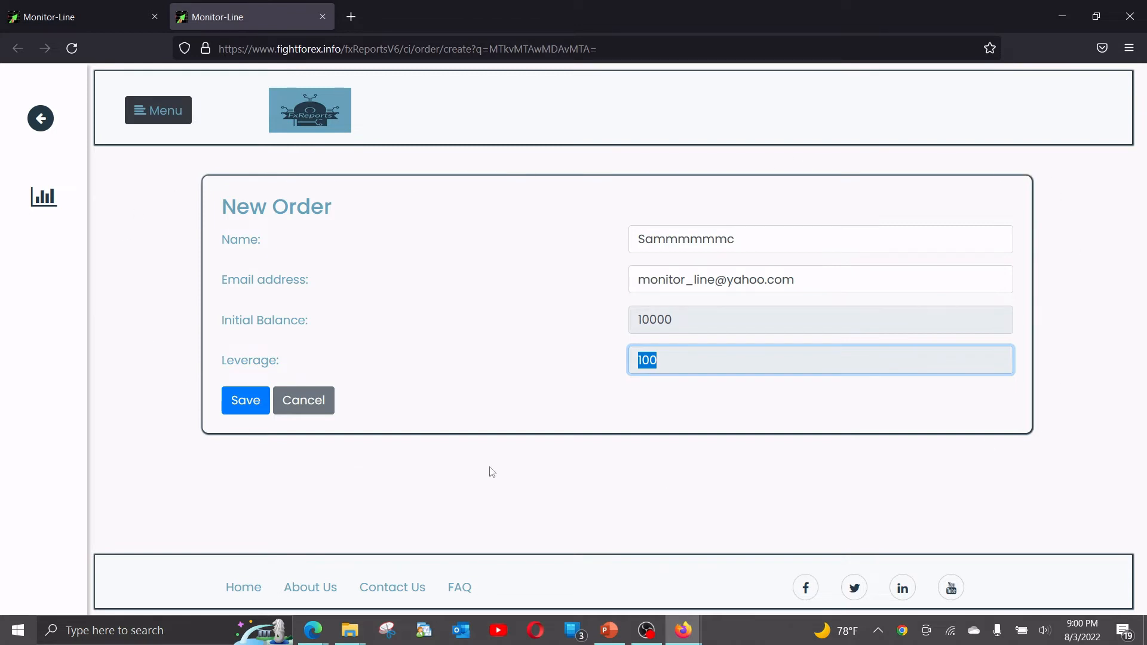
# Save the new order and read the order confirmation message about the email waiting time.
pyautogui.click(237, 399)
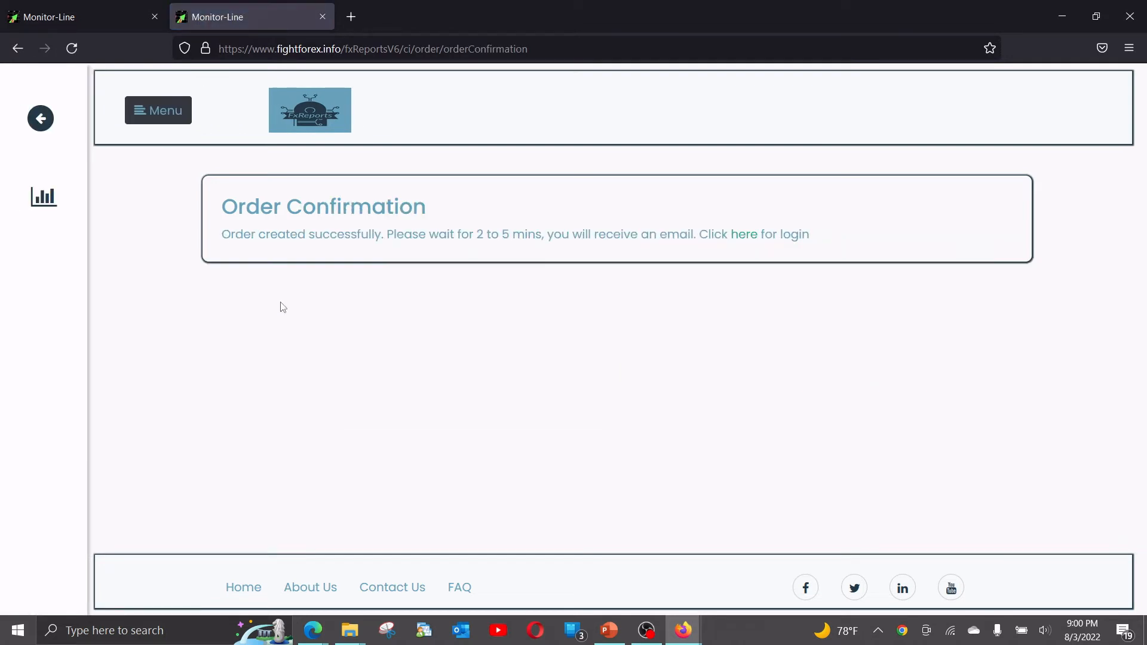
pyautogui.moveTo(222, 233); pyautogui.dragTo(822, 238)
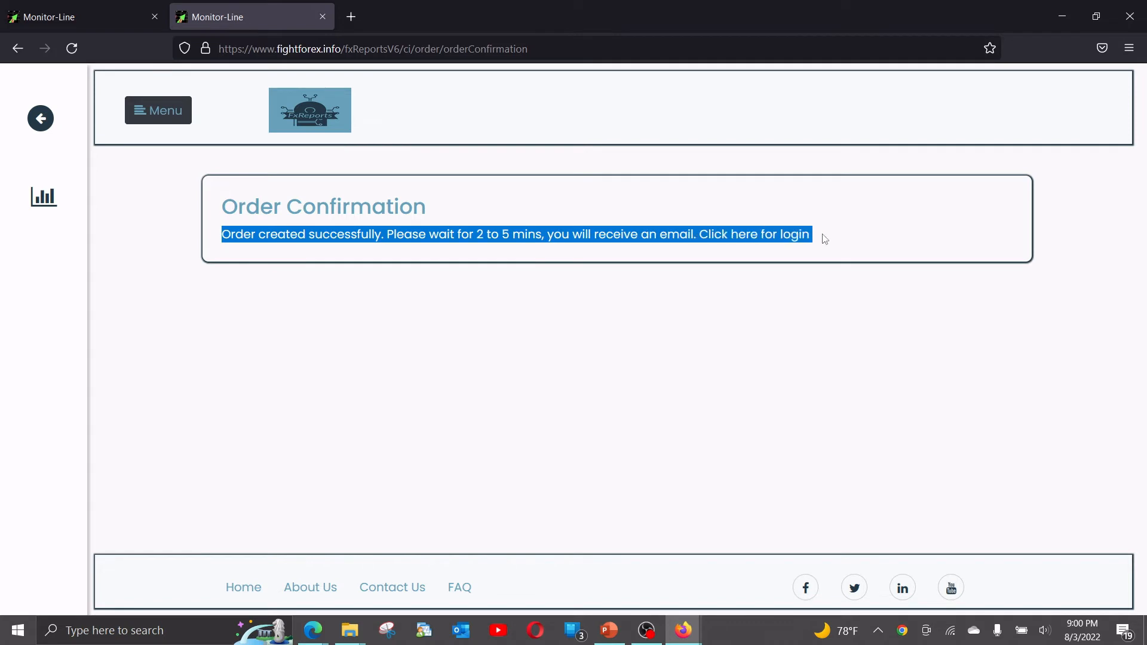
pyautogui.click(438, 240)
pyautogui.moveTo(456, 235); pyautogui.dragTo(542, 234)
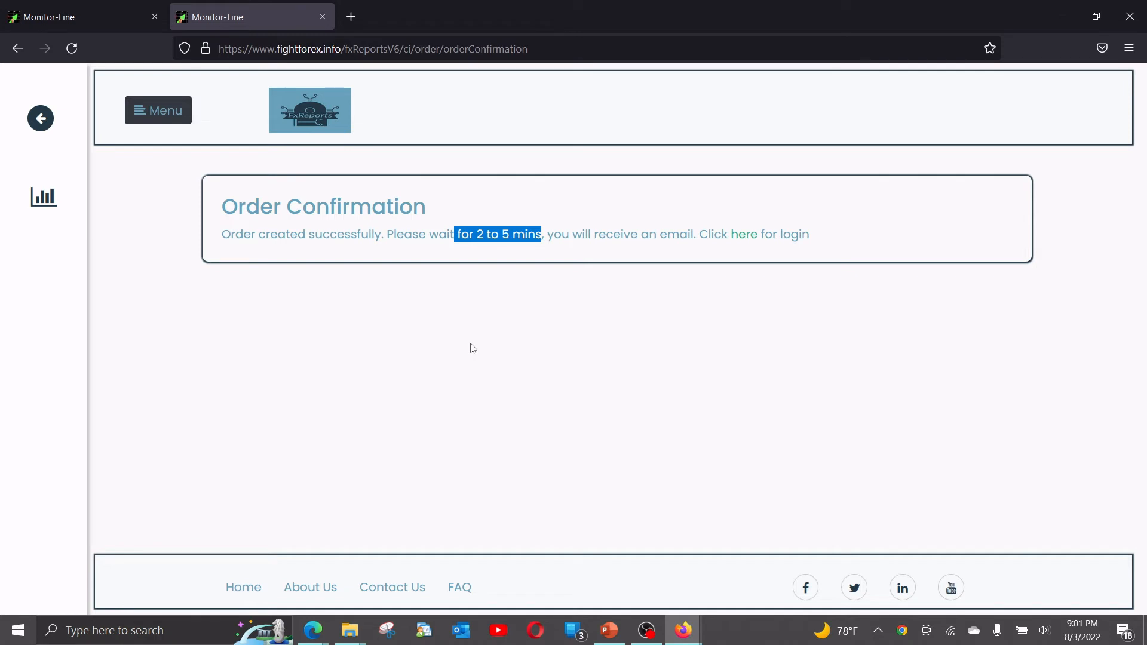
pyautogui.click(464, 238)
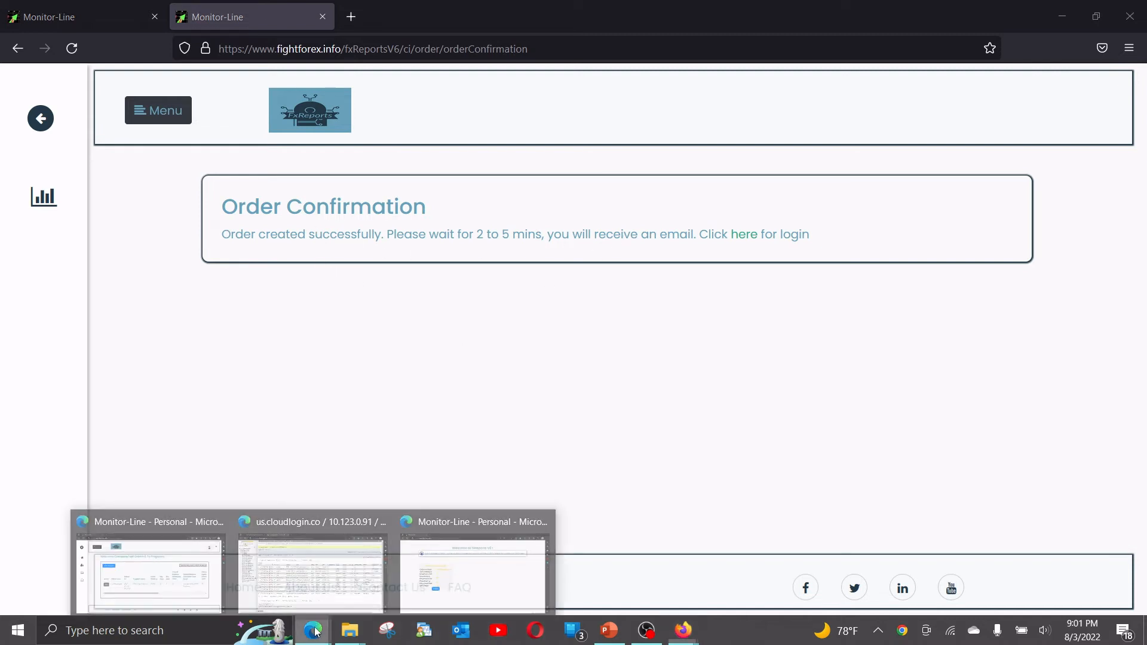
# Switch to the admin's Edge window, open FTMOCopyProgram1 for editing and review its program settings.
pyautogui.click(159, 591)
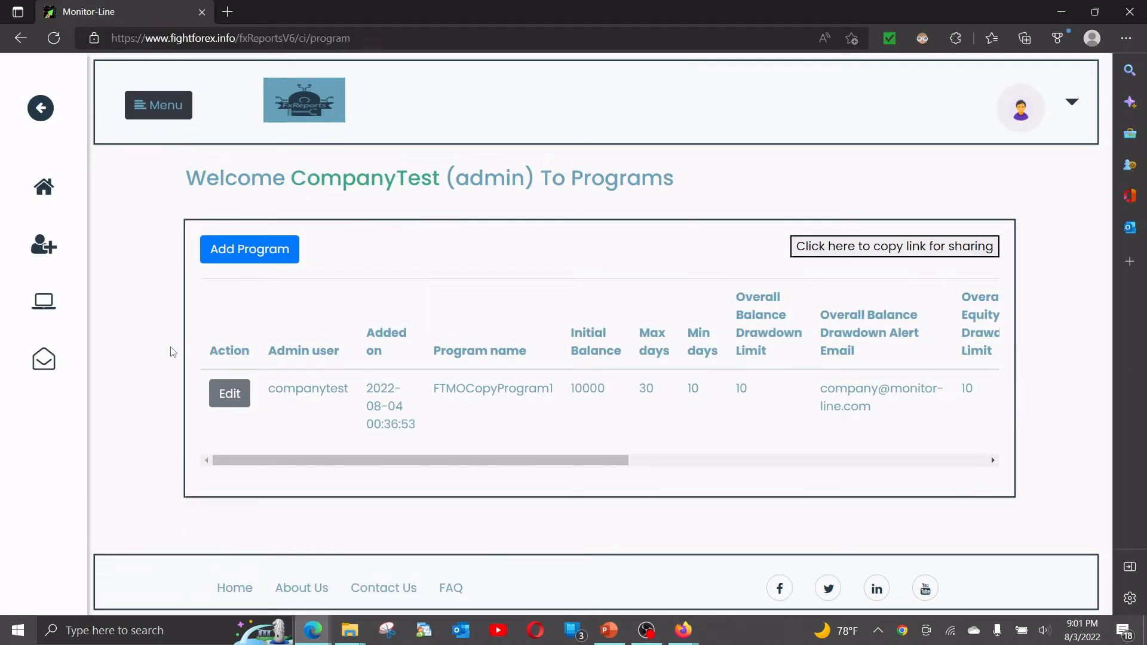
pyautogui.click(225, 396)
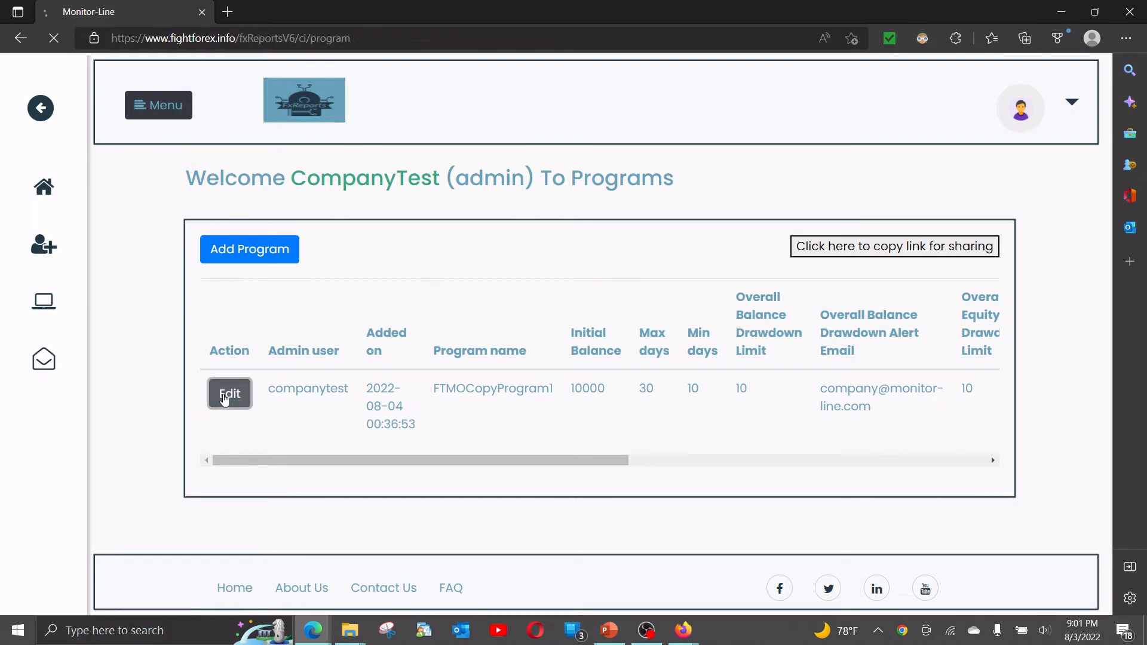
pyautogui.scroll(-3, 537, 241)
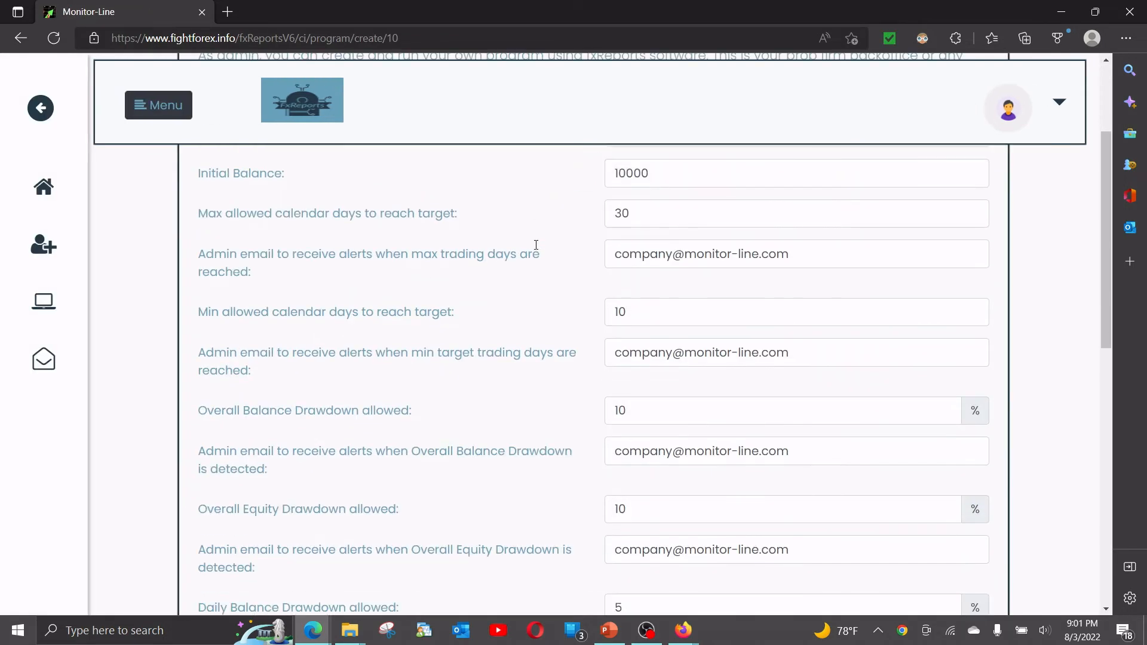
pyautogui.scroll(-5, 536, 245)
pyautogui.scroll(8, 533, 255)
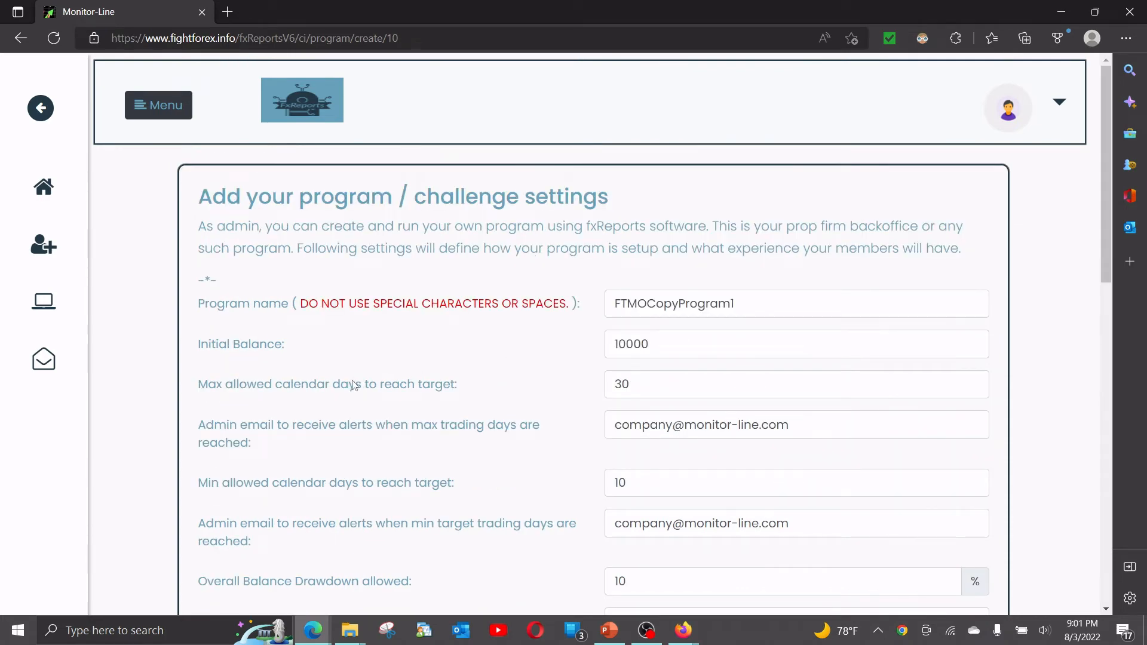
# Open the form for adding a new user account and examine its user ID, email and password fields.
pyautogui.click(42, 252)
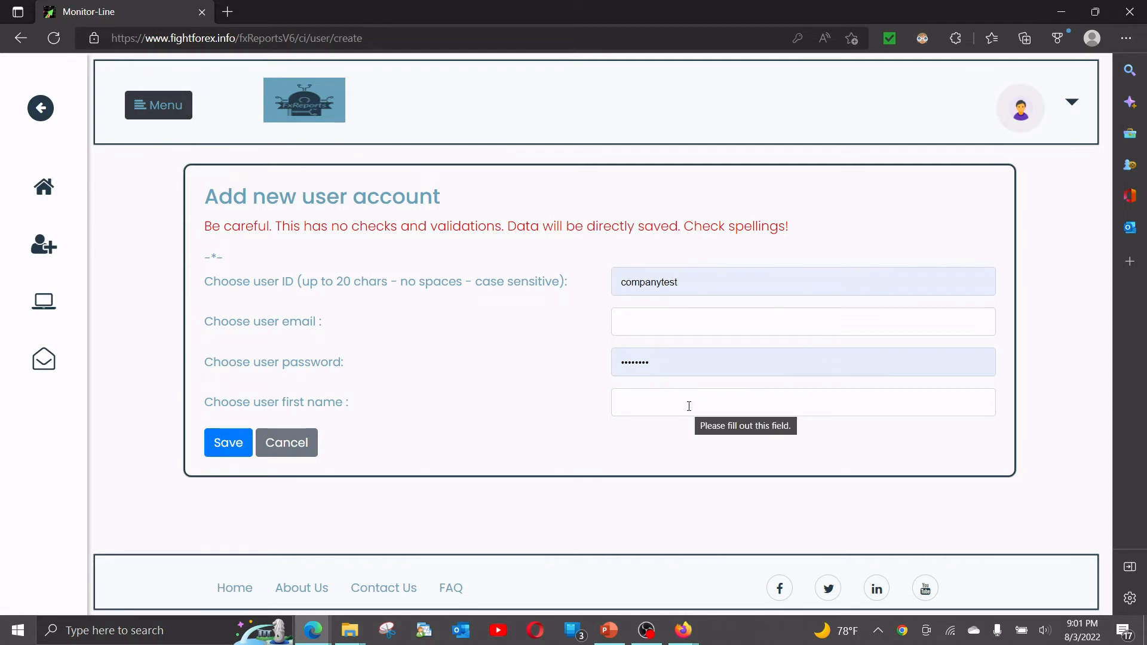
pyautogui.moveTo(682, 281); pyautogui.dragTo(608, 291)
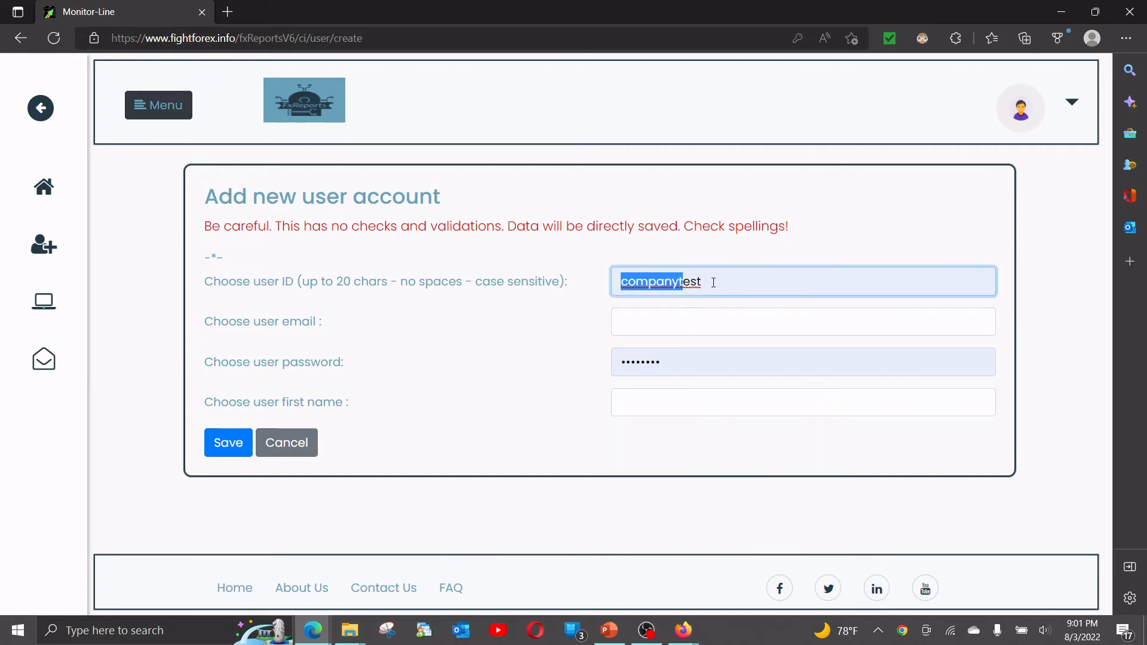
pyautogui.click(719, 283)
pyautogui.click(569, 282)
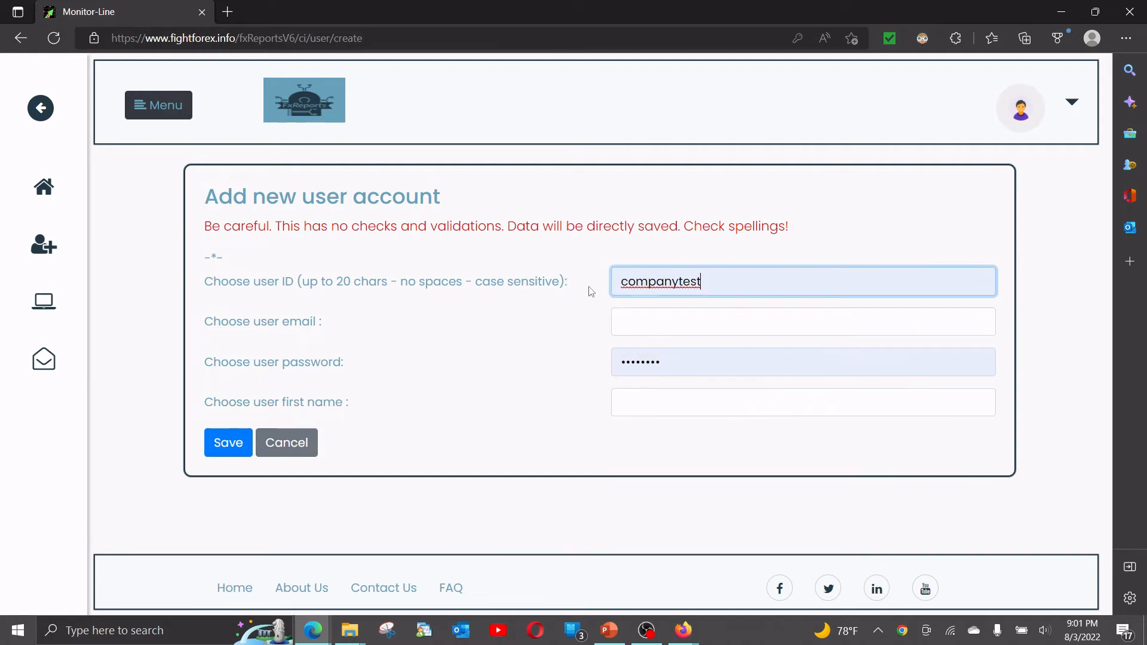
pyautogui.click(627, 320)
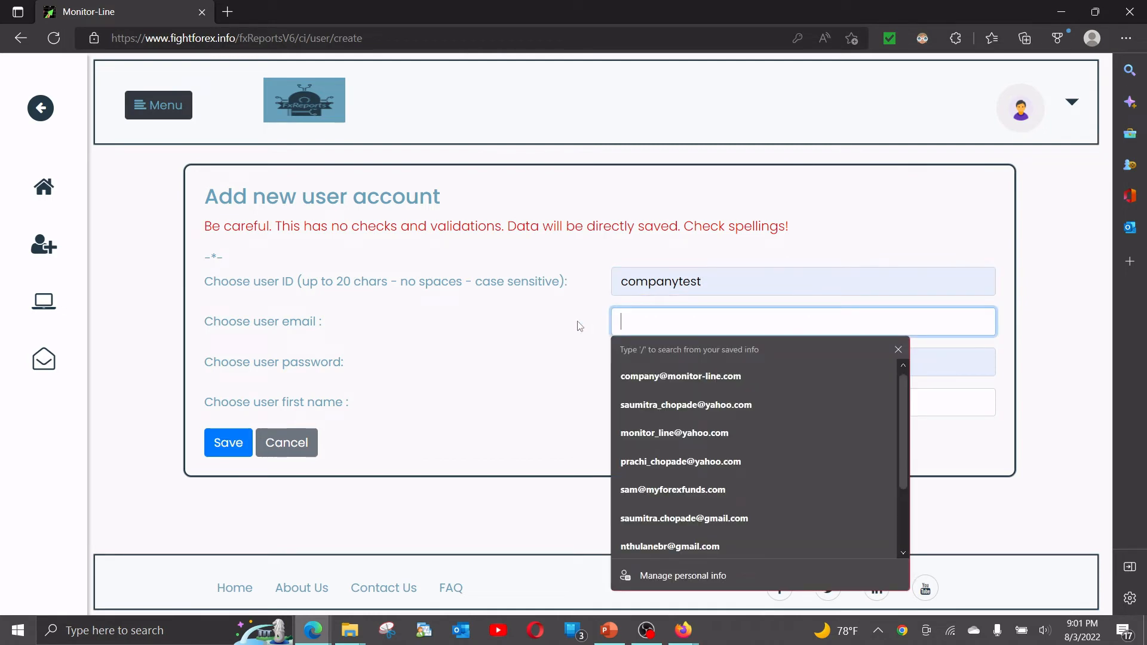
pyautogui.press('Escape')
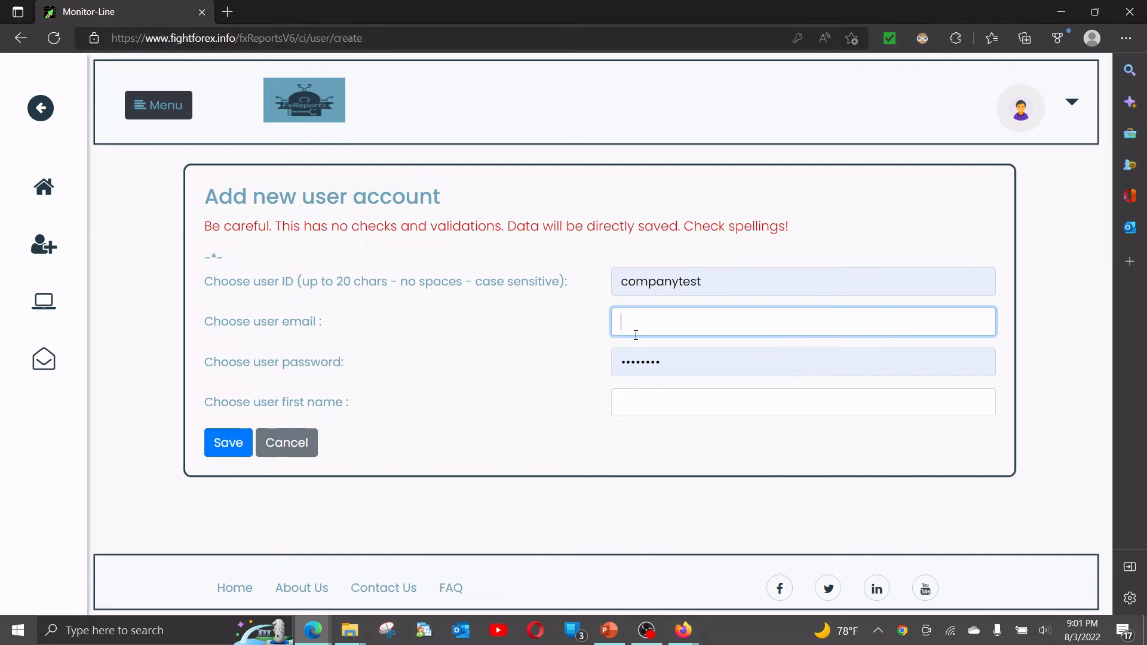
pyautogui.click(693, 367)
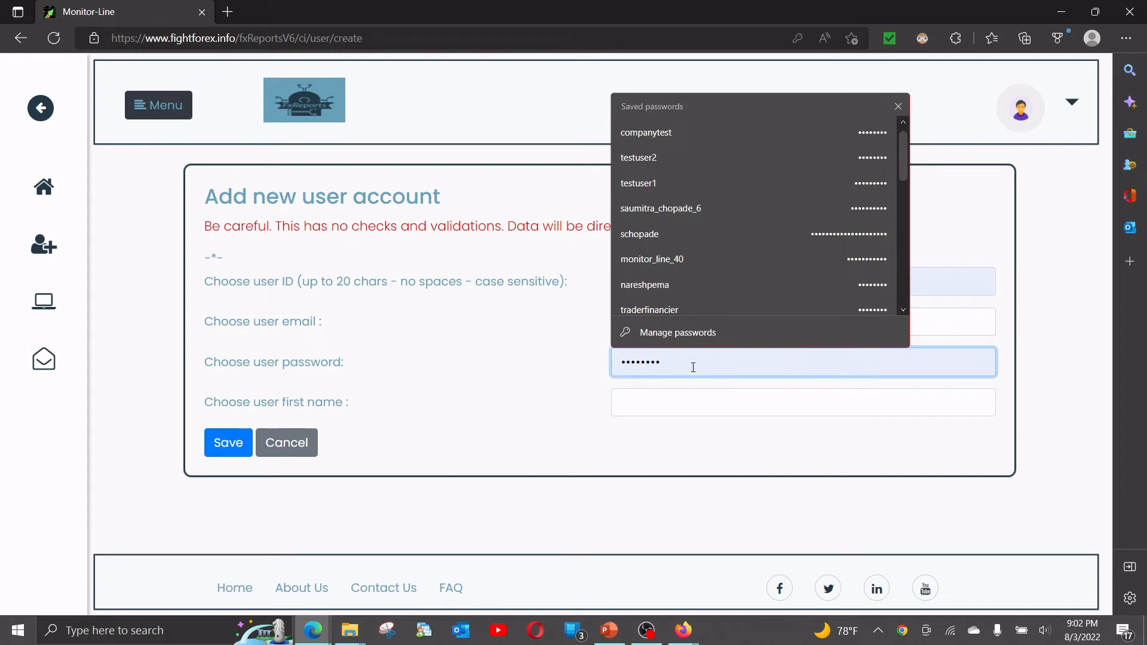
pyautogui.moveTo(693, 367); pyautogui.dragTo(525, 362)
pyautogui.click(520, 356)
pyautogui.moveTo(708, 291); pyautogui.dragTo(535, 271)
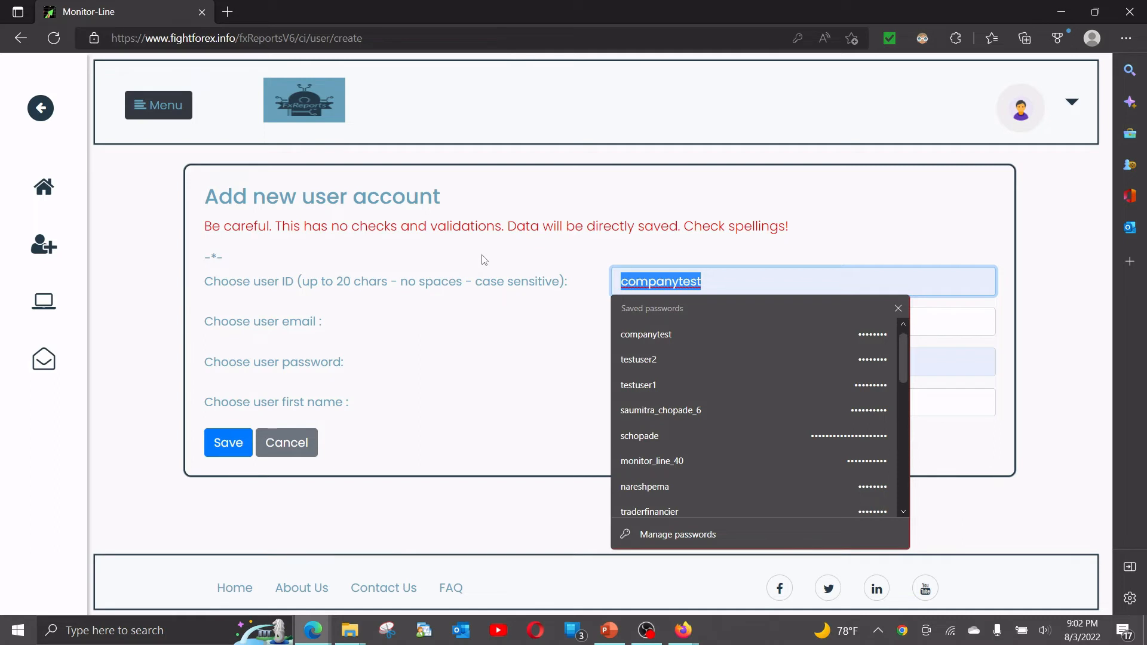
# Examine the user ID, email, password and first name fields on the new user account form.
pyautogui.click(477, 321)
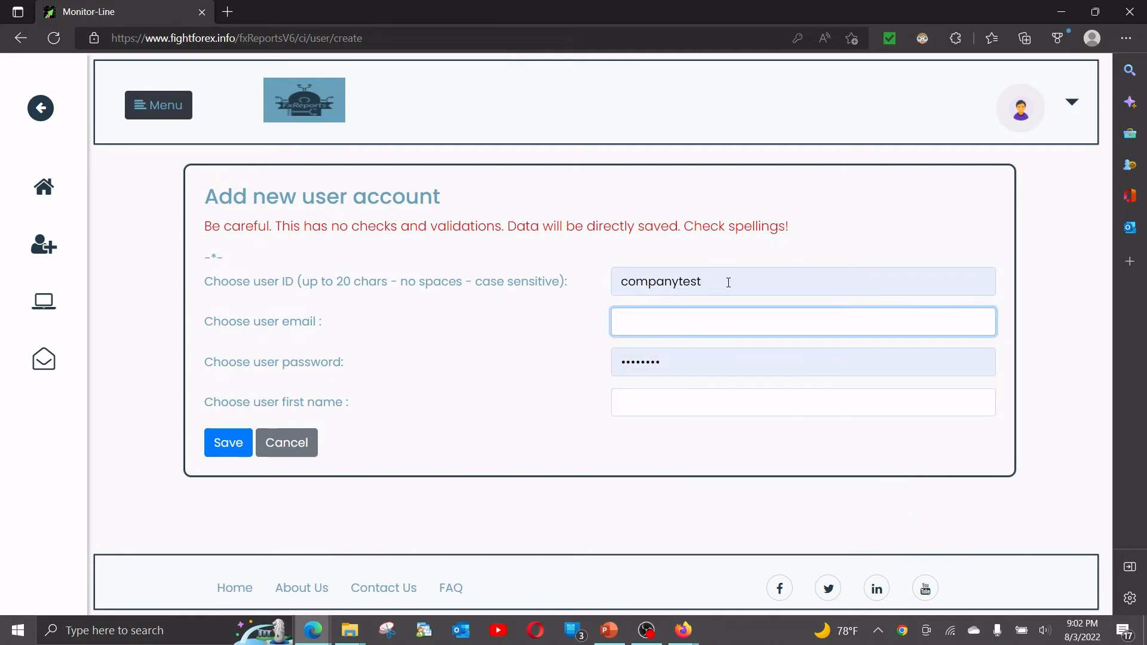
pyautogui.moveTo(707, 290); pyautogui.dragTo(442, 267)
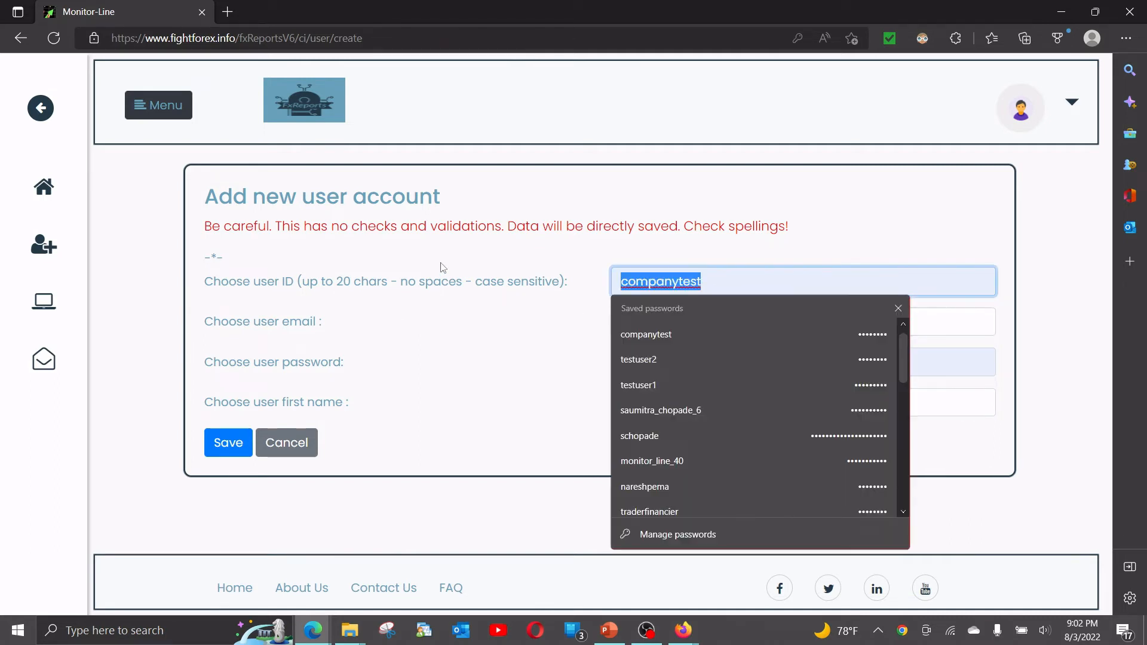
pyautogui.click(490, 344)
pyautogui.click(626, 316)
pyautogui.press('Escape')
pyautogui.click(668, 363)
pyautogui.press('Escape')
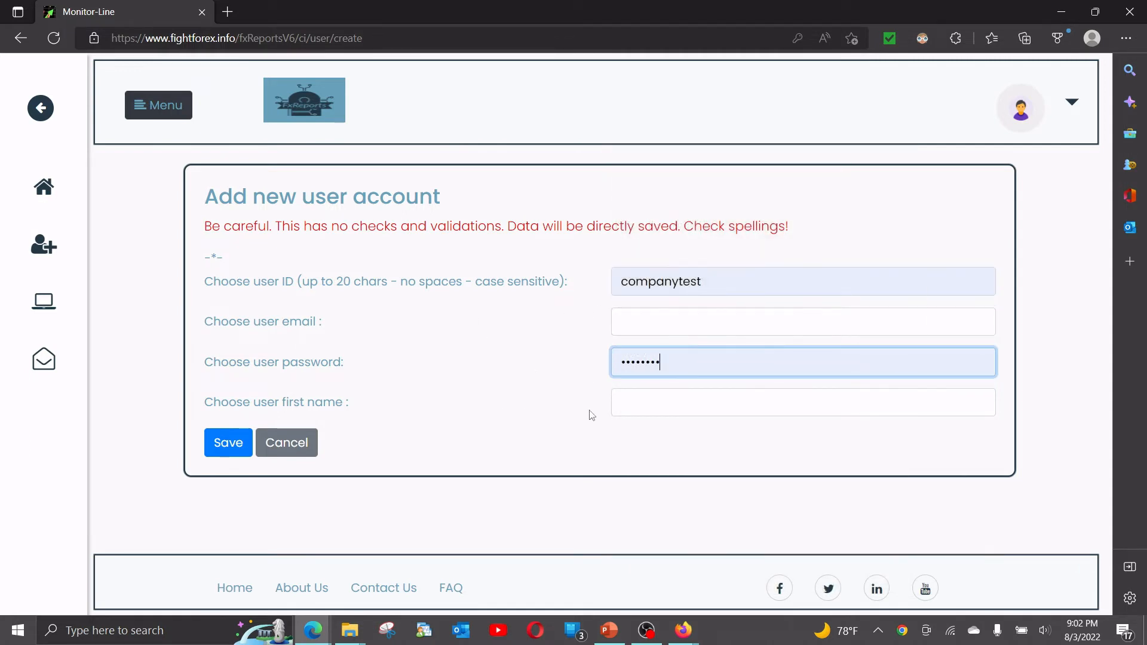
pyautogui.click(673, 402)
pyautogui.hotkey('shift', 'Tab')
# Replace the prefilled user ID of the new account with testuserforsamc1.
pyautogui.click(720, 282)
pyautogui.doubleClick(687, 280)
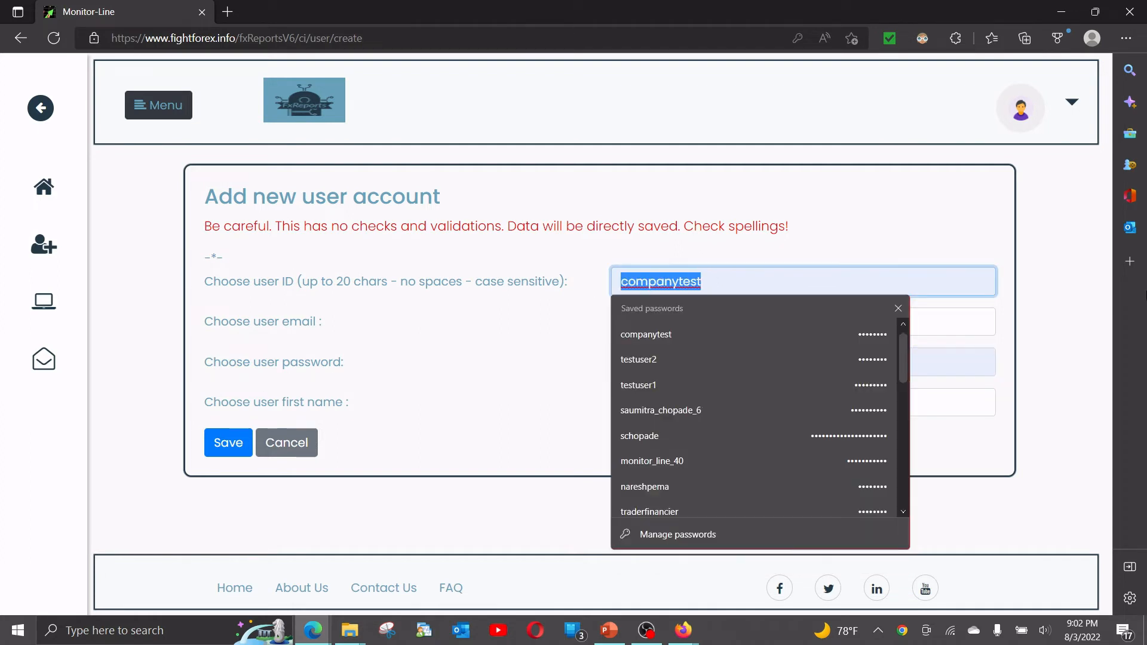
pyautogui.write('testuser')
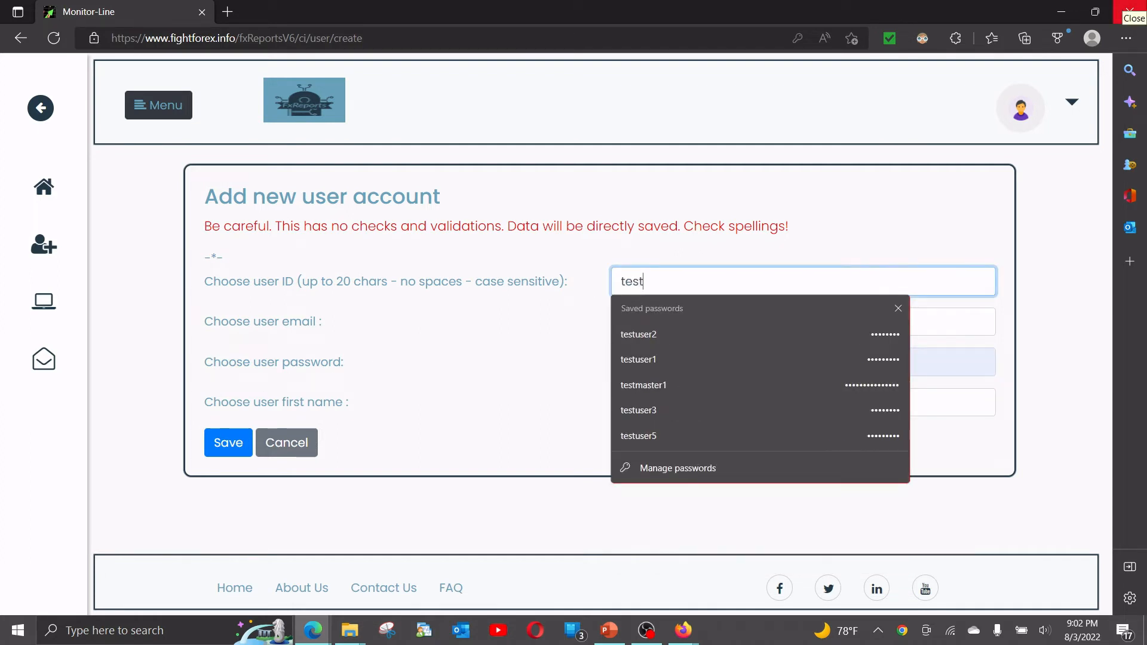
pyautogui.write('forsamc1')
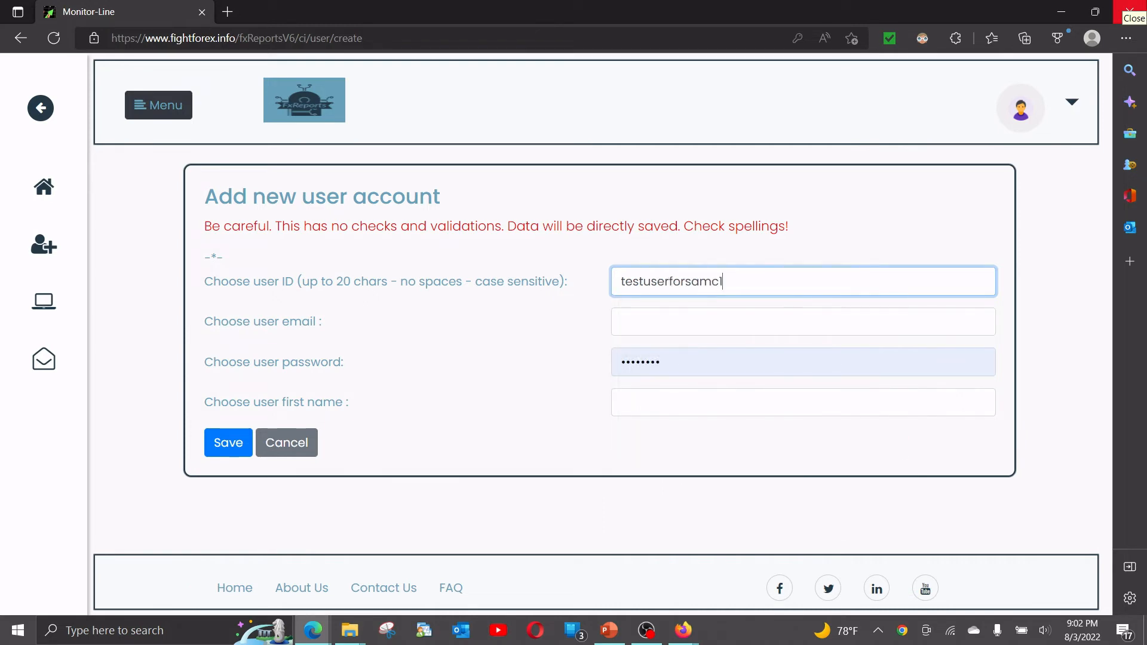
pyautogui.press('Return')
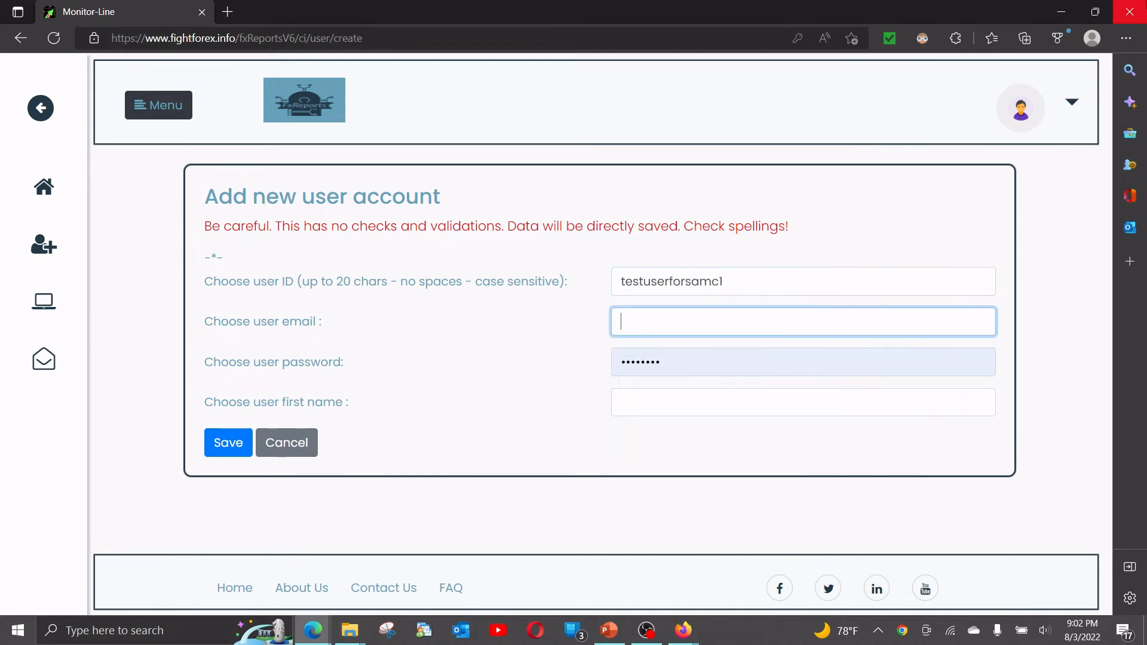
# Fill in the new user's email, password and first name, and save the account.
pyautogui.write('saalsdasdlkj@sadjasjdasdij.com')
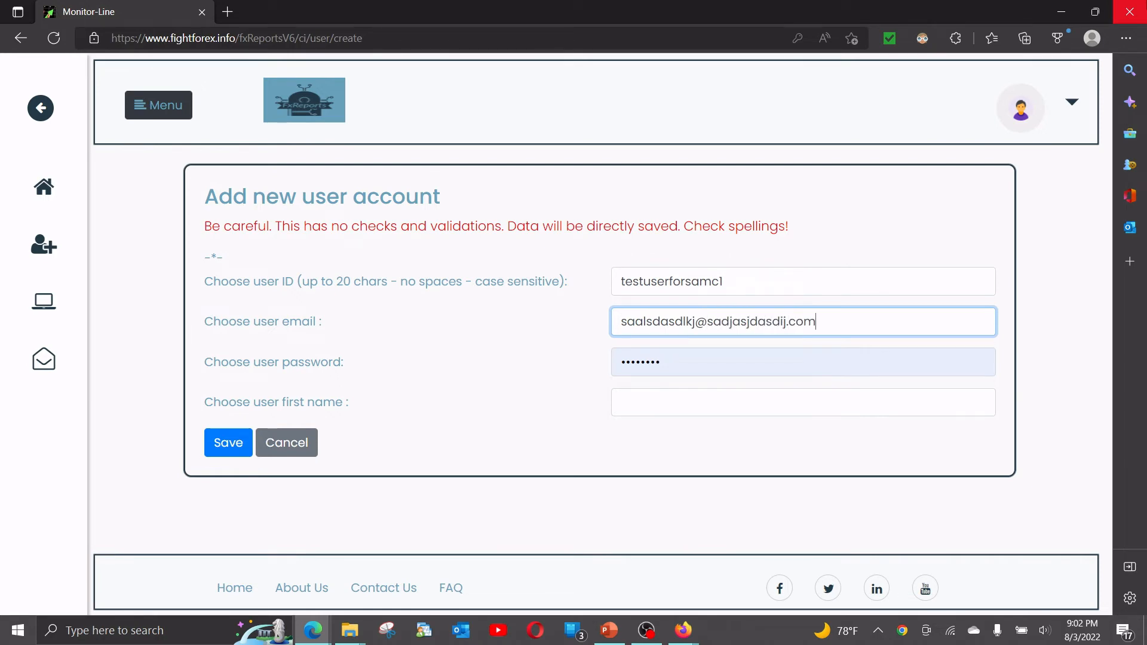
pyautogui.press('Tab')
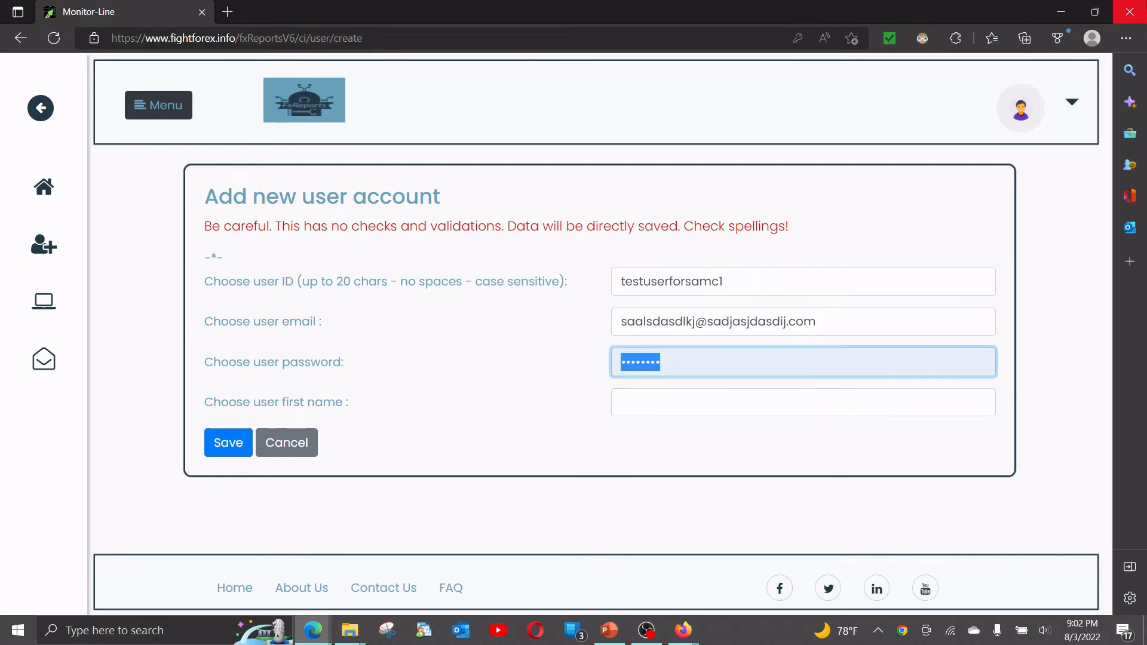
pyautogui.write('•••••••••')
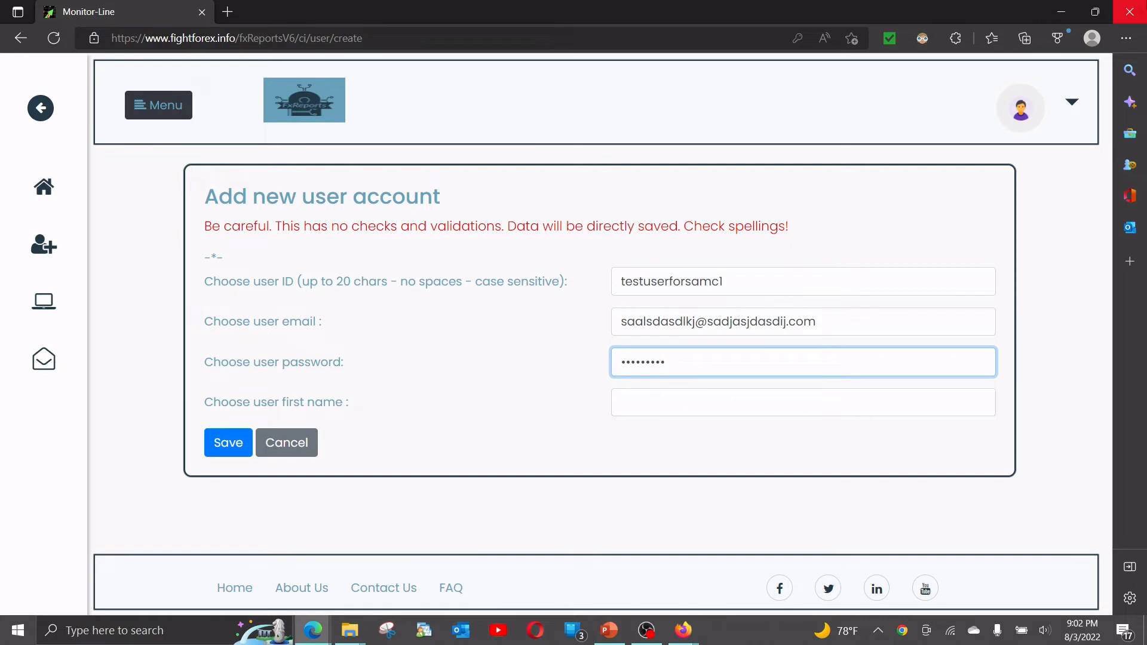
pyautogui.press('Tab')
pyautogui.write('ksdjhaskdjh')
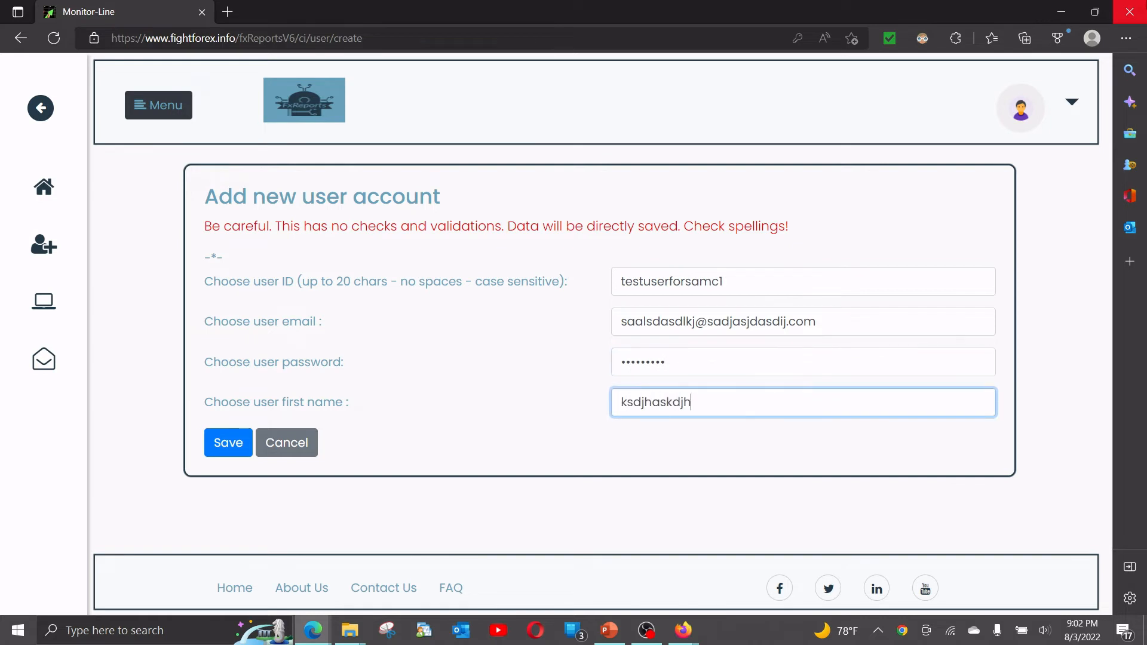
pyautogui.click(221, 441)
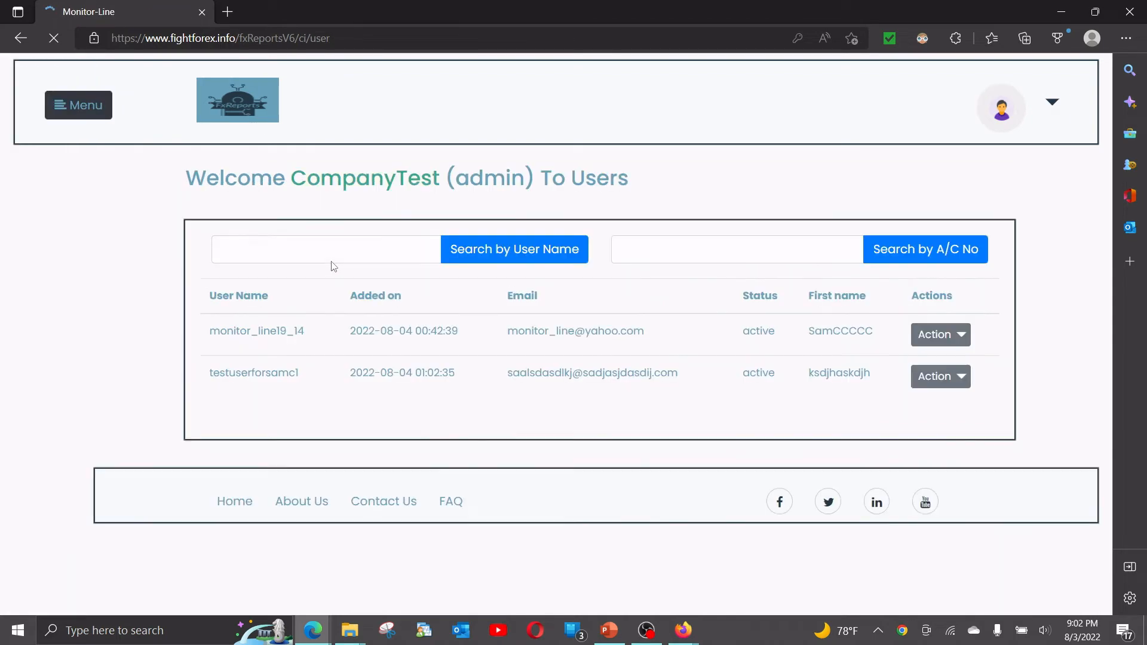
# Compare the new user's row with the existing trader's row in the users list, dismissing the browser's offer to save the password.
pyautogui.moveTo(207, 373); pyautogui.dragTo(860, 375)
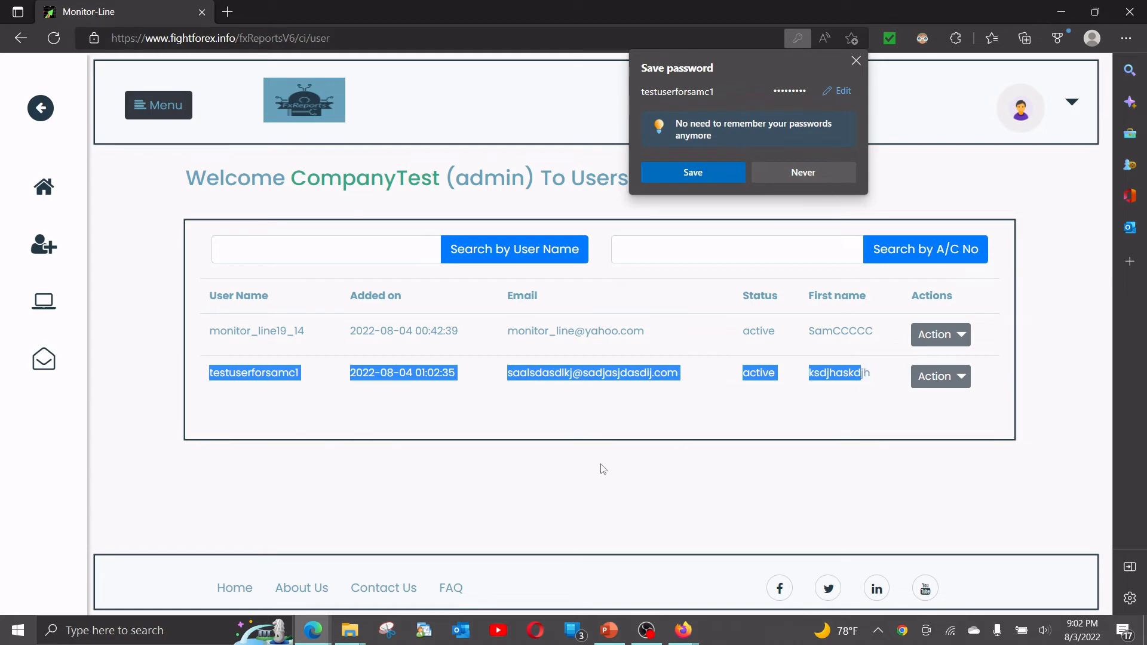
pyautogui.click(408, 396)
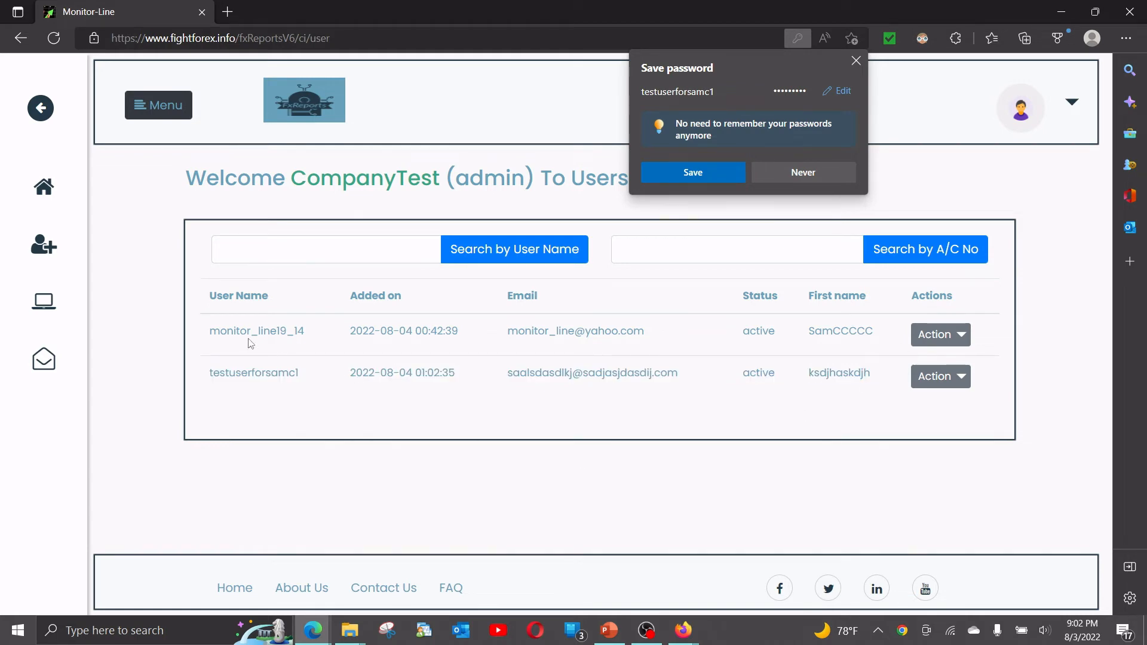
pyautogui.moveTo(208, 332); pyautogui.dragTo(883, 341)
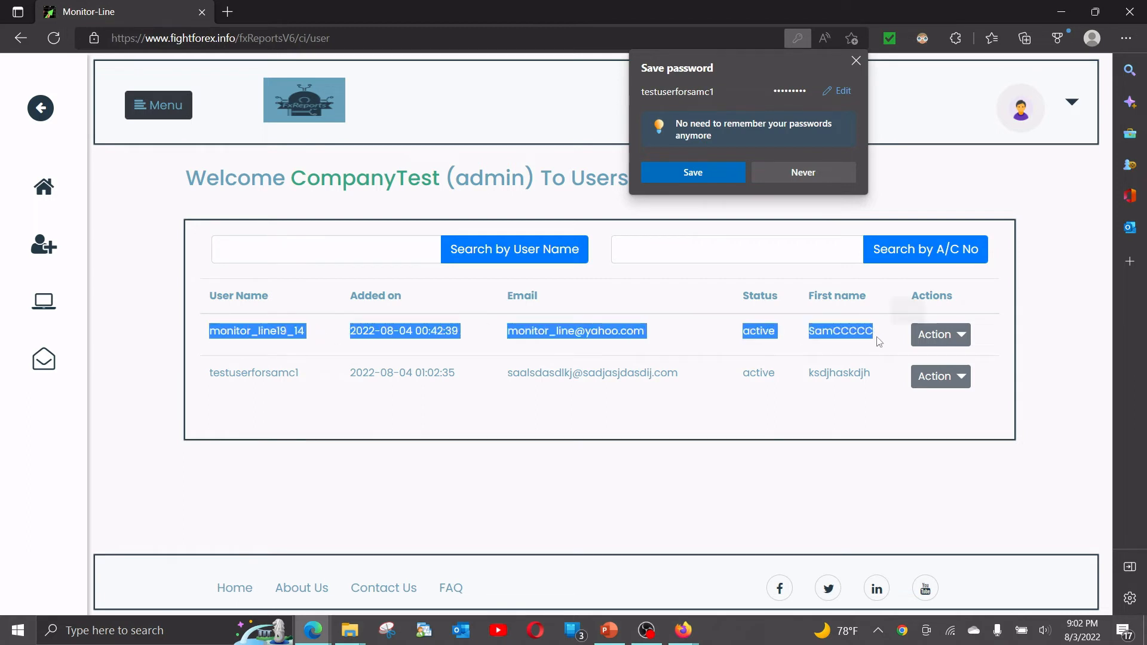
pyautogui.click(426, 350)
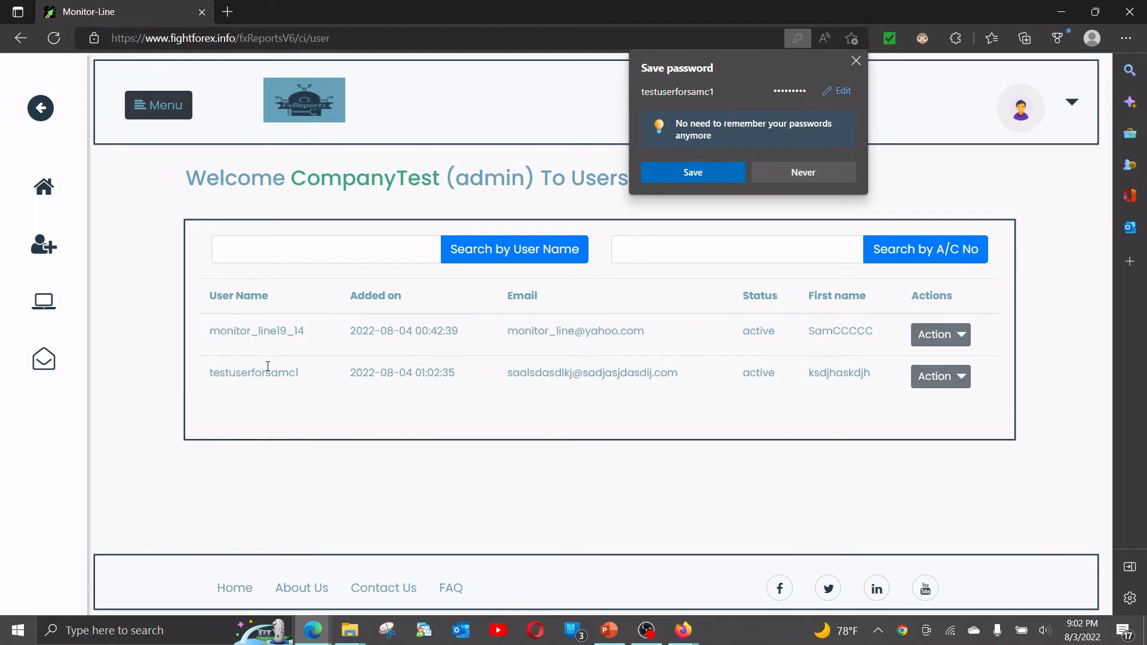
pyautogui.moveTo(508, 331); pyautogui.dragTo(653, 336)
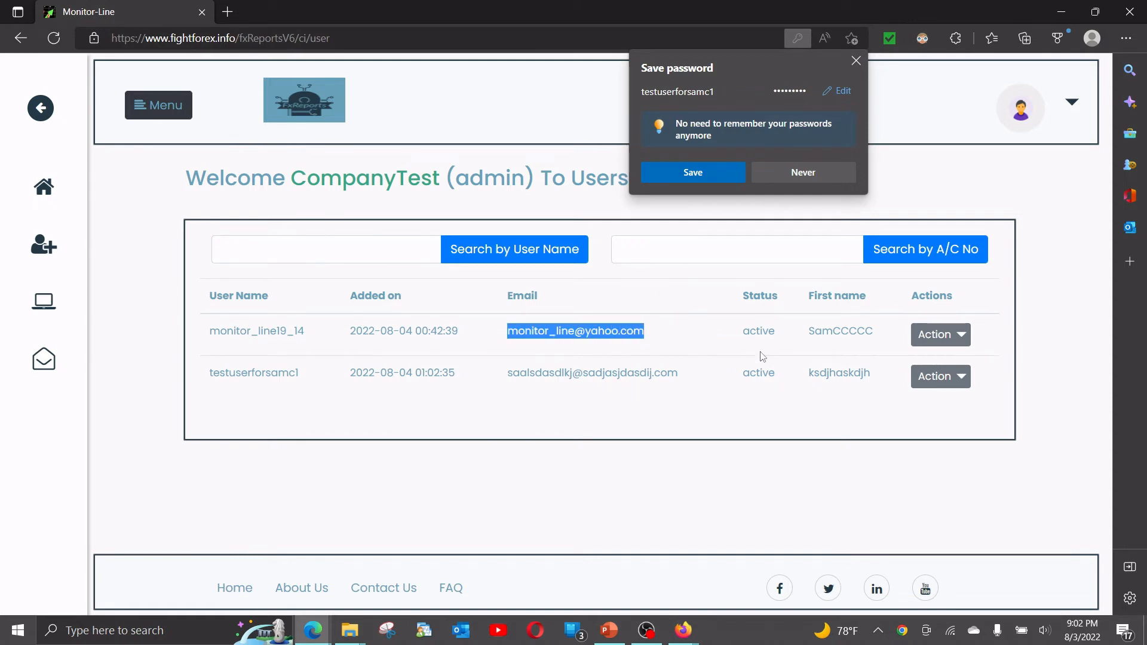
pyautogui.click(738, 335)
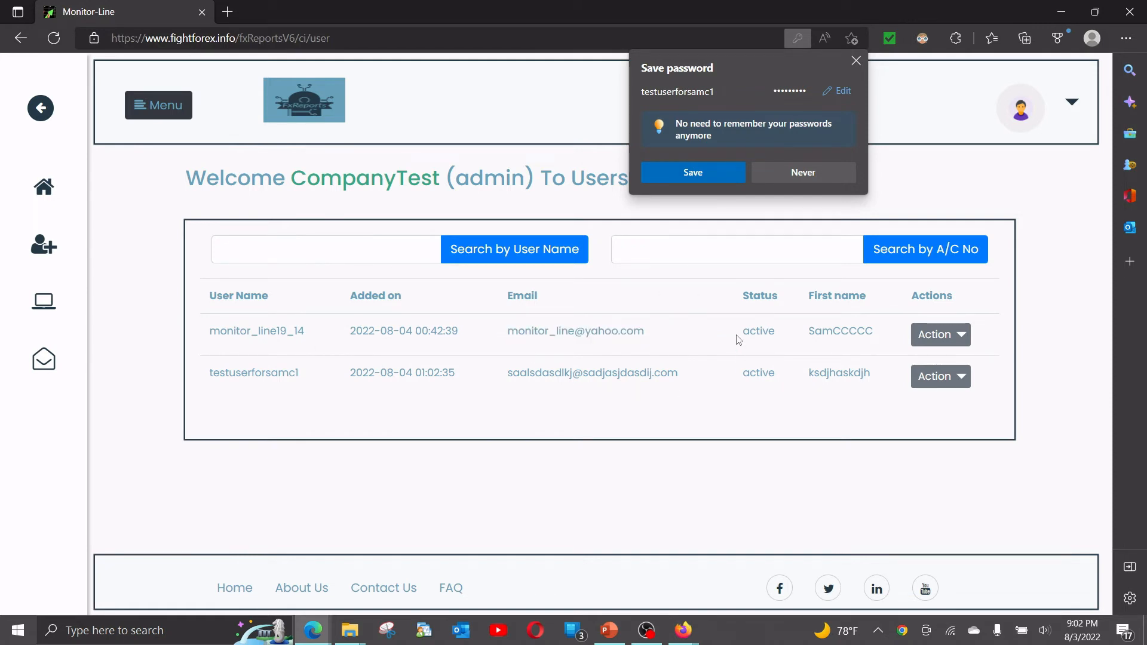
pyautogui.click(855, 61)
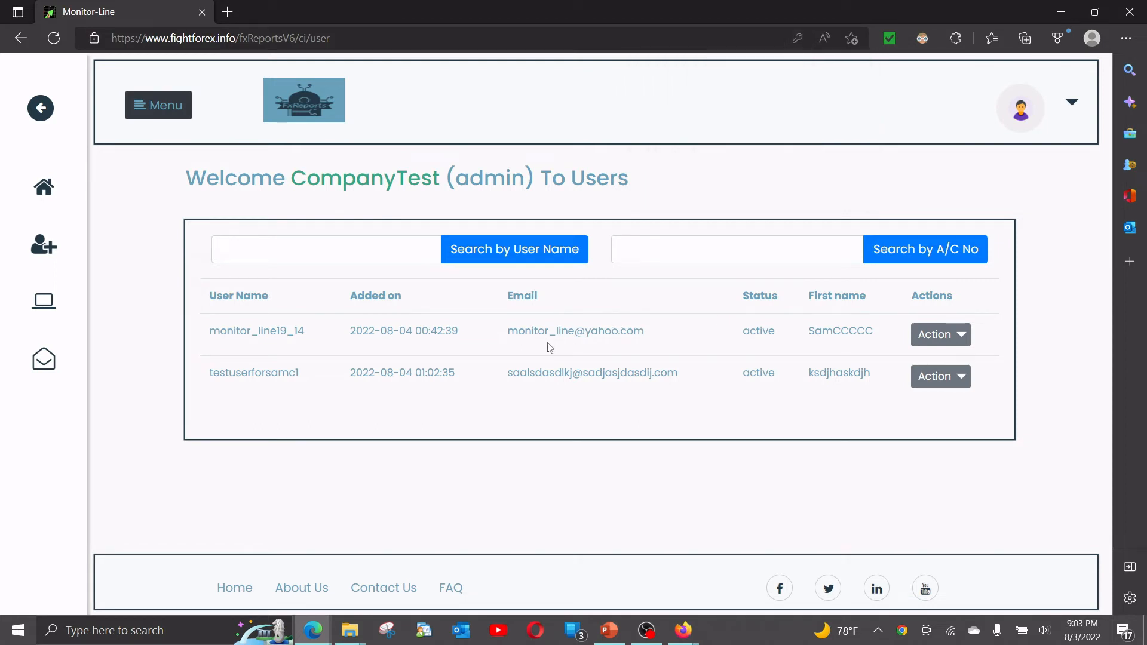
pyautogui.moveTo(501, 335); pyautogui.dragTo(654, 340)
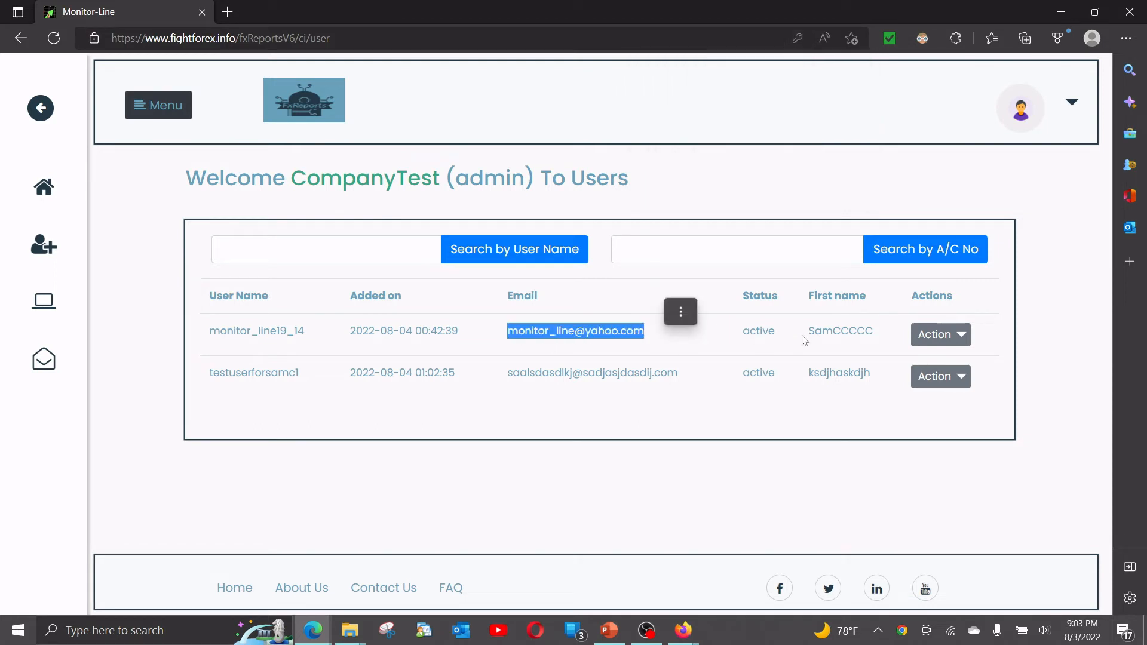
# Show the trading accounts of the first trader in the users list and examine both account rows.
pyautogui.click(941, 335)
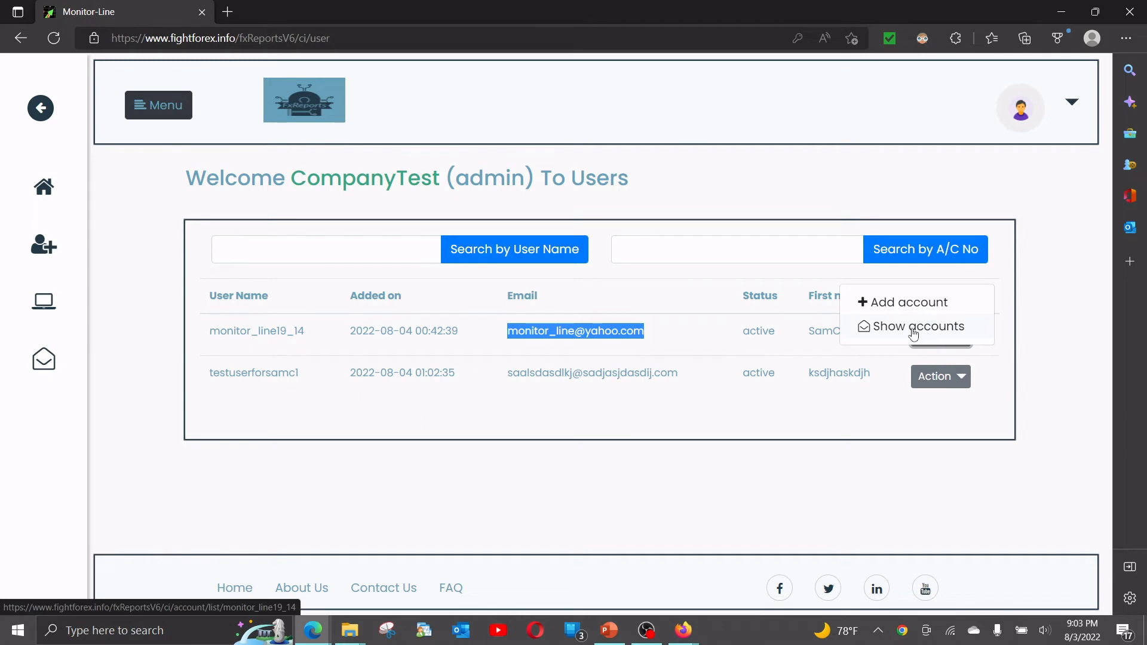
pyautogui.click(913, 328)
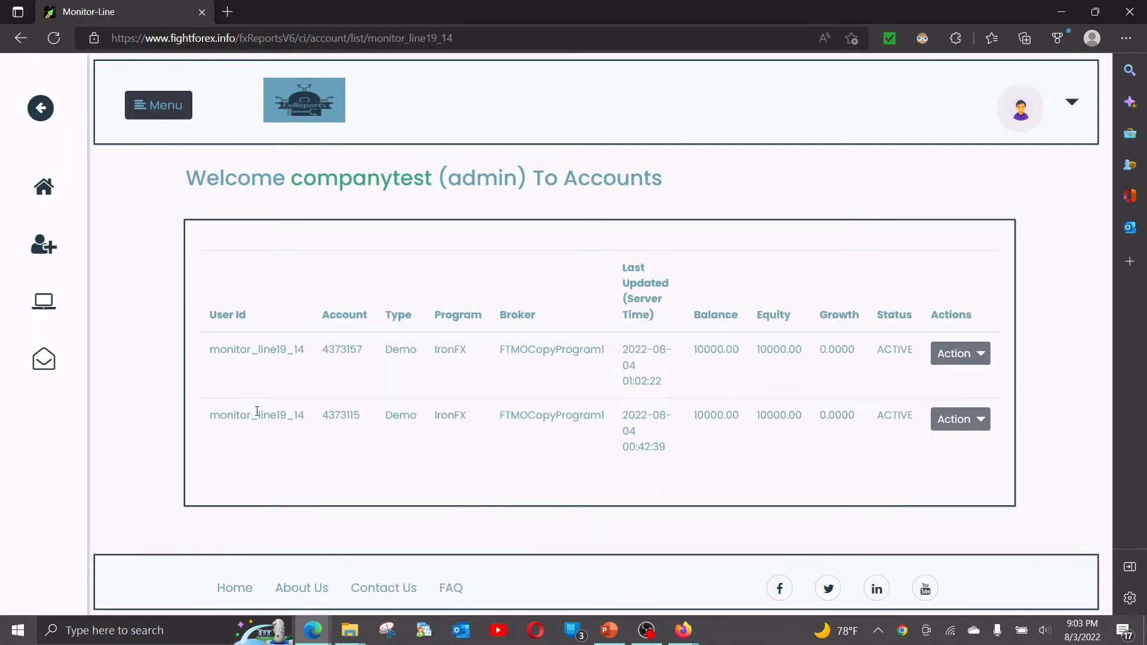
pyautogui.moveTo(209, 351); pyautogui.dragTo(819, 376)
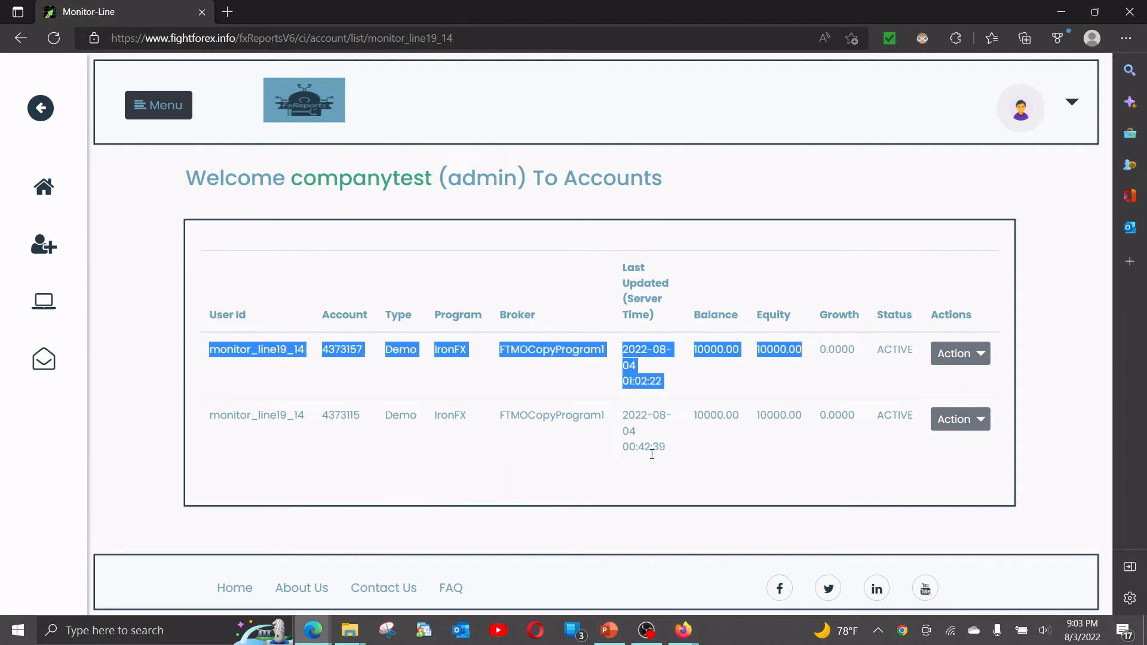
pyautogui.click(630, 384)
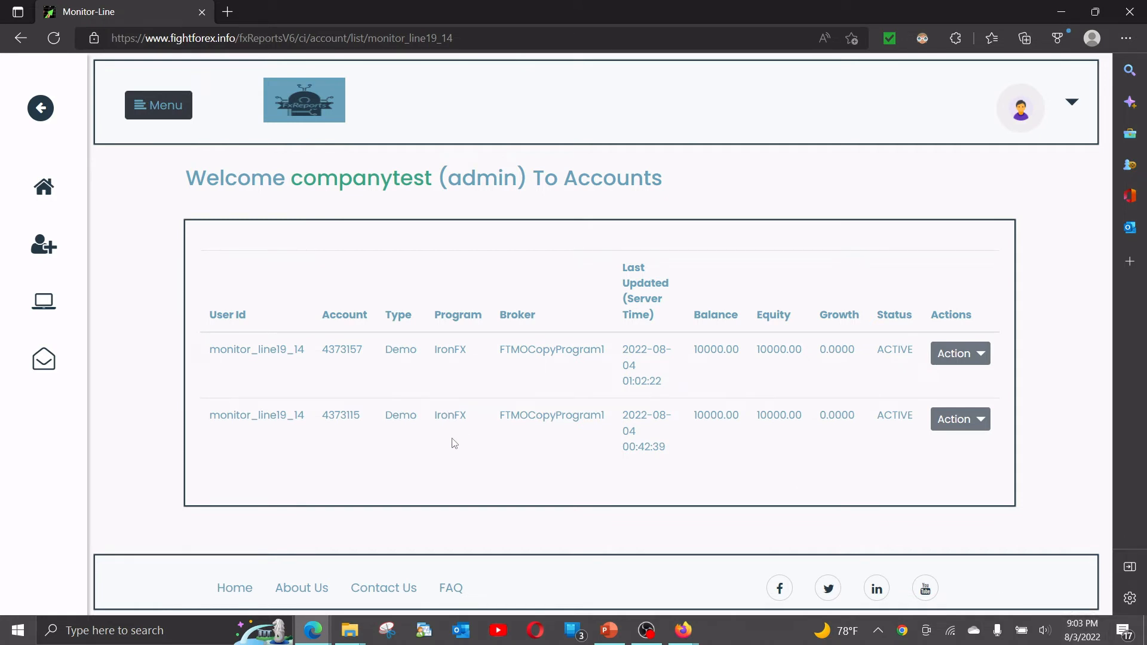
pyautogui.moveTo(211, 415); pyautogui.dragTo(922, 435)
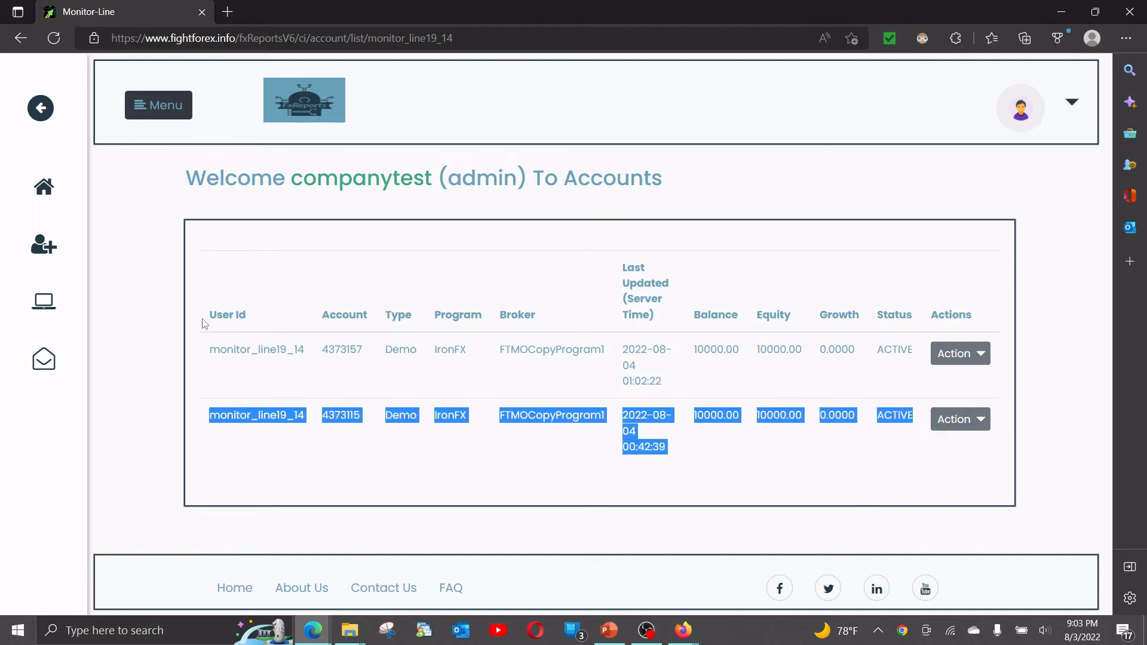
pyautogui.moveTo(212, 347); pyautogui.dragTo(548, 372)
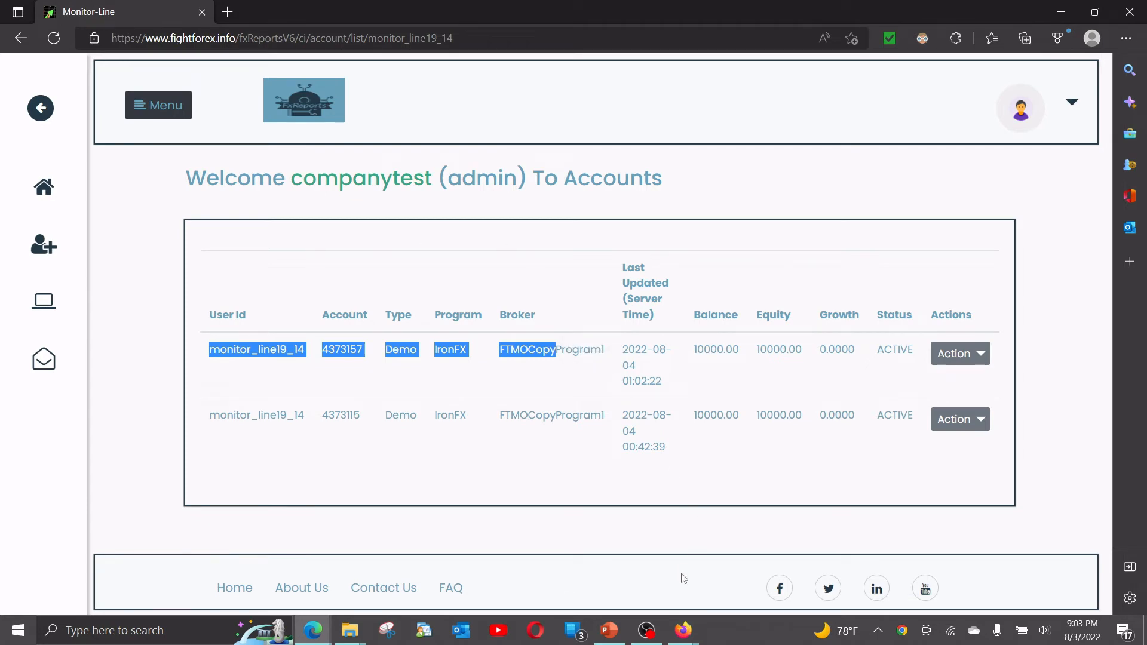
# Switch to the trader's Yahoo Mail window in Firefox and read the account details in the "New trading account added for you" email.
pyautogui.click(688, 640)
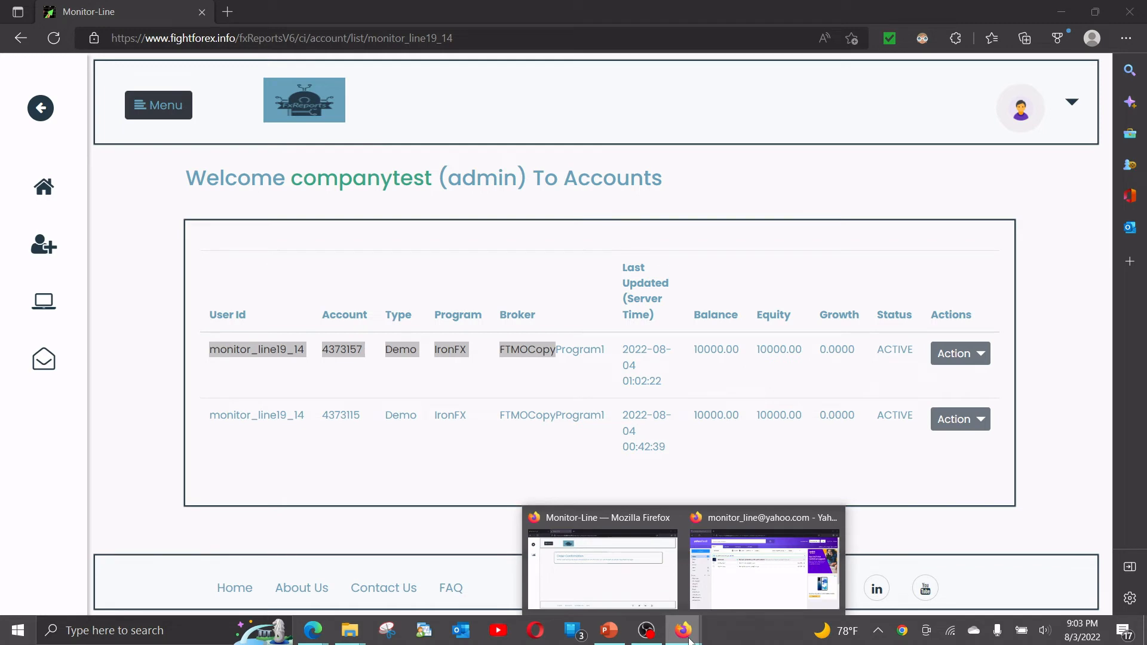
pyautogui.click(764, 568)
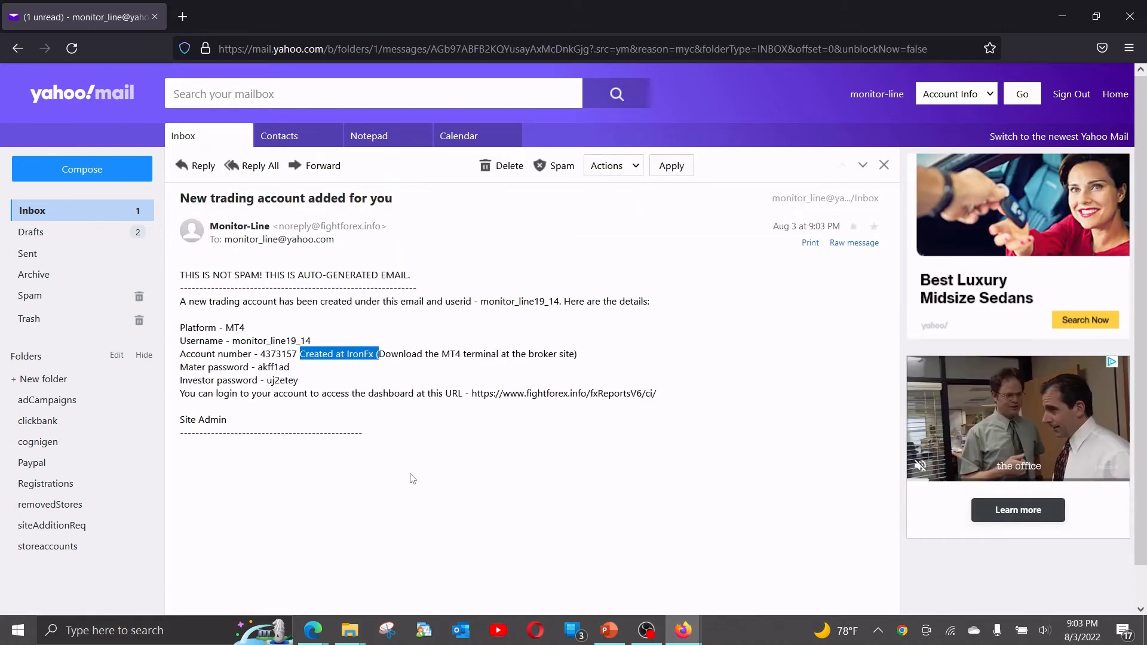
pyautogui.click(362, 375)
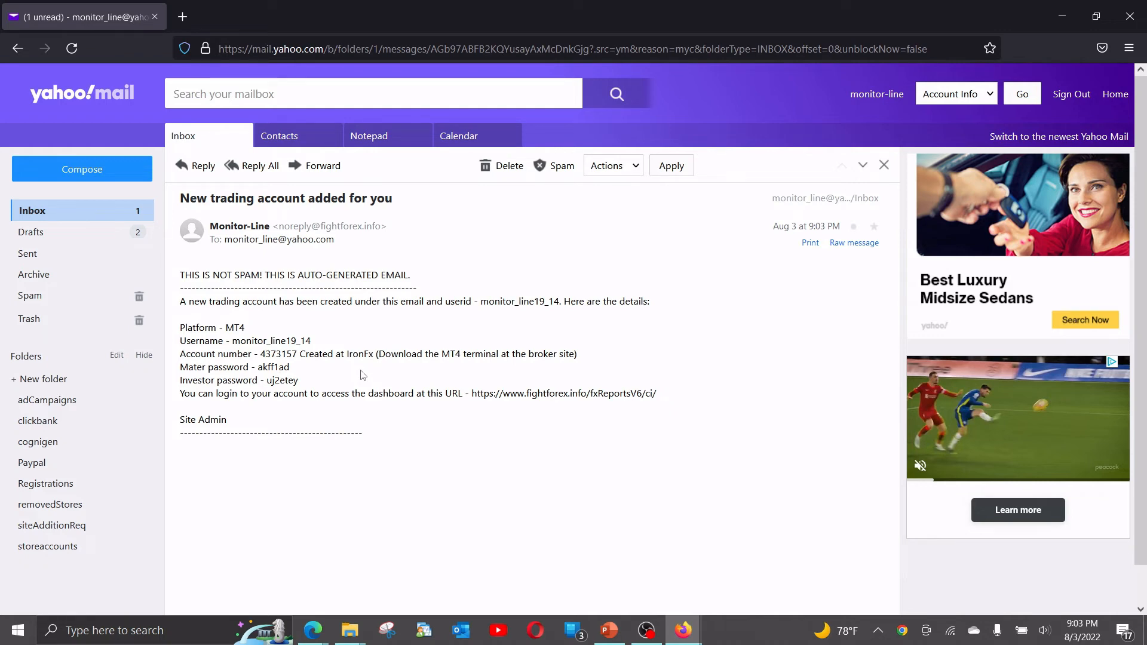
pyautogui.click(484, 324)
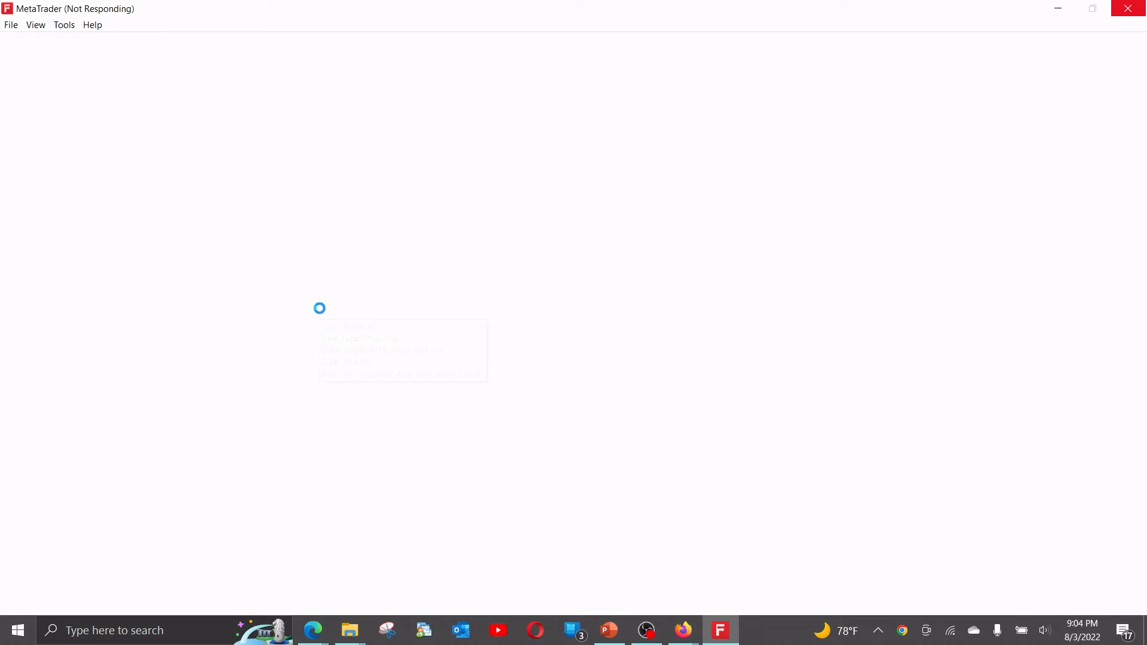
# In IronFX MetaTrader 4, log in to the new trading account on IronFXBM-Demo1 with the account number and master password from the email.
pyautogui.click(12, 25)
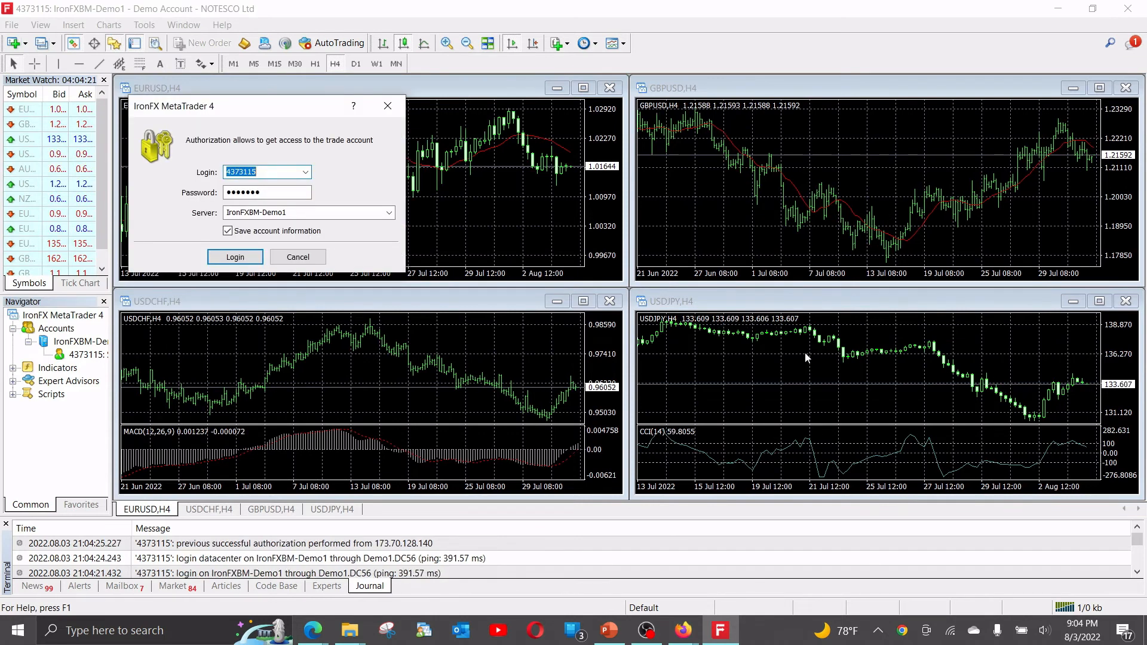
pyautogui.click(682, 630)
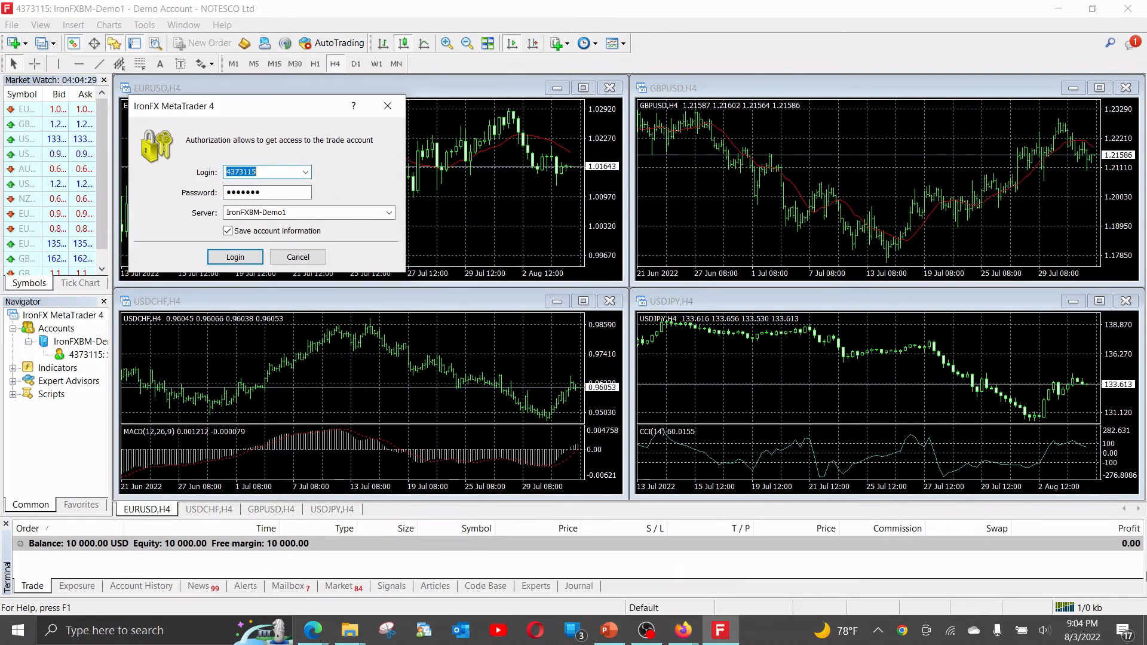
pyautogui.hotkey('alt', 'Tab')
pyautogui.hotkey('alt', 'Tab')
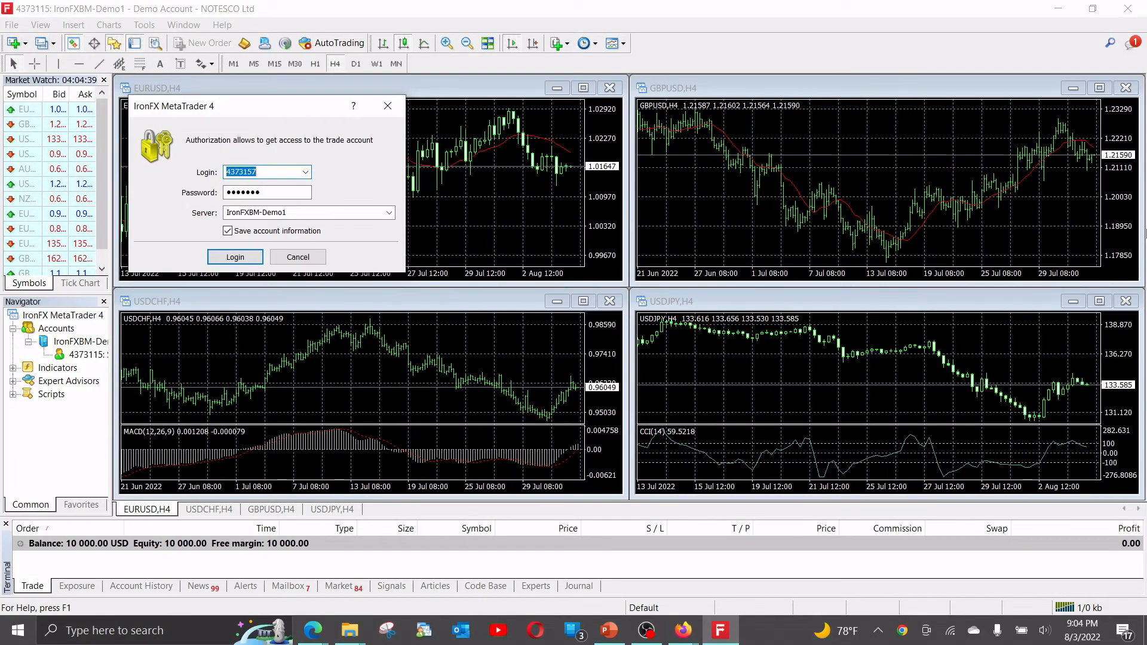
pyautogui.click(277, 193)
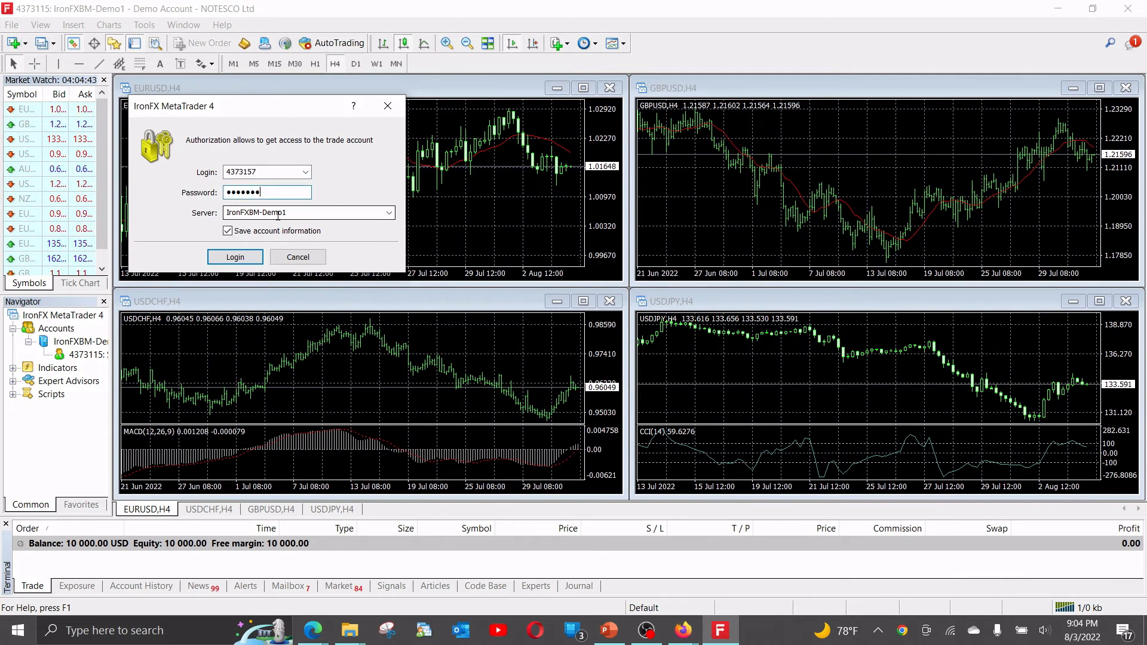
pyautogui.press('Return')
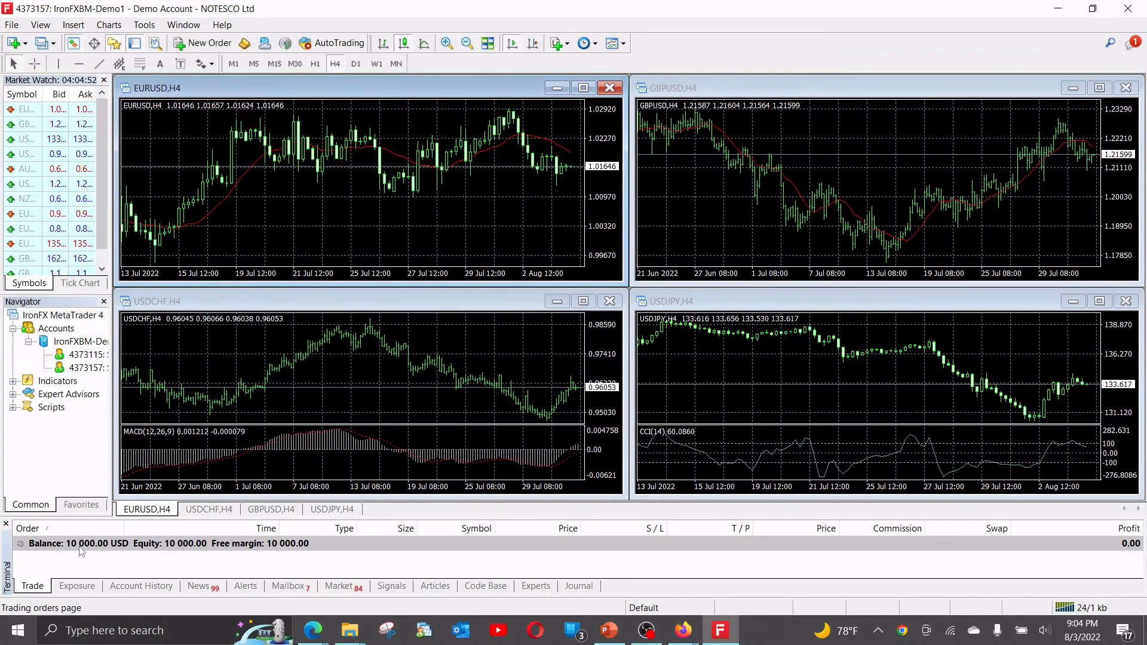
# Show the new account's trades in the MetaTrader 4 terminal, then switch to the Monitor-Line order confirmation window in Firefox.
pyautogui.click(37, 586)
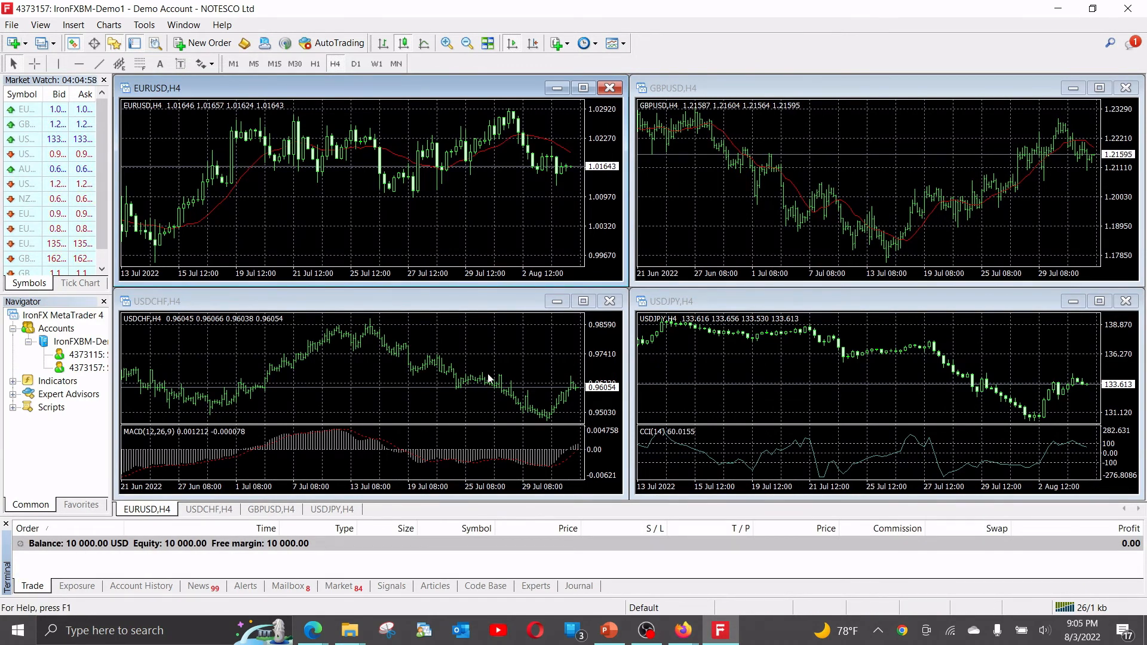
pyautogui.click(682, 630)
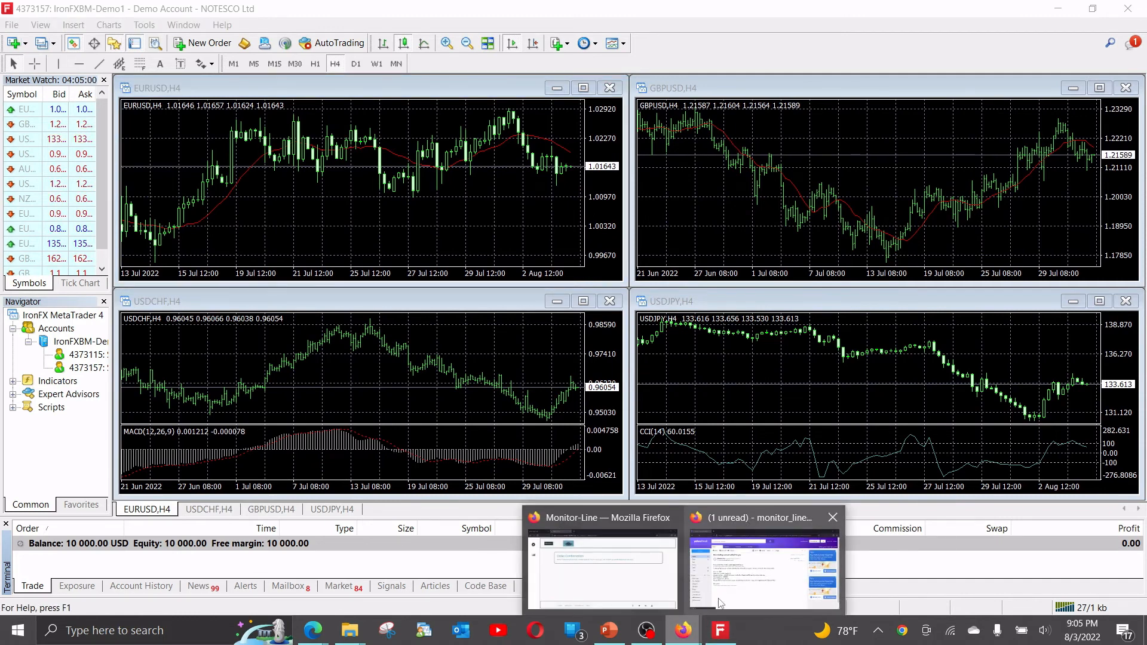
pyautogui.click(621, 568)
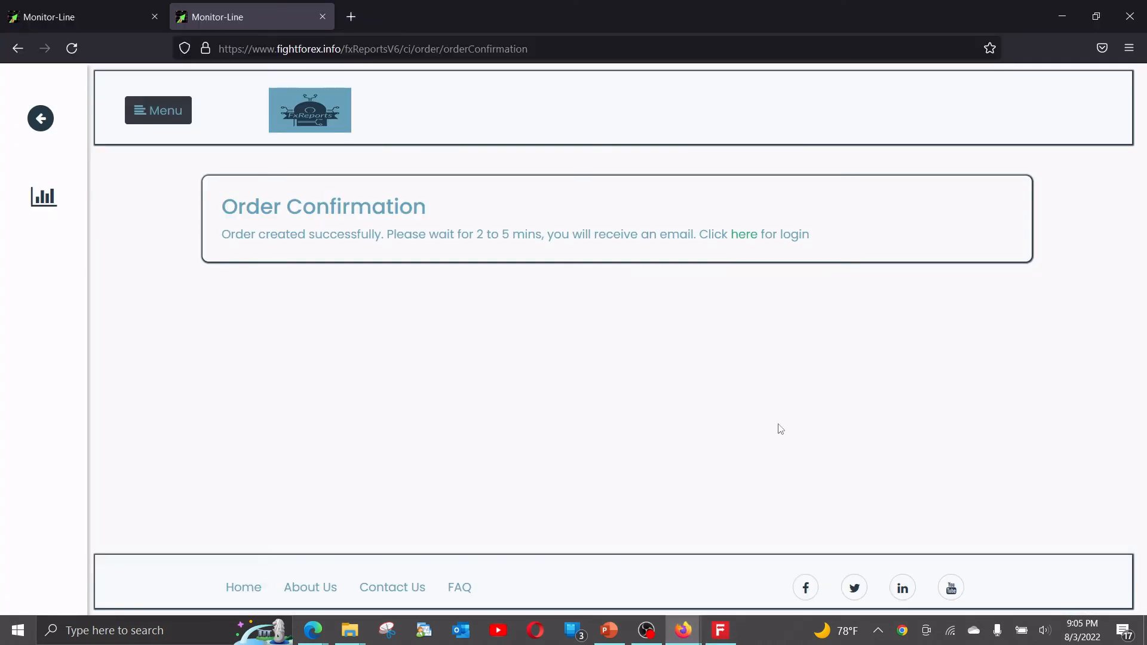
pyautogui.click(681, 632)
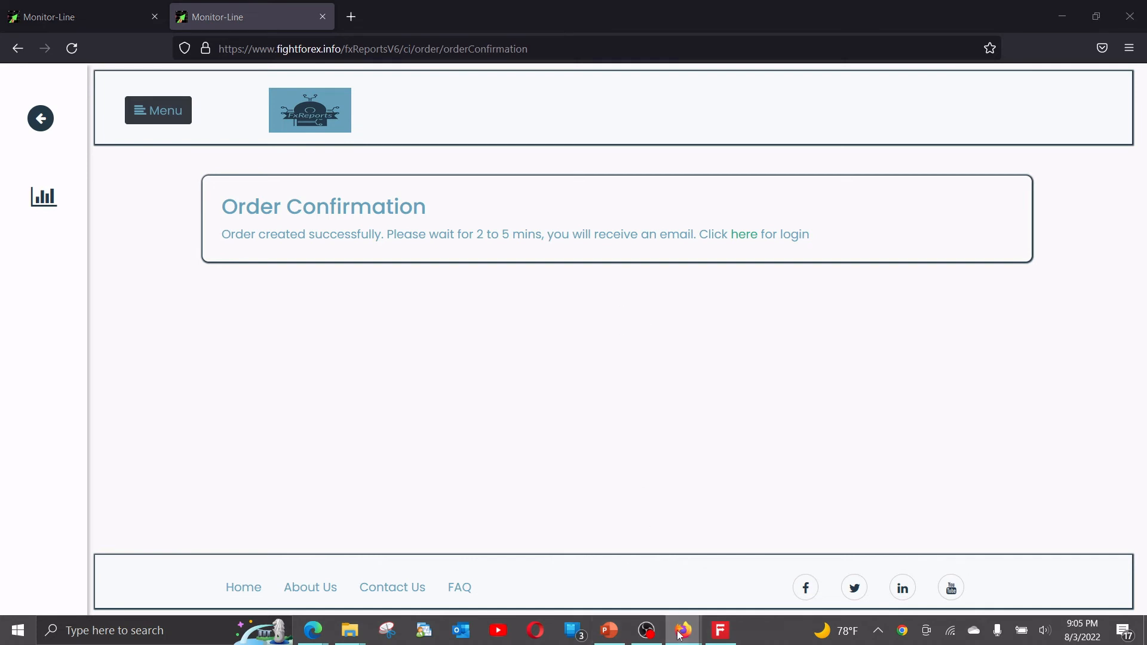
pyautogui.click(585, 573)
pyautogui.click(681, 631)
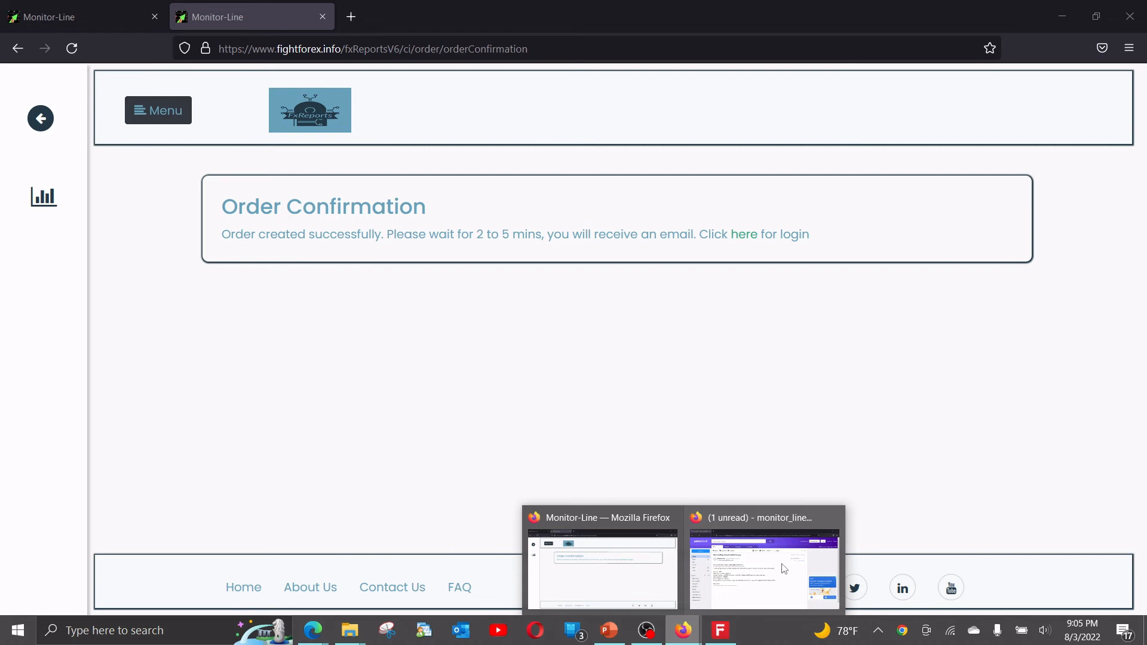
pyautogui.click(784, 568)
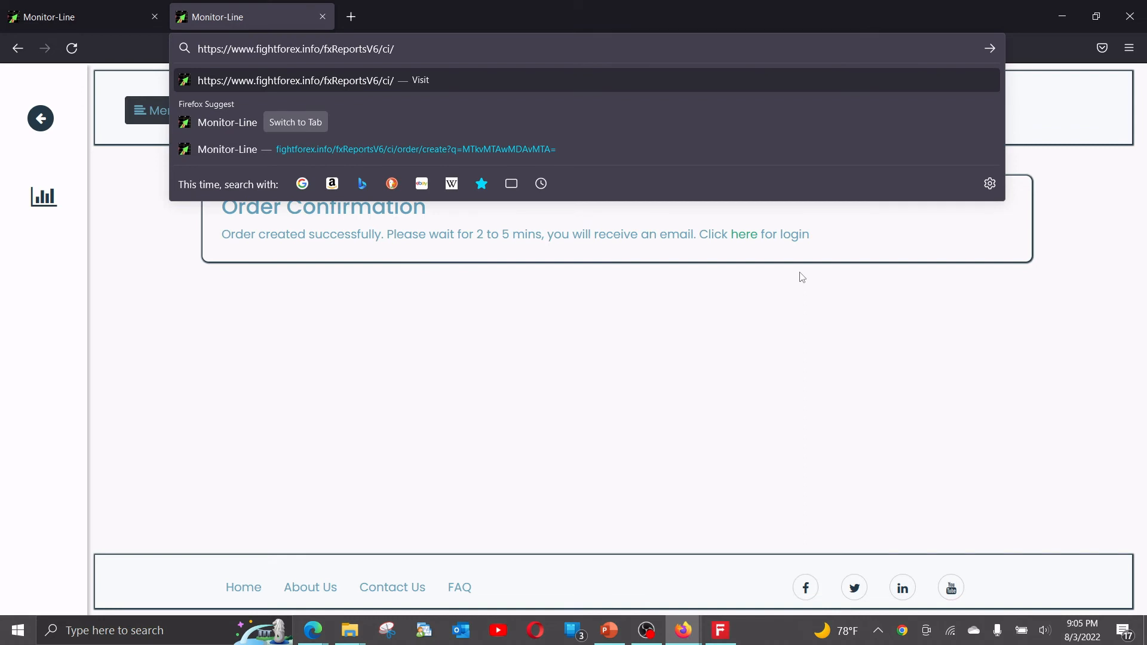
pyautogui.press('Return')
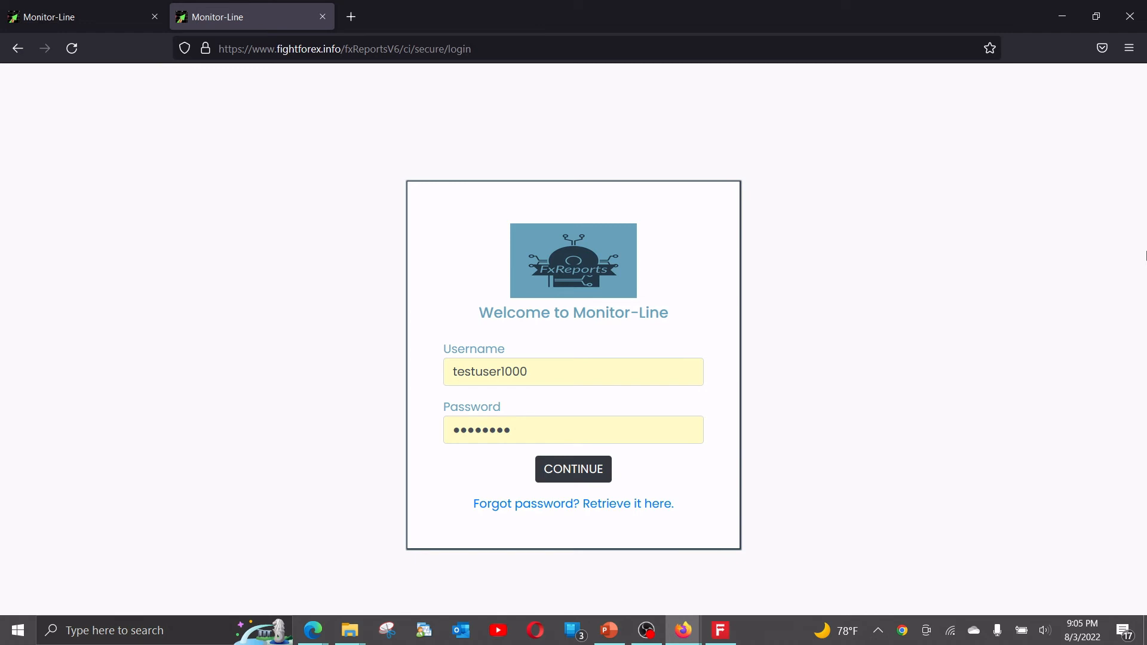
# Log in to the members area with the trader's username and password from the email, and dismiss the browser's offer to save the login.
pyautogui.hotkey('alt', 'Tab')
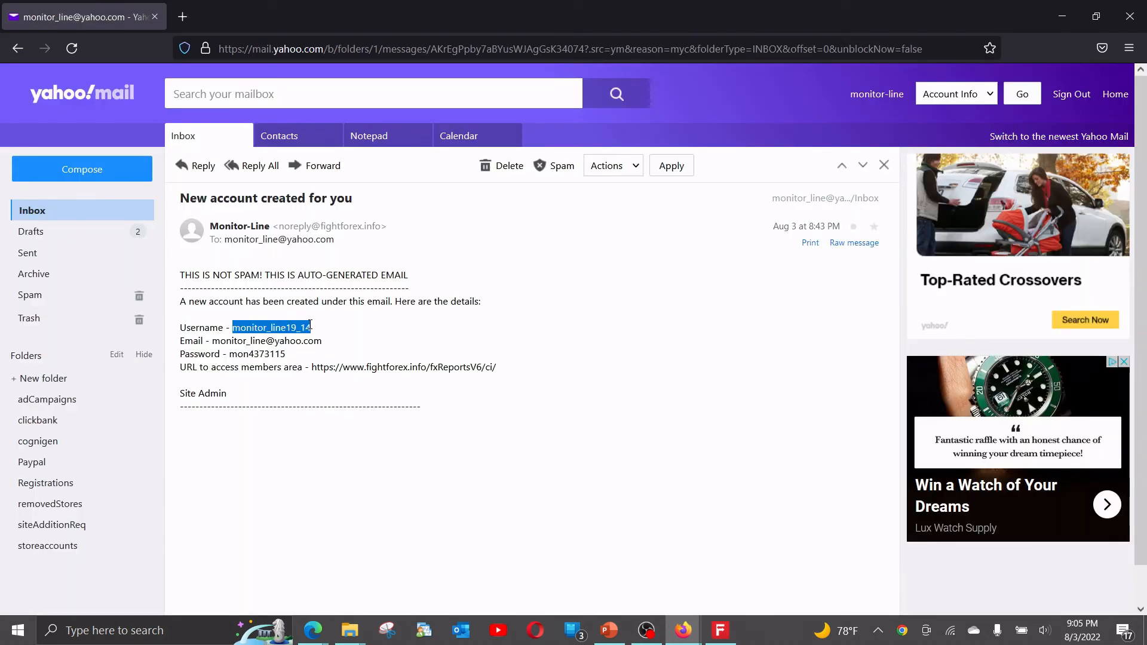
pyautogui.hotkey('alt', 'Tab')
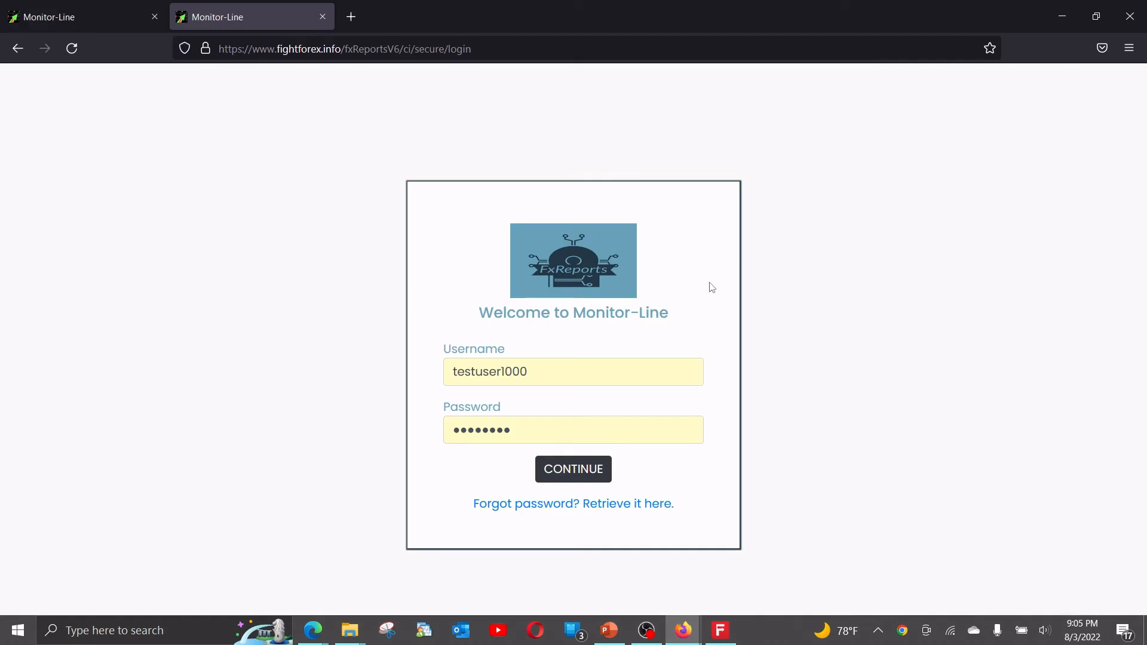
pyautogui.press('Tab')
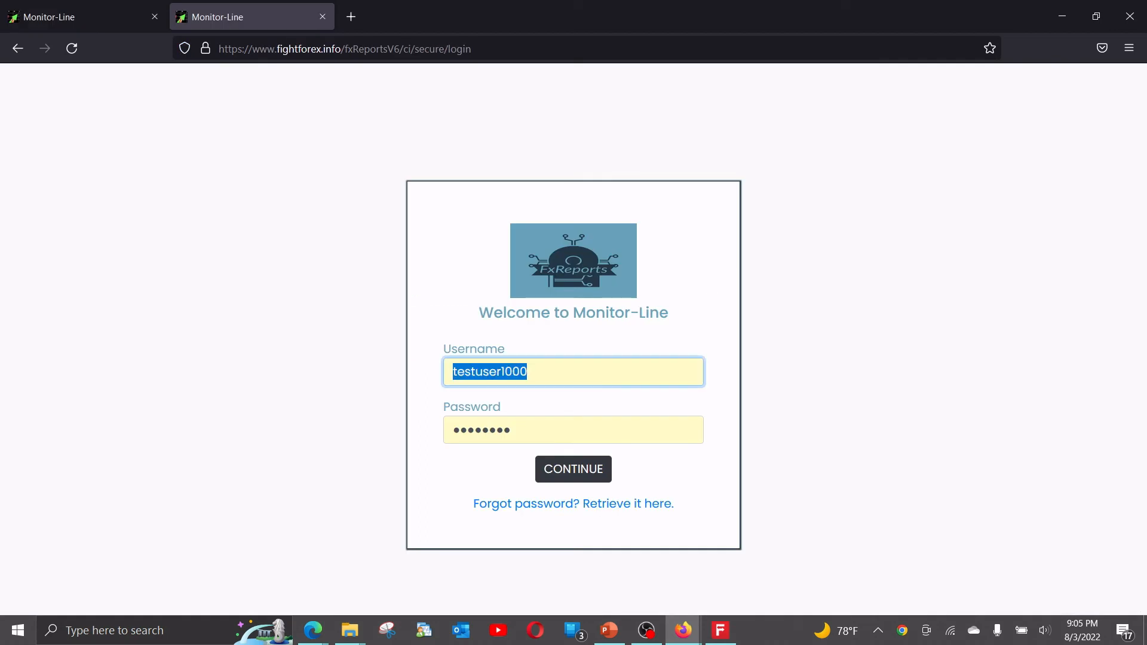
pyautogui.hotkey('ctrl', 'v')
pyautogui.press('Tab')
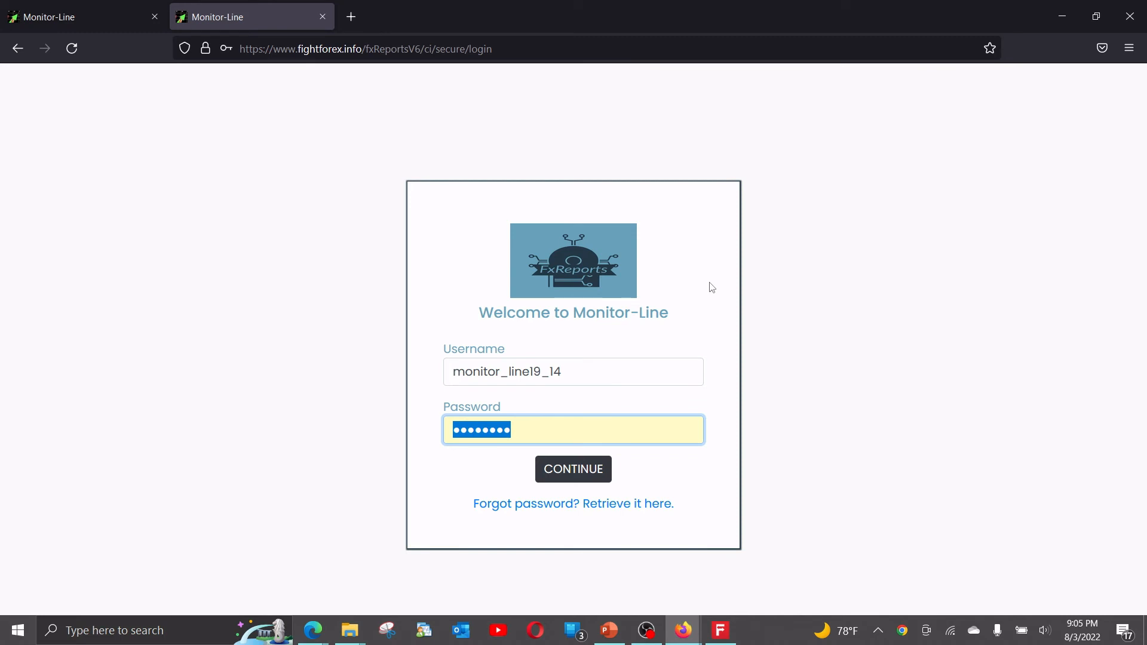
pyautogui.hotkey('ctrl', 'v')
pyautogui.press('Return')
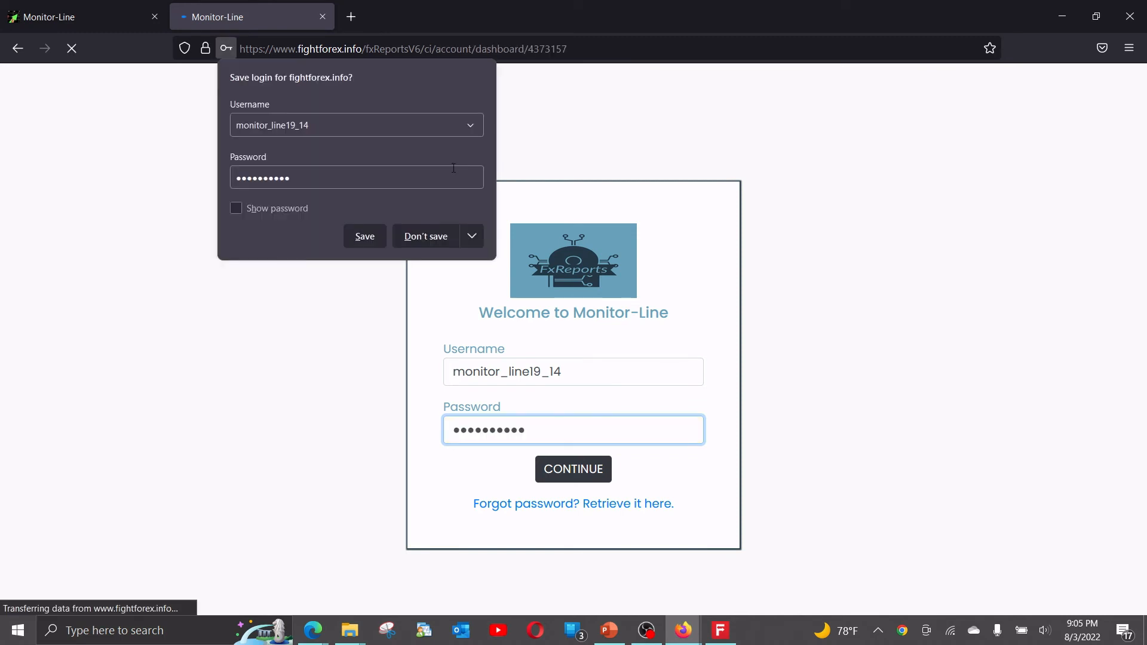
pyautogui.click(560, 85)
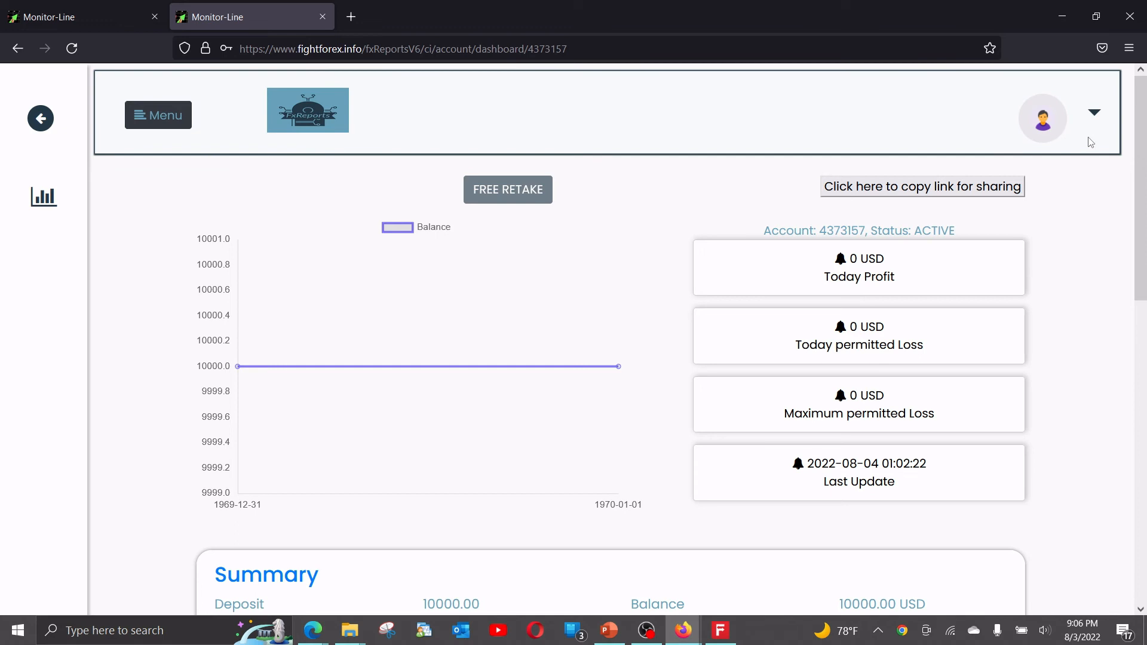
# Open the dashboard of the trader's newer active trading account, then switch to IronFX MetaTrader 4.
pyautogui.click(1091, 119)
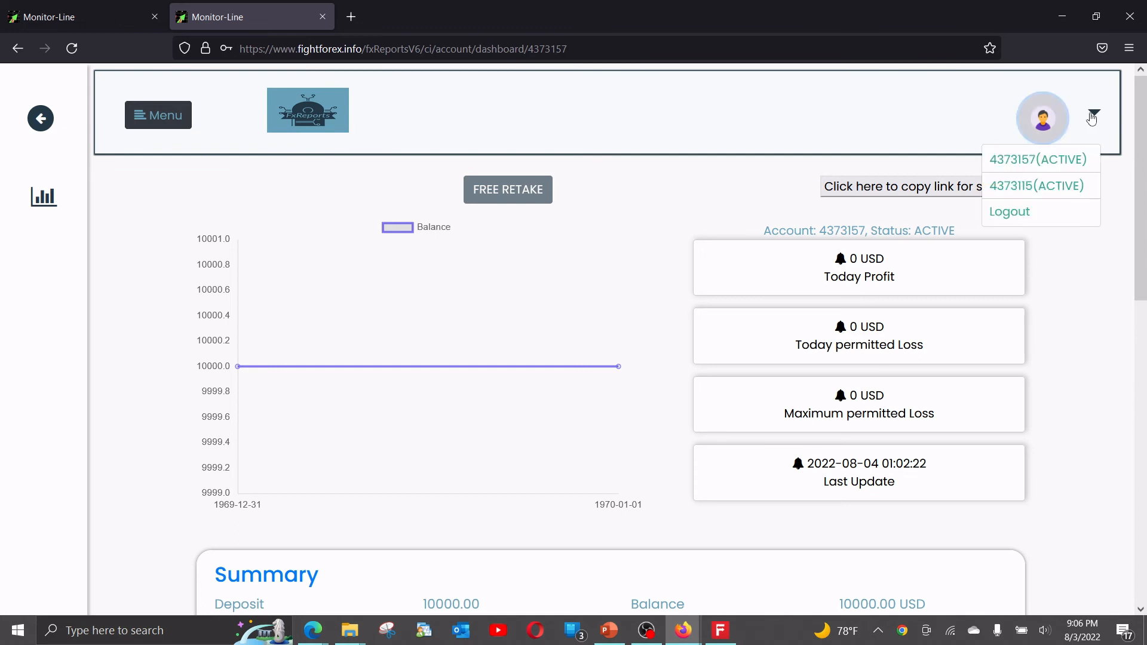
pyautogui.click(1020, 165)
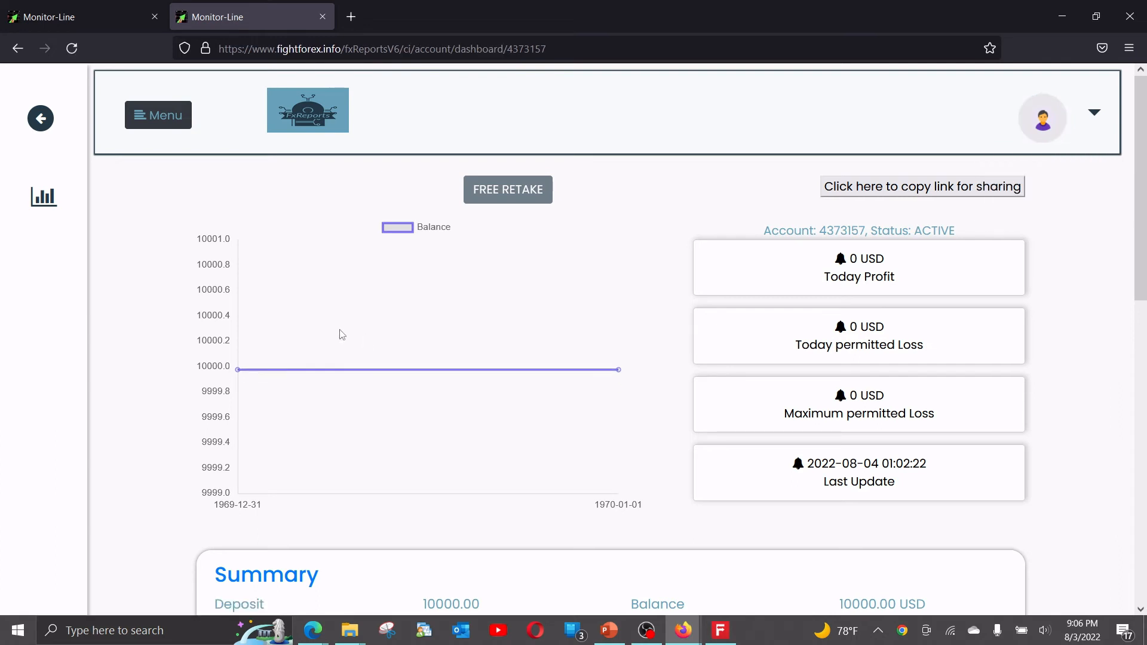
pyautogui.click(721, 632)
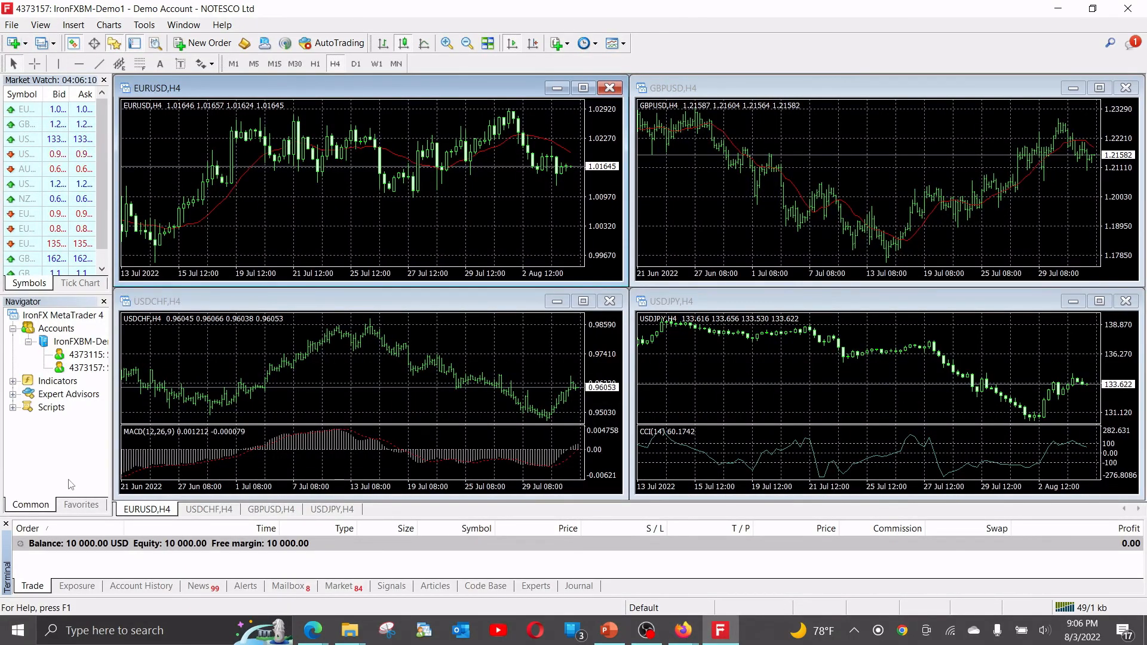
pyautogui.click(203, 43)
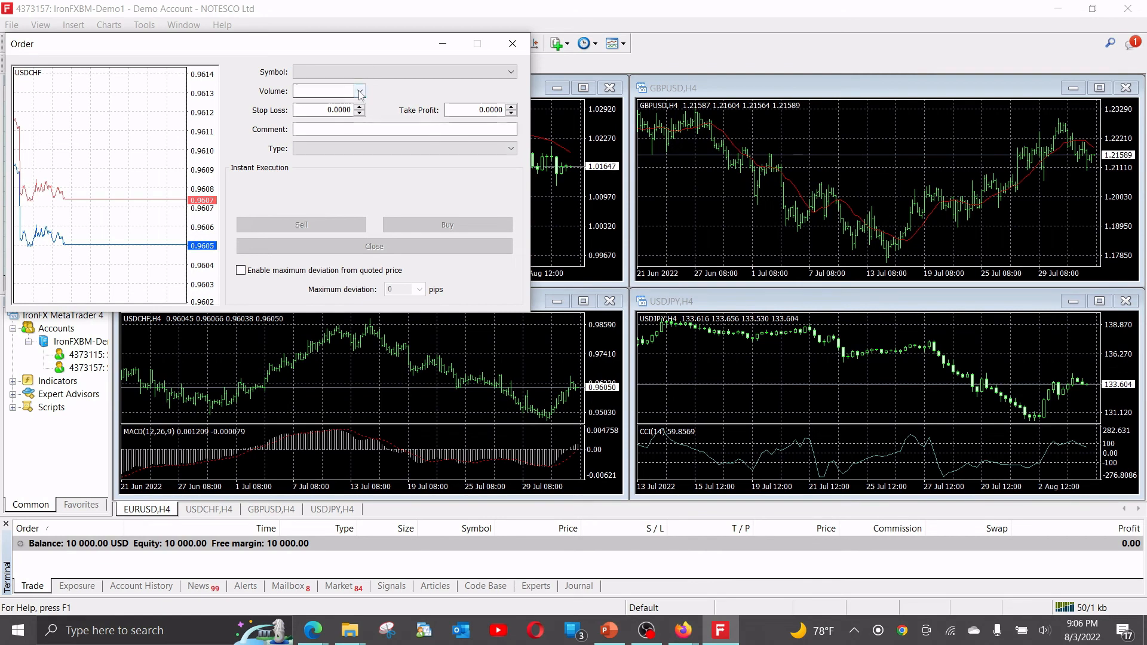
pyautogui.click(367, 71)
pyautogui.click(512, 43)
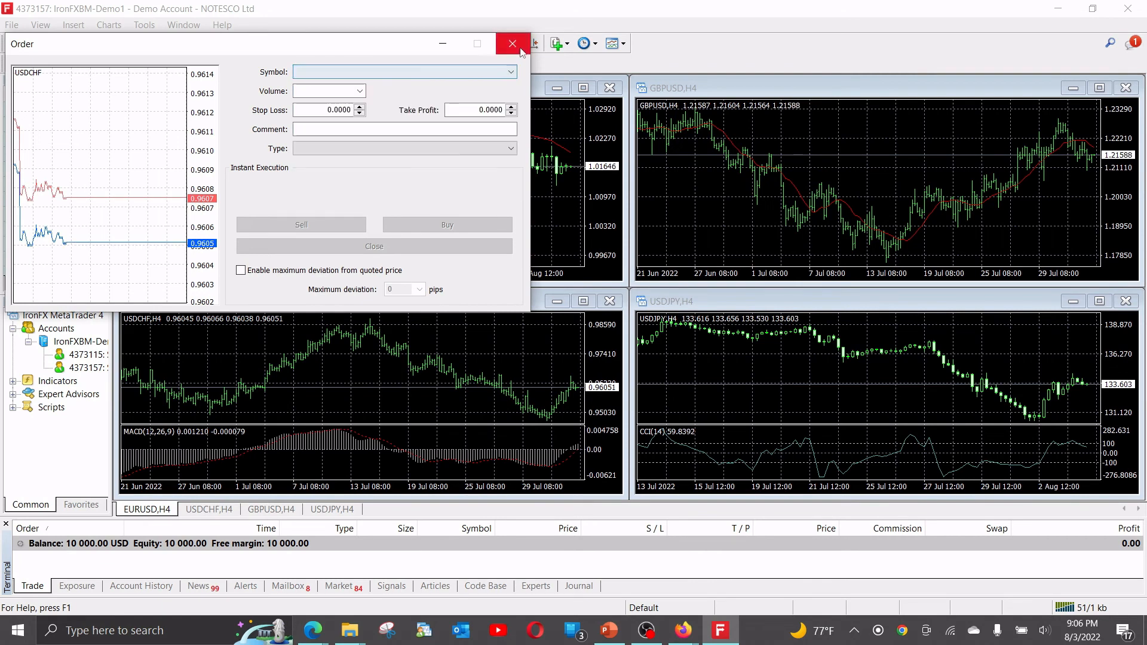
pyautogui.click(513, 43)
# Show all symbols in the Market Watch and place a market sell order for 1.00 lot of EURUSD-.
pyautogui.rightClick(37, 169)
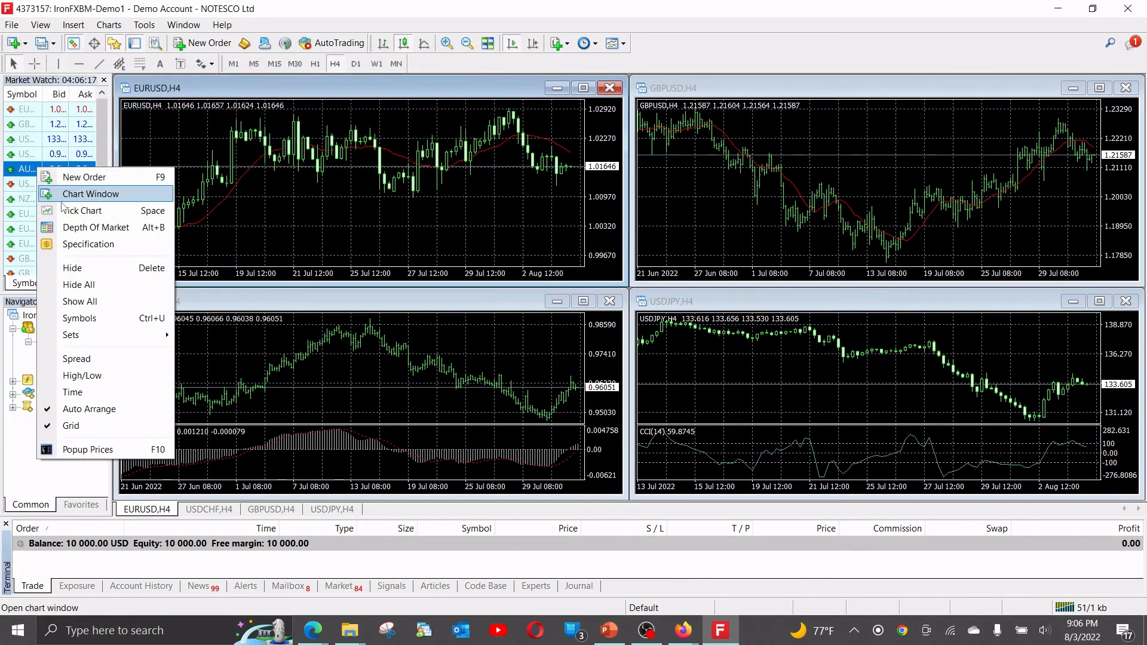
pyautogui.click(71, 302)
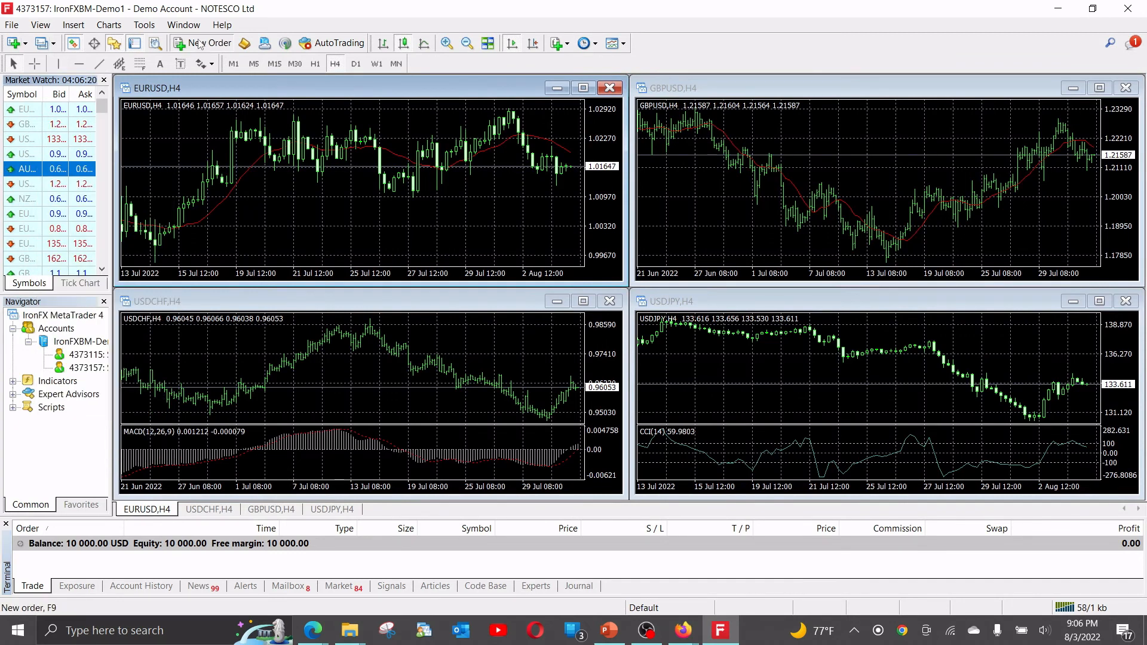
pyautogui.click(199, 44)
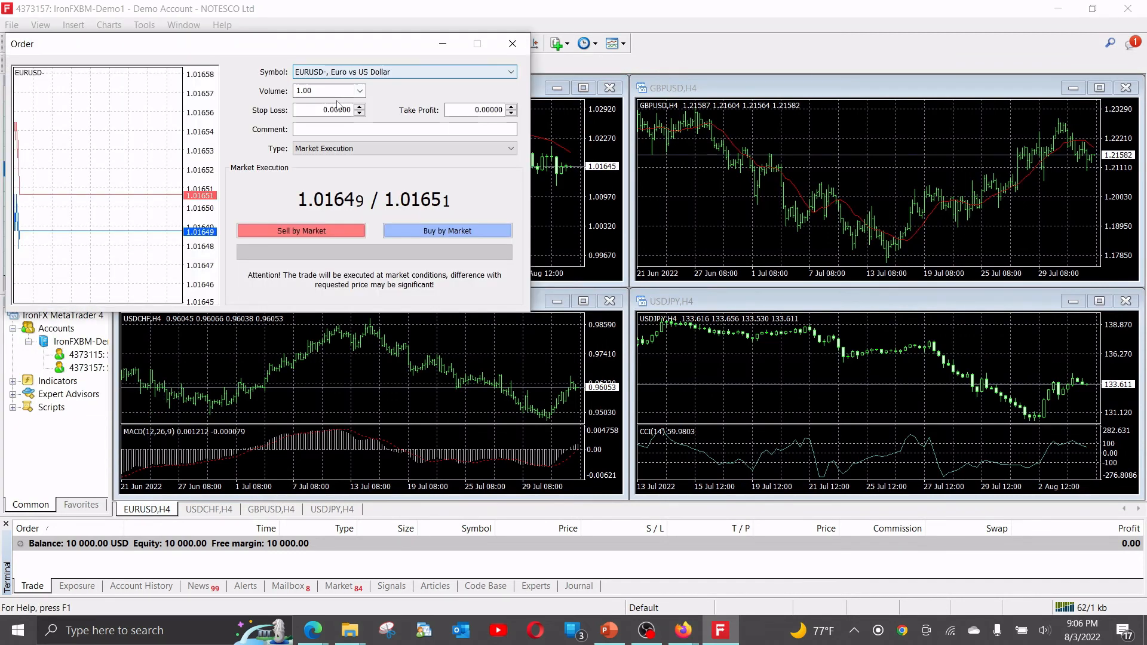
pyautogui.click(323, 232)
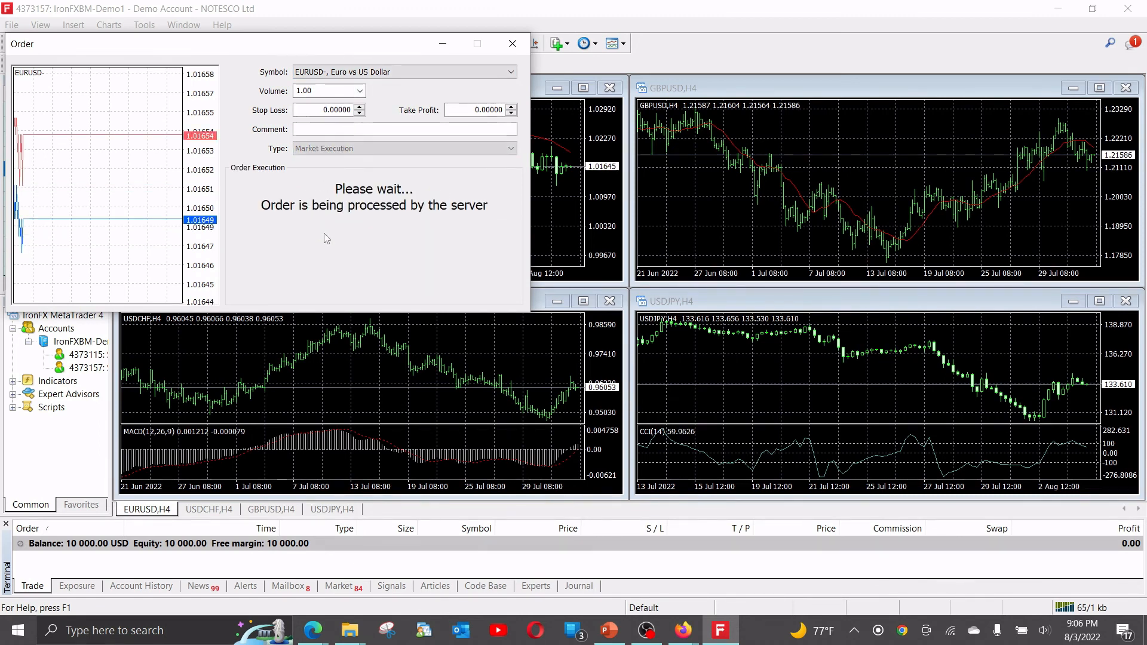
pyautogui.click(318, 260)
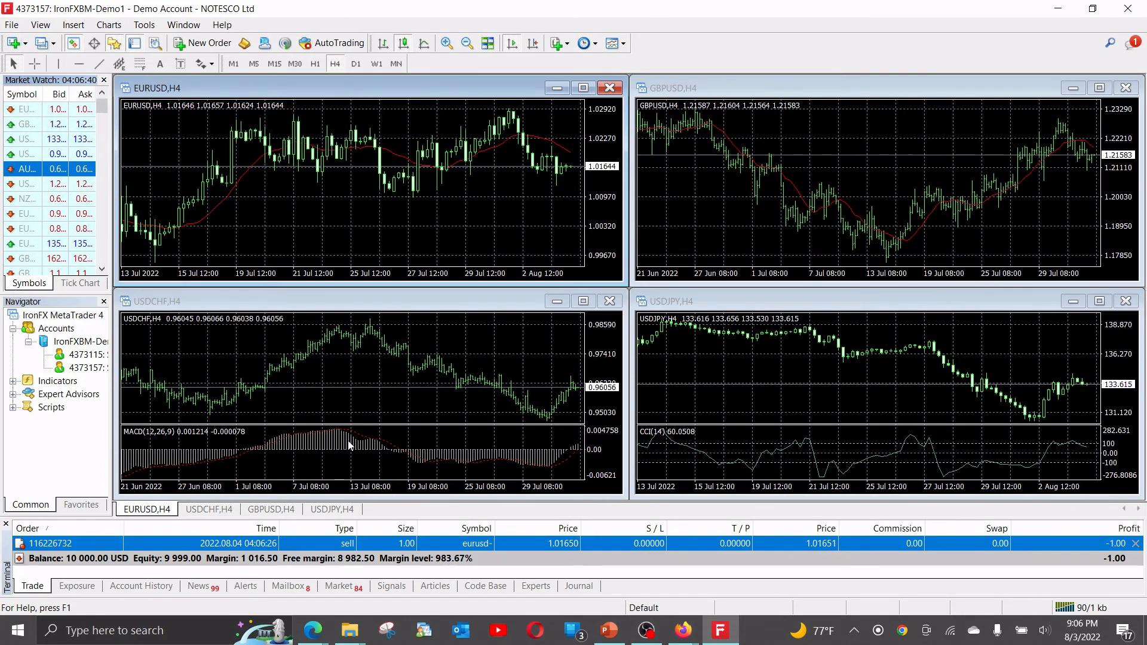
# Switch to the admin's accounts list in Edge and show the actions available for the trader's newer account.
pyautogui.click(701, 632)
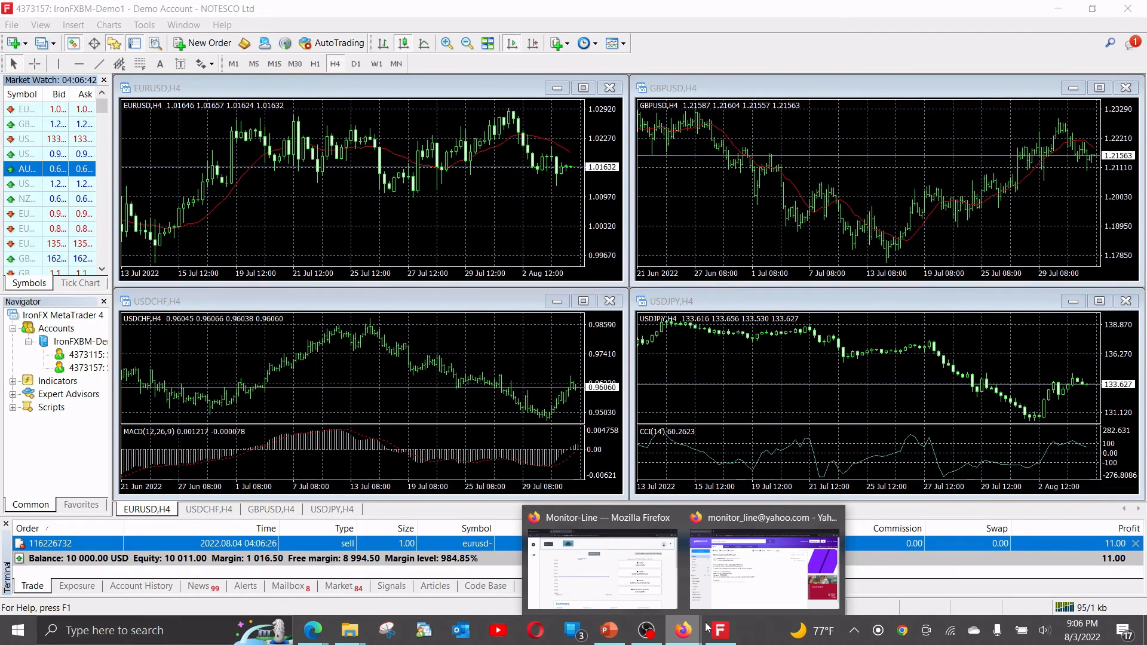
pyautogui.click(602, 570)
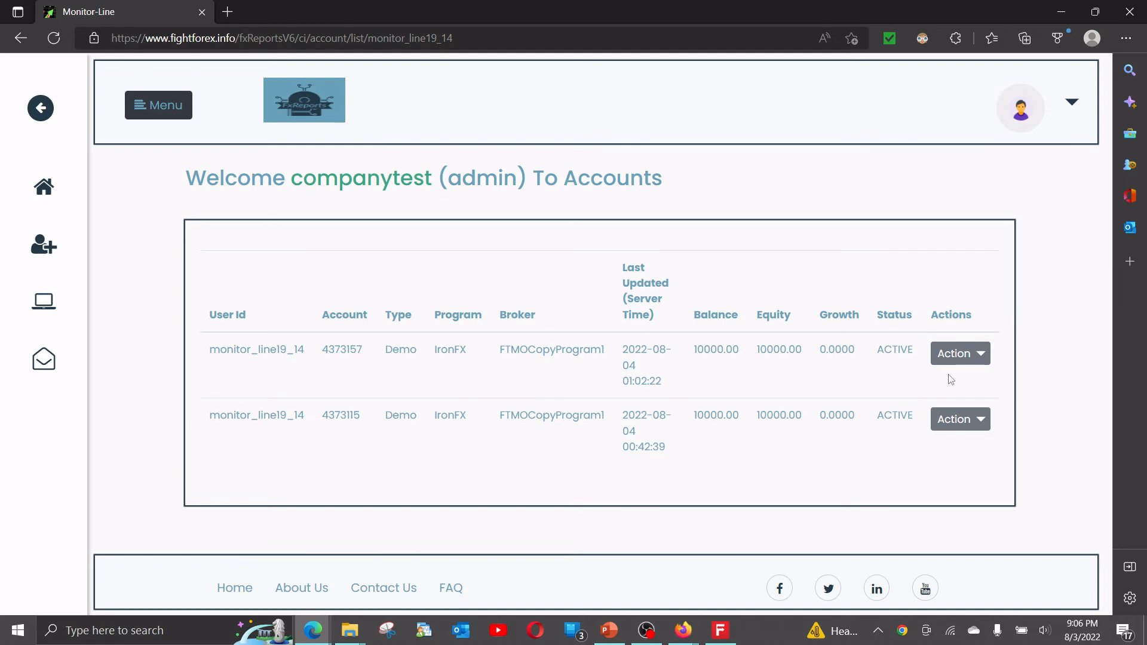
pyautogui.click(954, 356)
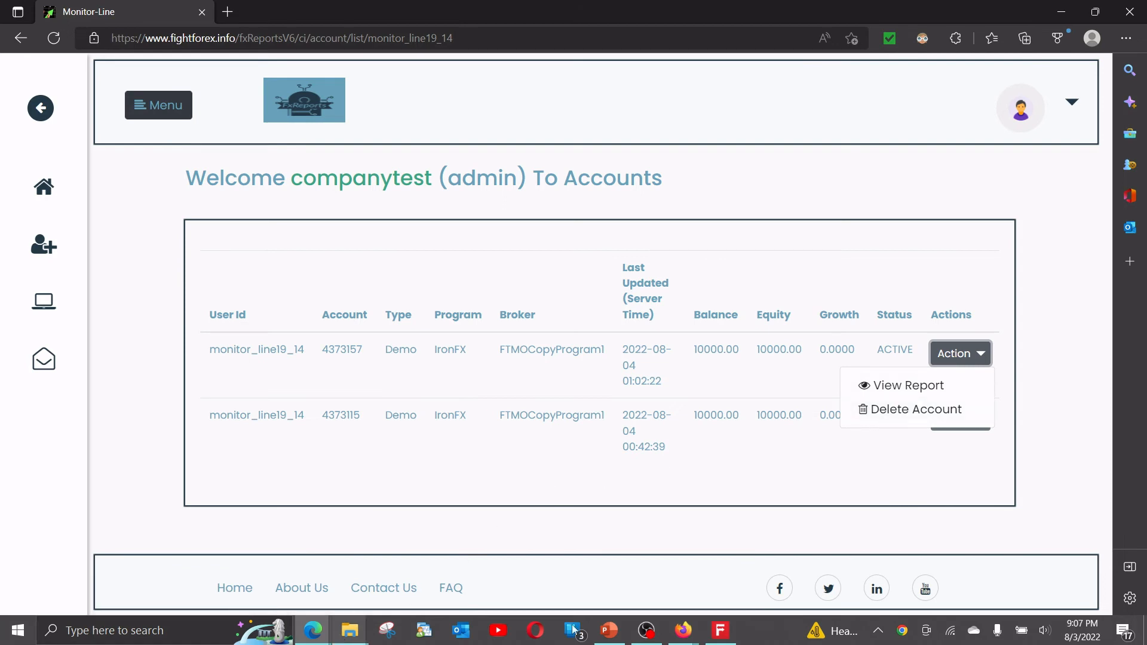
# Return to the trader's dashboard in Firefox and examine the Summary, Daily Reports and Trades History, collapsing the latter two sections.
pyautogui.click(696, 638)
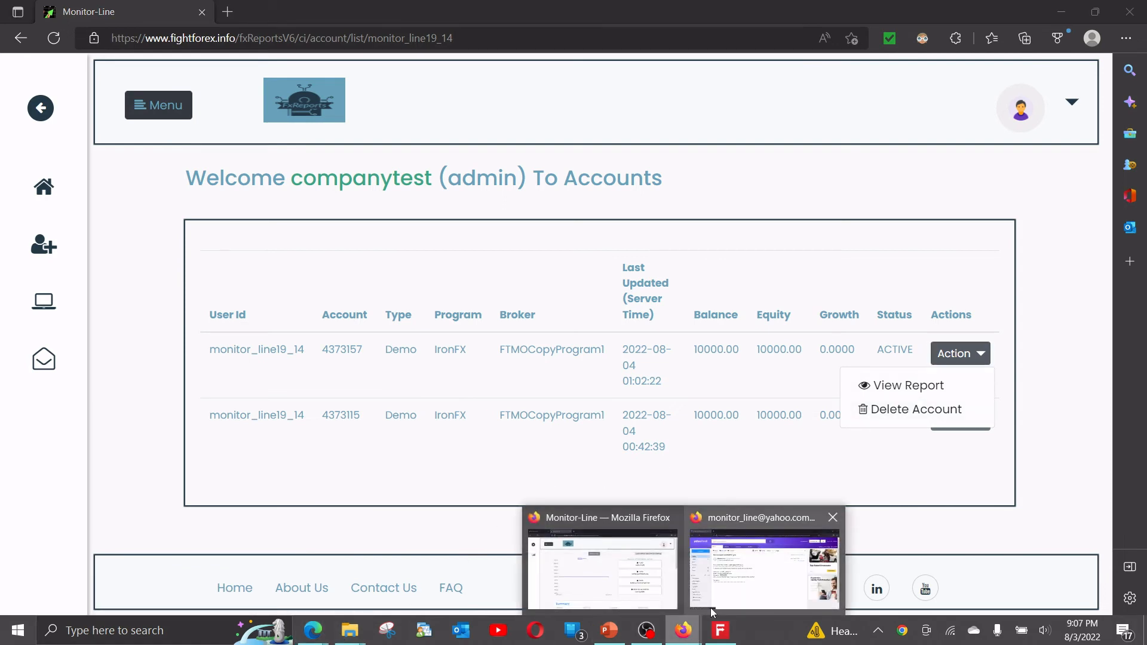
pyautogui.click(601, 571)
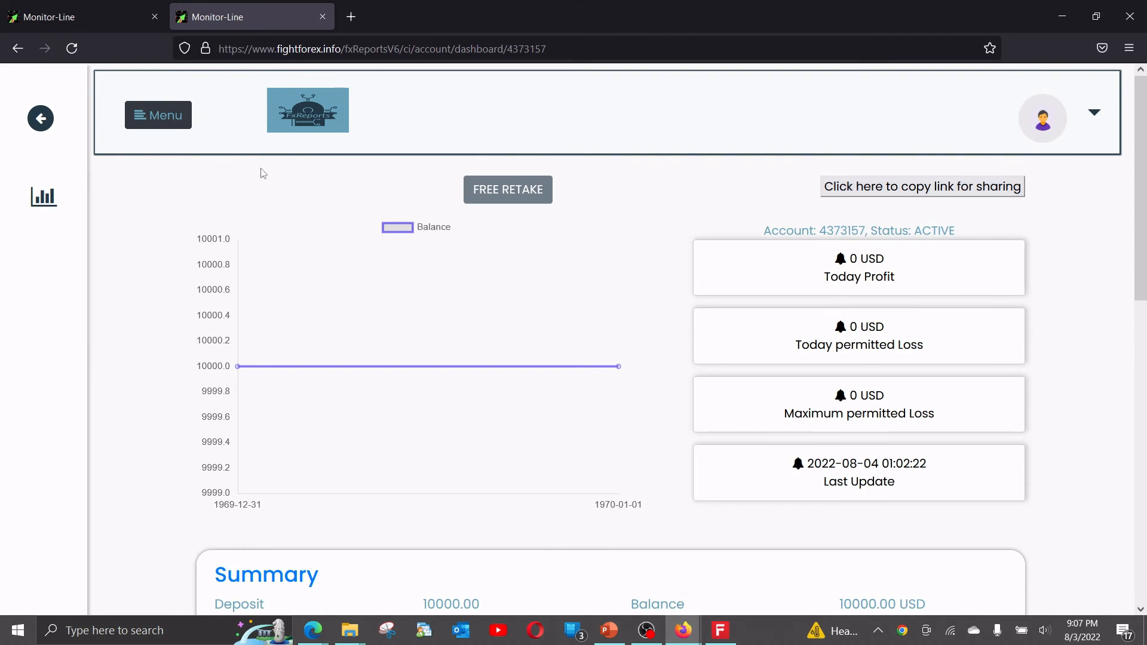
pyautogui.scroll(-5, 200, 347)
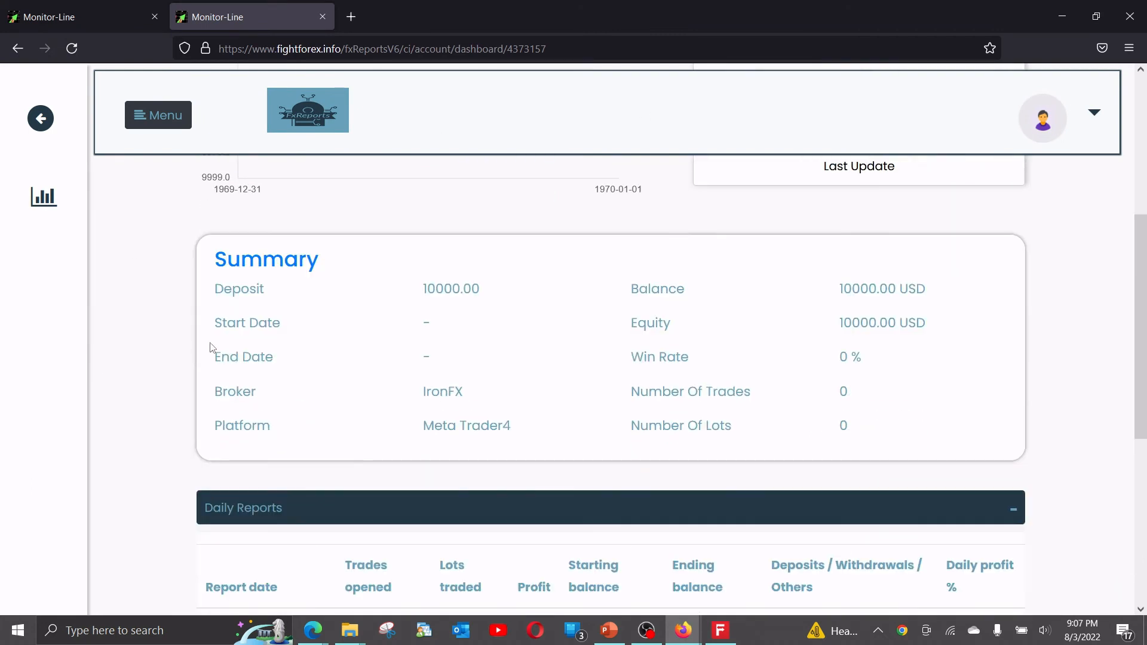
pyautogui.scroll(-4, 869, 383)
pyautogui.scroll(-3, 687, 326)
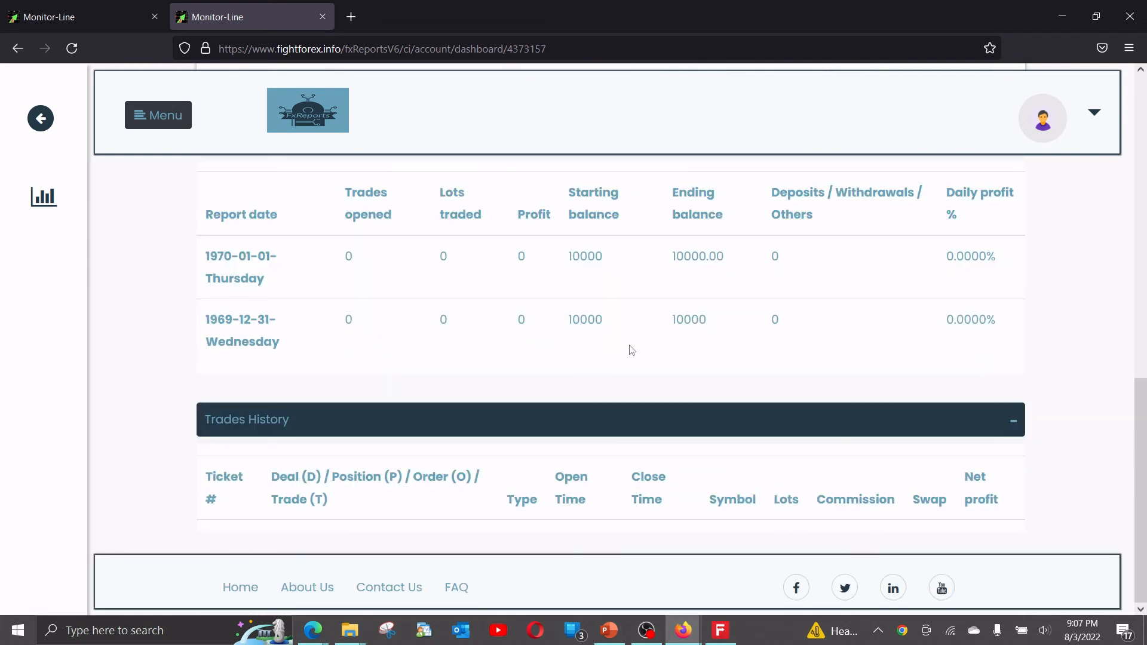
pyautogui.scroll(3, 615, 354)
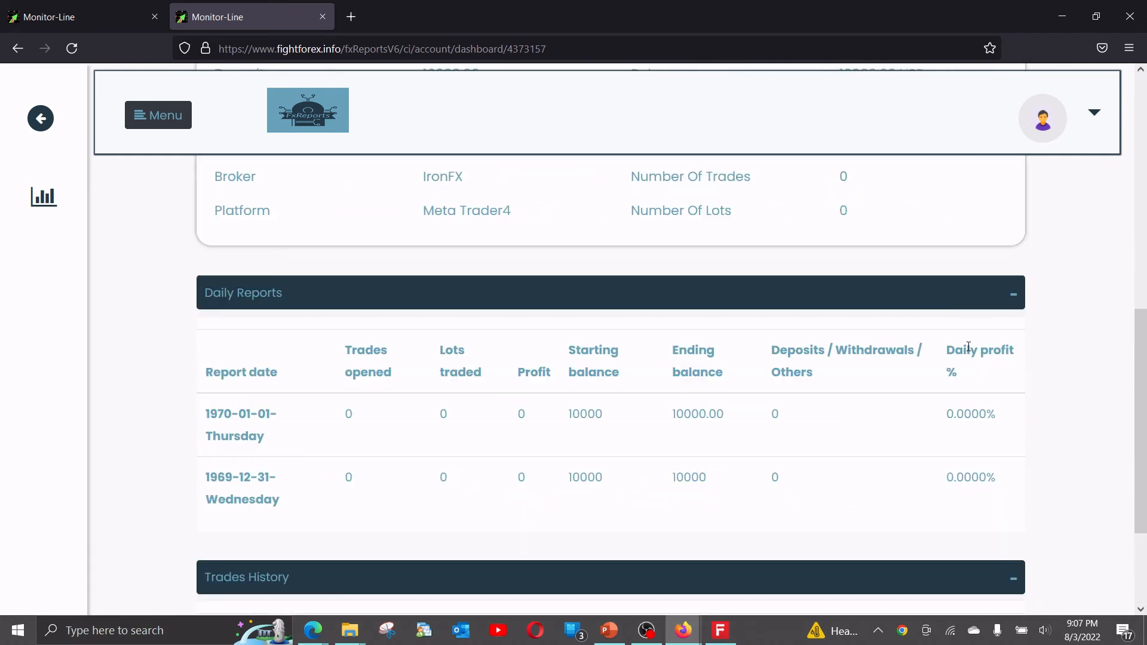
pyautogui.click(1006, 299)
pyautogui.click(1014, 439)
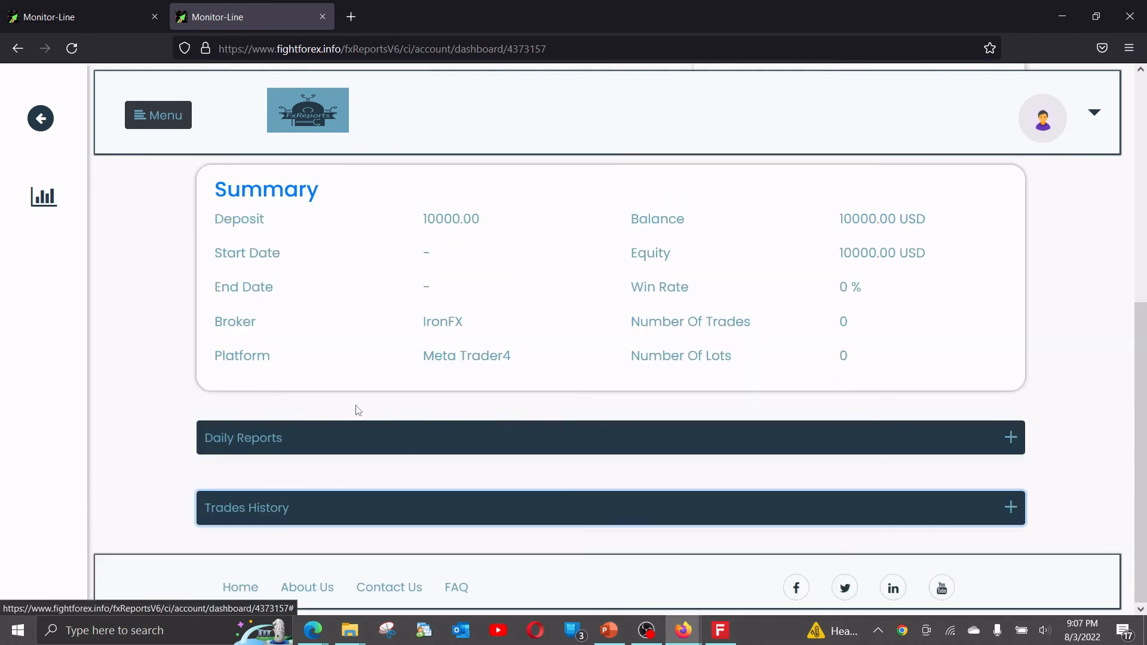
pyautogui.scroll(6, 974, 339)
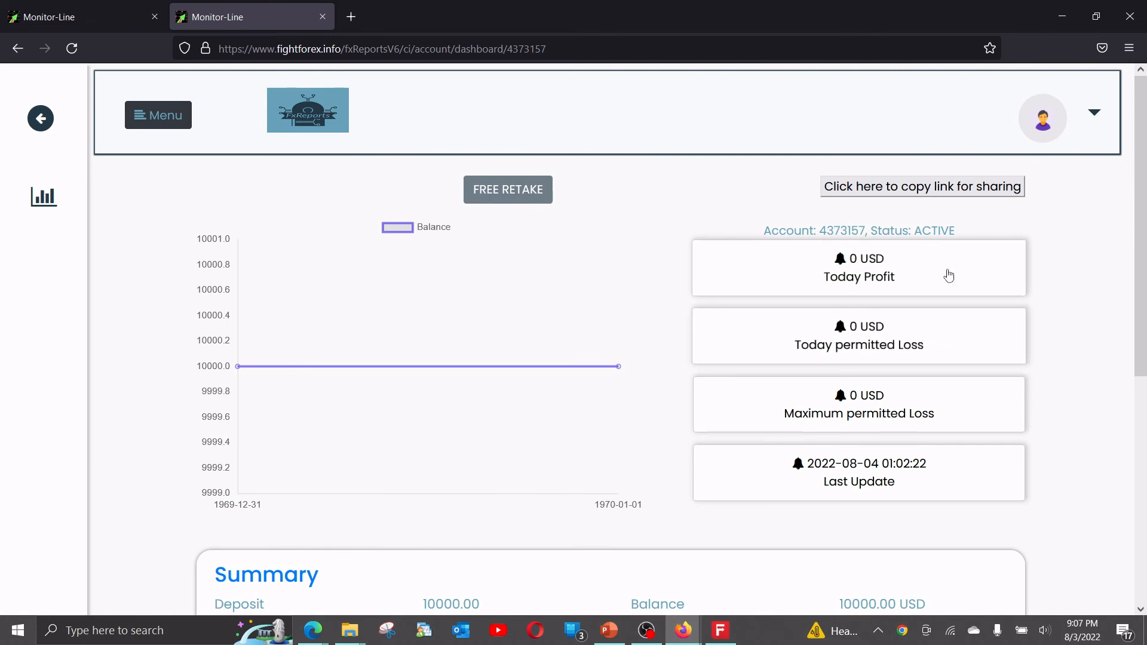
# Check the trader's list of accounts and copy the dashboard's link for sharing.
pyautogui.click(1097, 116)
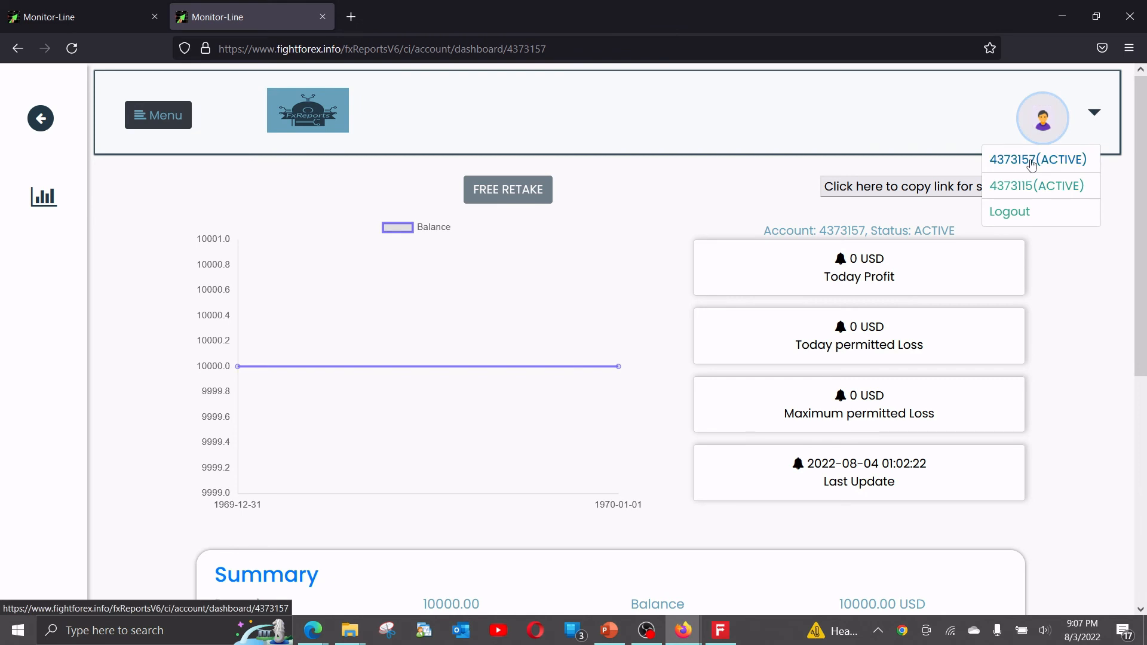
pyautogui.click(711, 212)
pyautogui.click(858, 194)
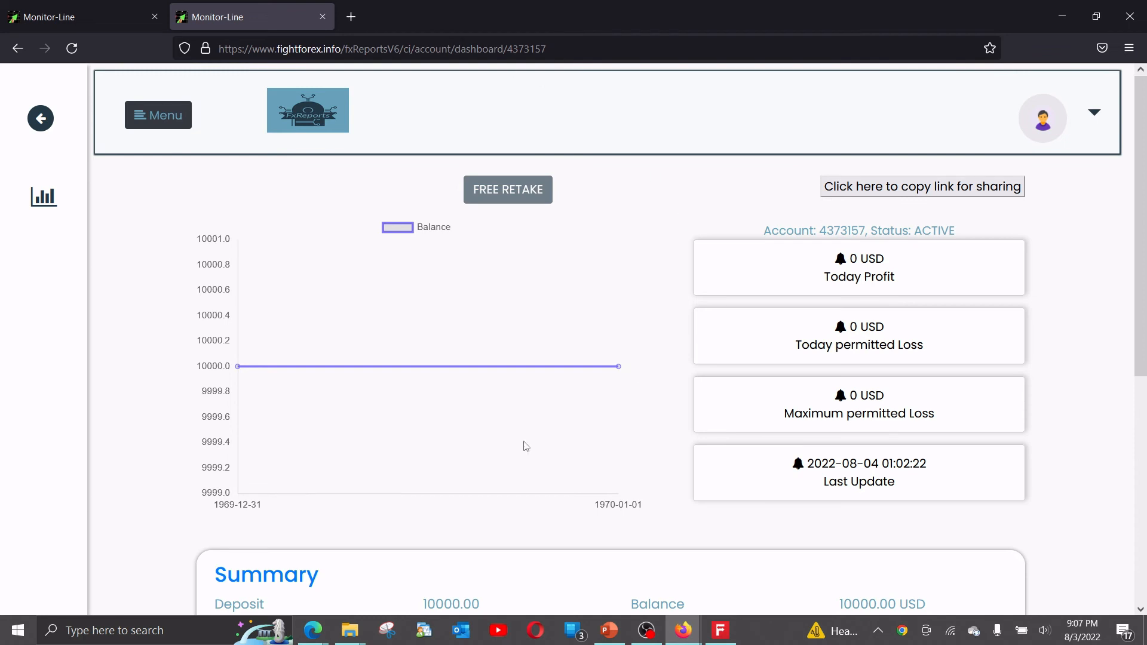
# Open the shared dashboard link in Chrome, examine its Summary and Daily Reports, and close the browser window.
pyautogui.moveTo(314, 639)
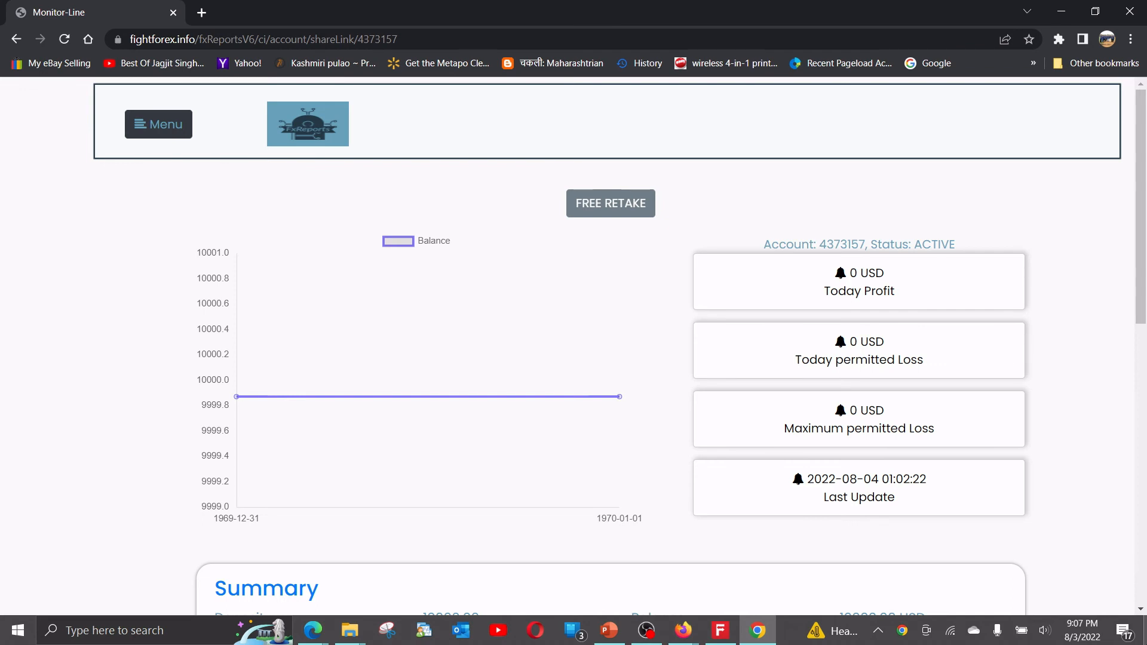
pyautogui.scroll(-5, 1101, 191)
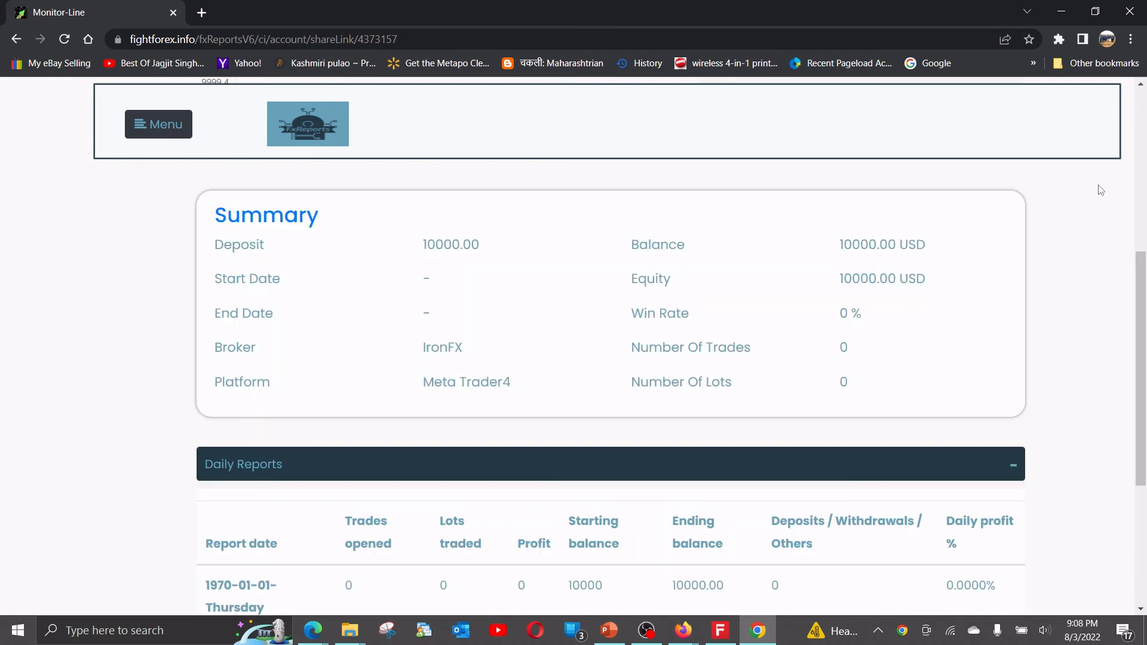
pyautogui.click(1118, 11)
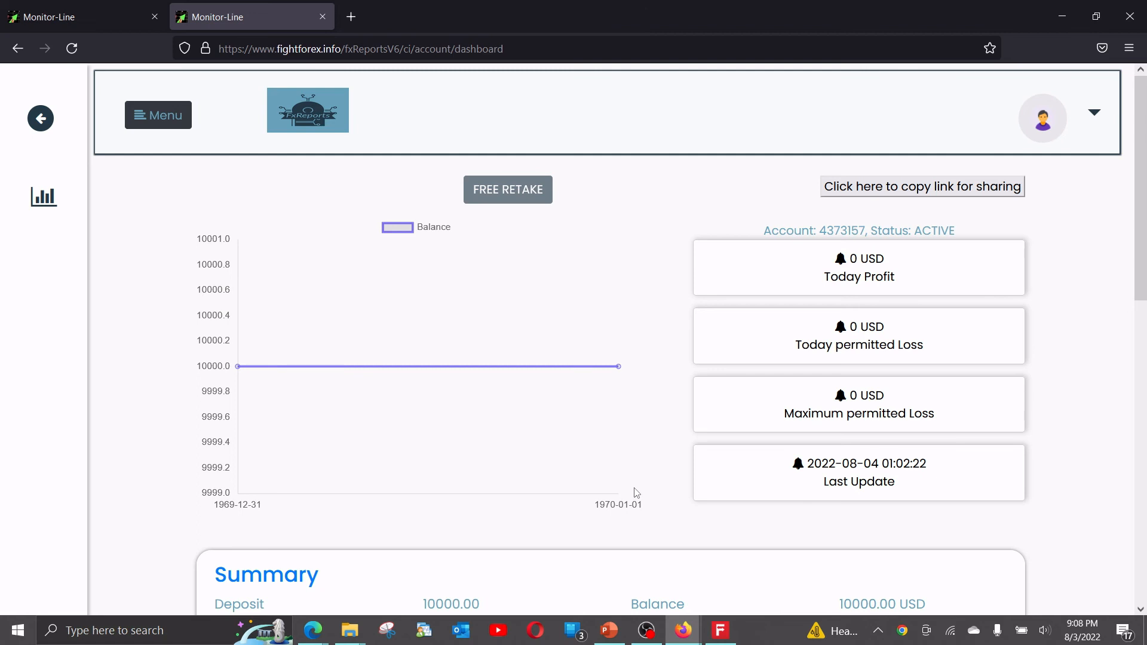
# Close the trader's dashboard tab and the remaining fxReports program list window in Firefox.
pyautogui.click(146, 117)
pyautogui.click(322, 17)
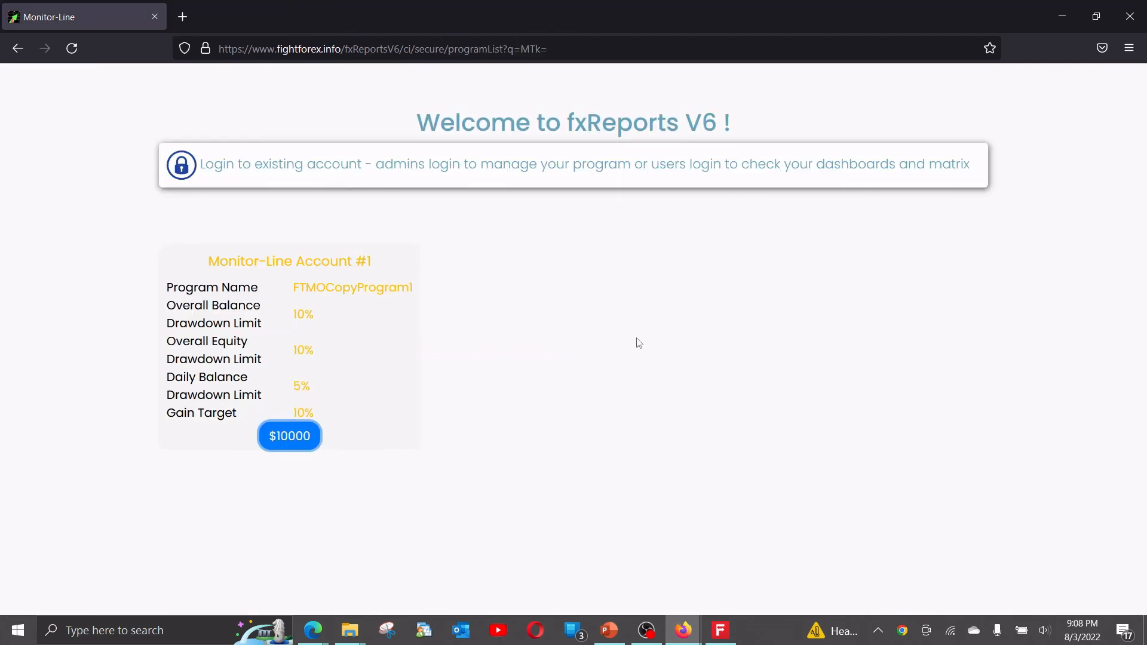
pyautogui.click(1129, 16)
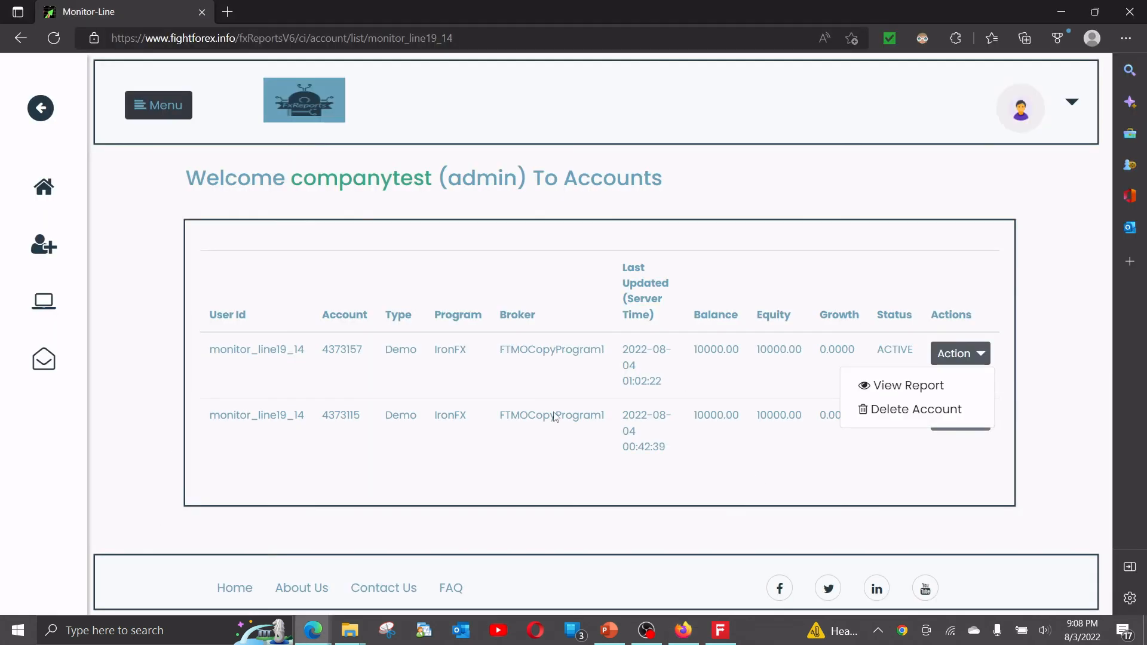
# In the admin session in Edge, look at the form for adding a user and open the Message Templates list.
pyautogui.click(317, 634)
pyautogui.moveTo(317, 634)
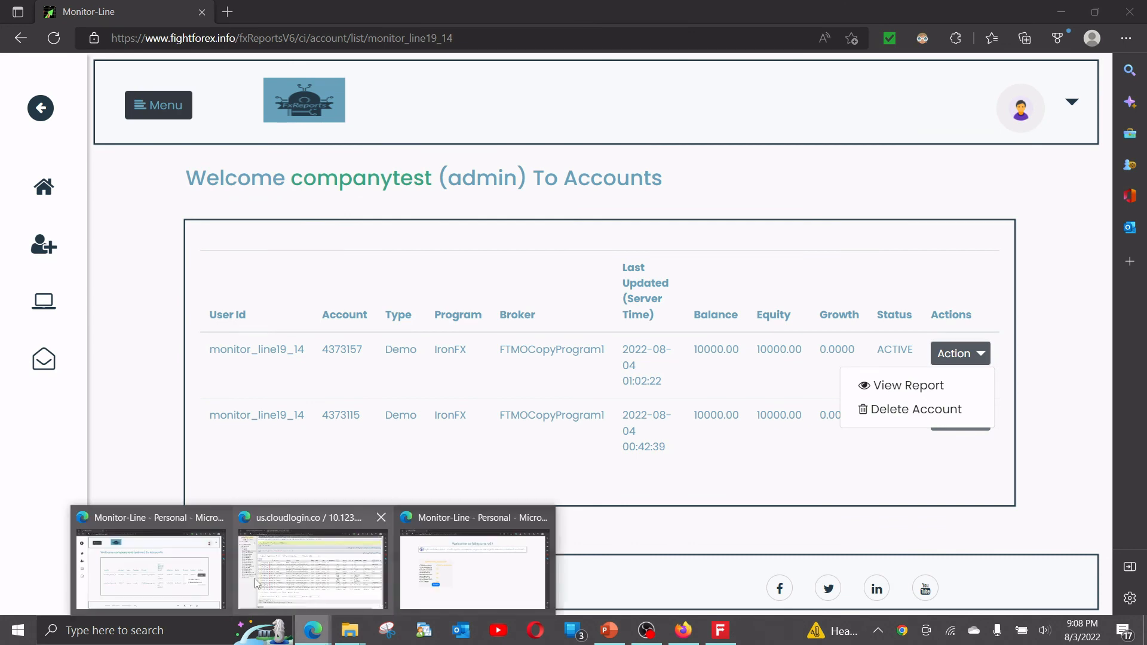
pyautogui.click(43, 301)
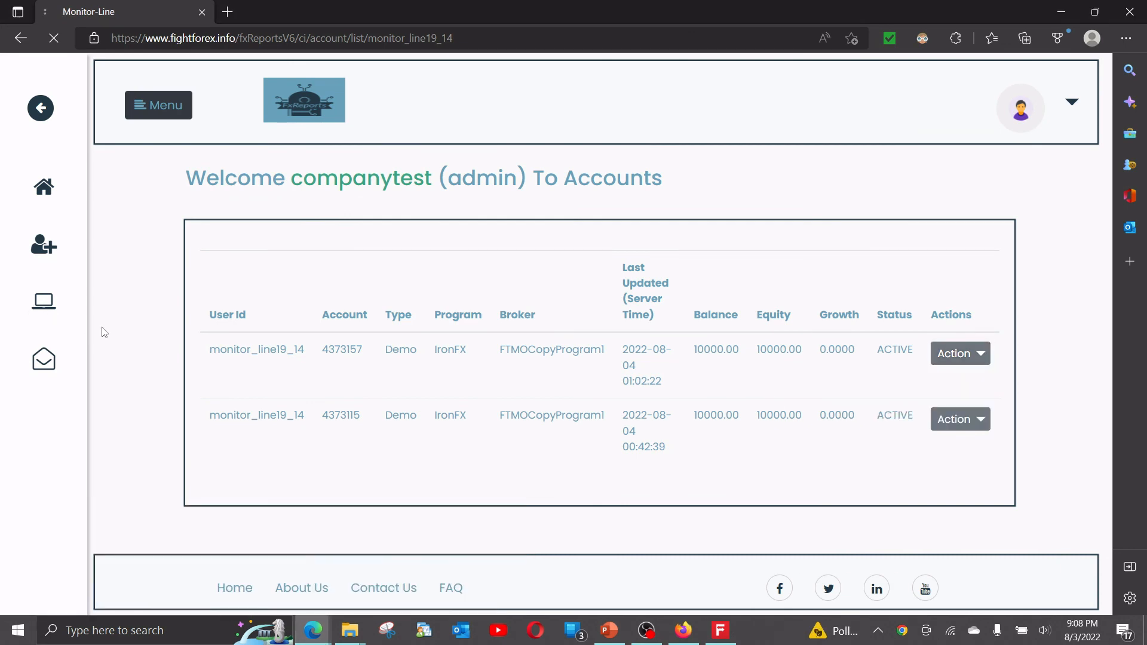
pyautogui.click(78, 263)
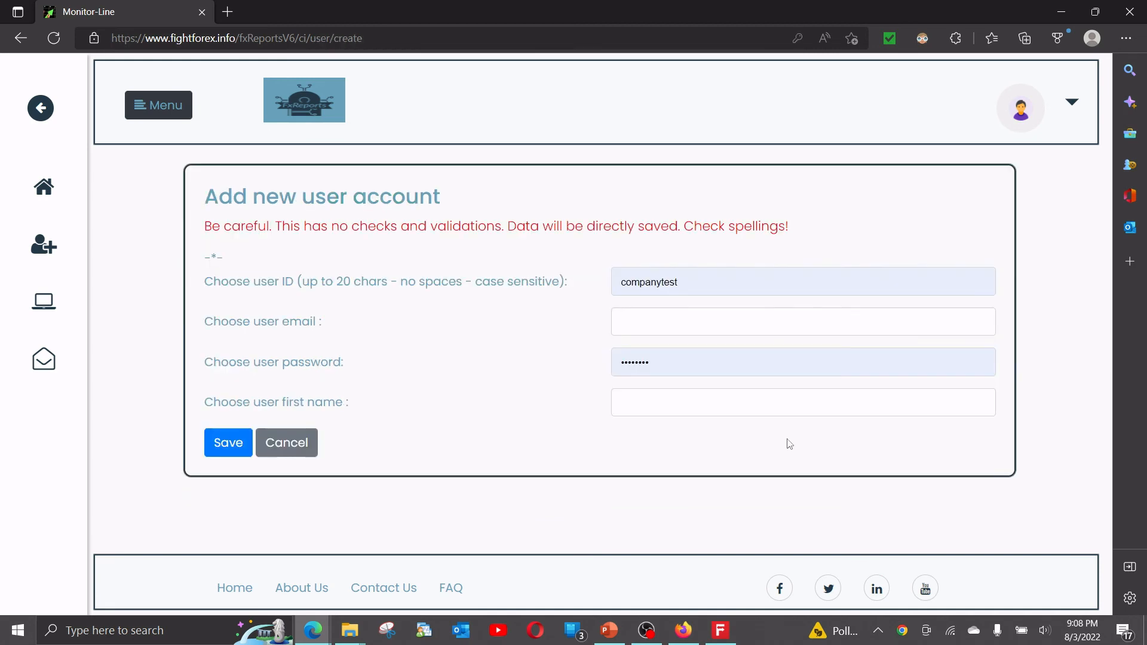
pyautogui.click(46, 362)
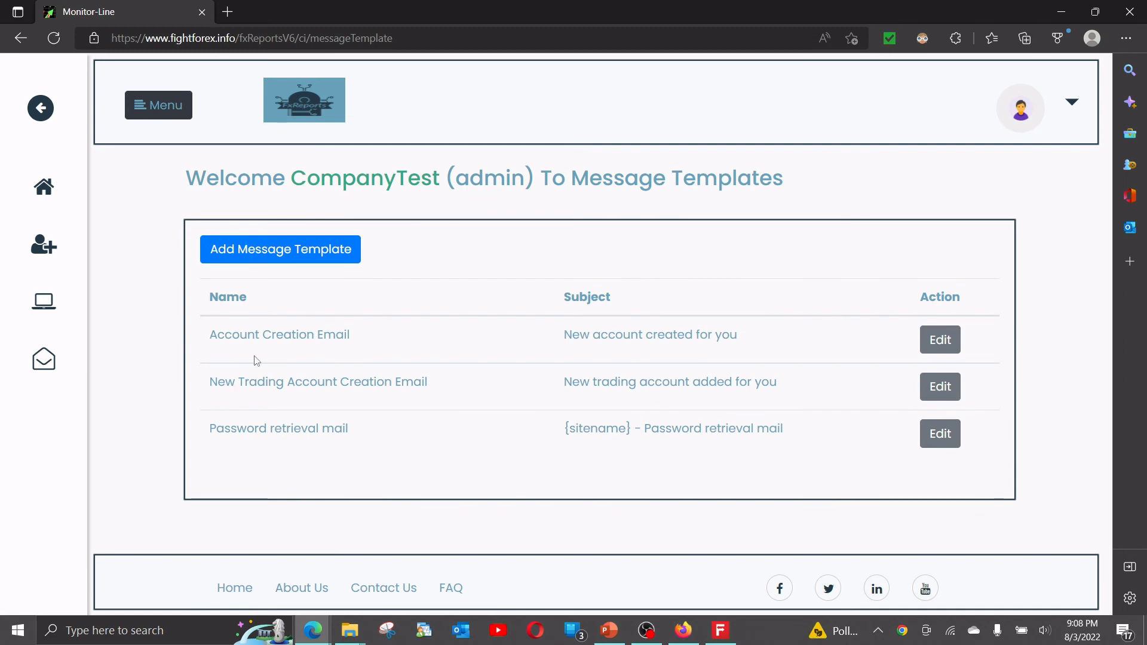
# Compare the Account Creation Email template entry with the "New account created for you" message in Yahoo Mail in Firefox.
pyautogui.moveTo(249, 334); pyautogui.dragTo(352, 333)
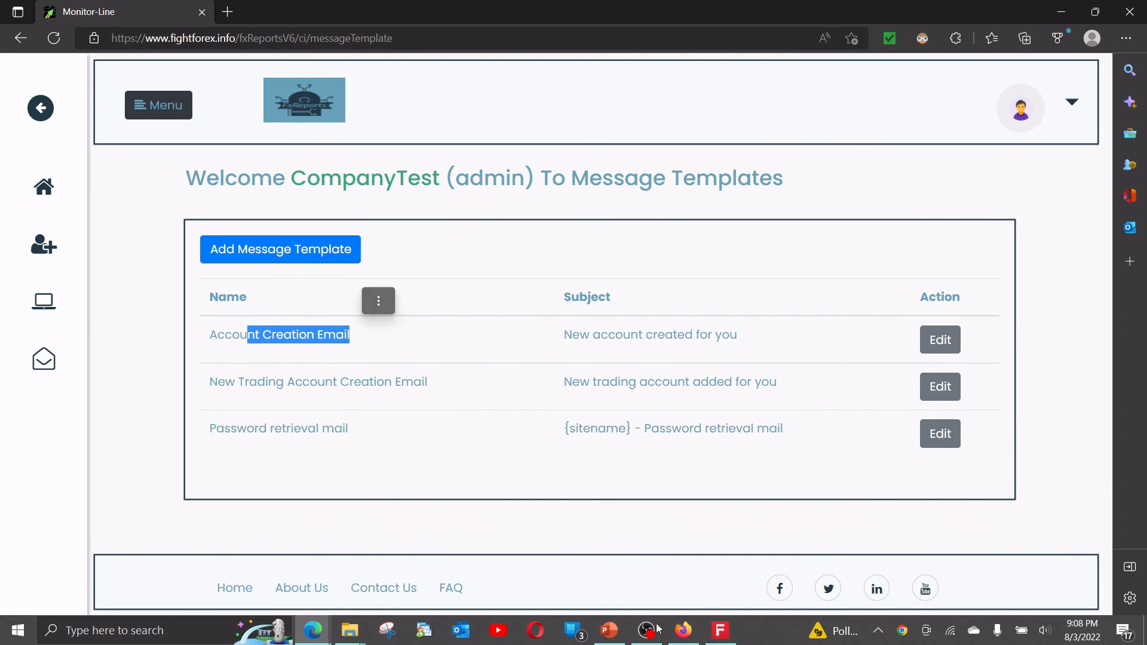
pyautogui.click(683, 630)
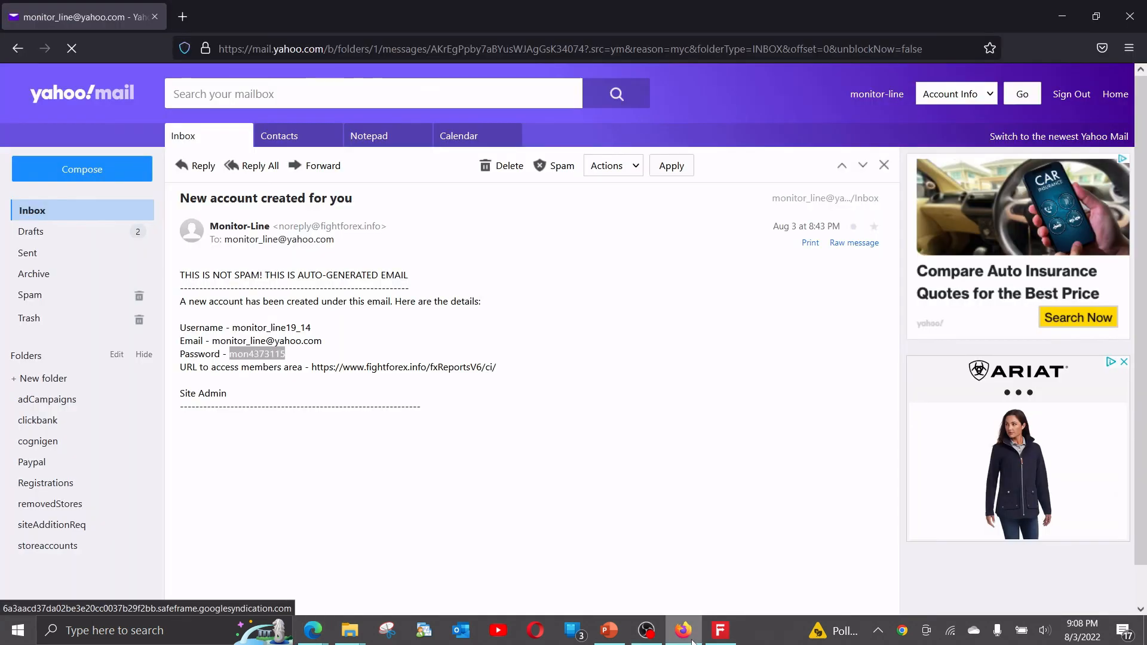
pyautogui.moveTo(212, 274); pyautogui.dragTo(341, 450)
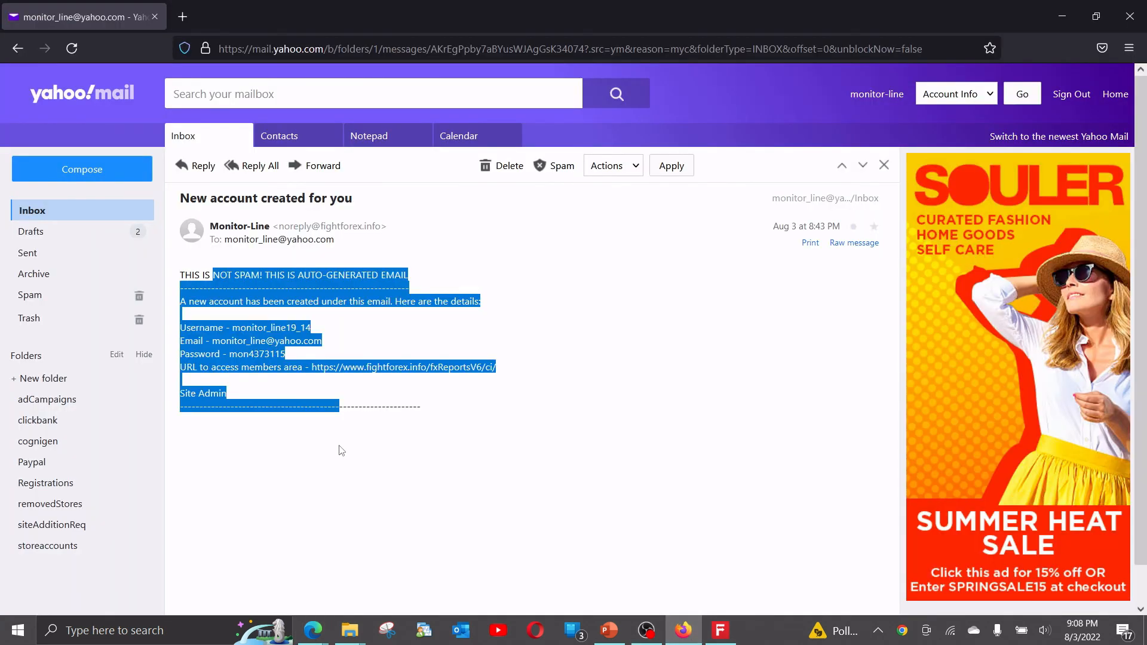
pyautogui.hotkey('alt', 'Tab')
# Open the New Trading Account Creation Email template and examine the account, password and URL placeholders in its content.
pyautogui.moveTo(210, 382); pyautogui.dragTo(448, 389)
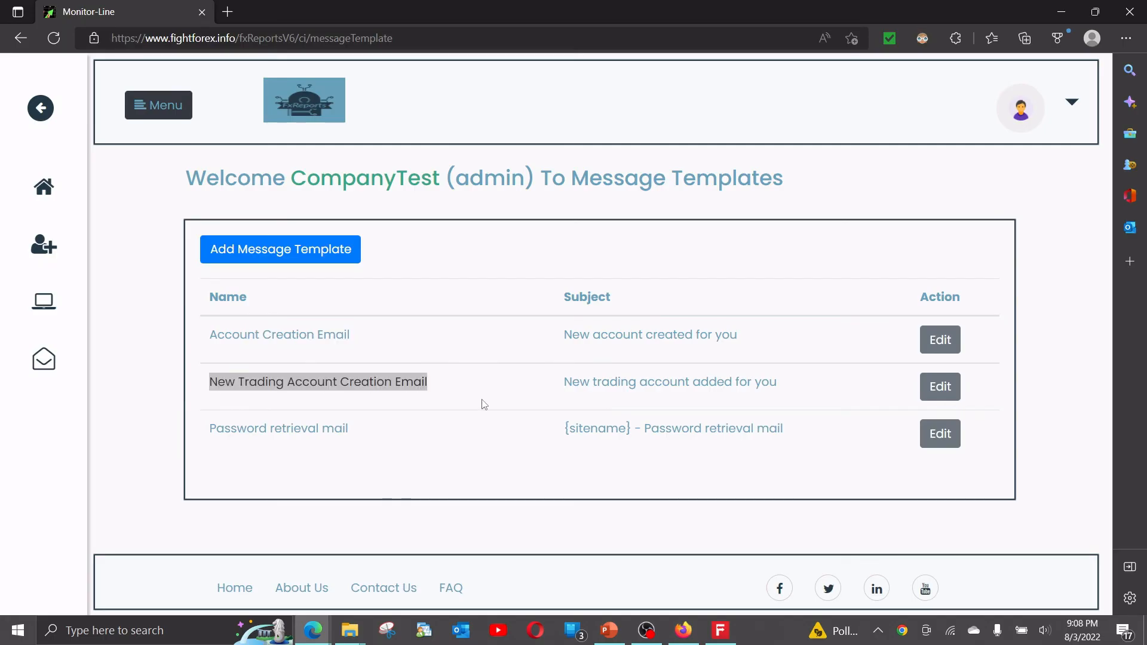
pyautogui.hotkey('alt', 'Tab')
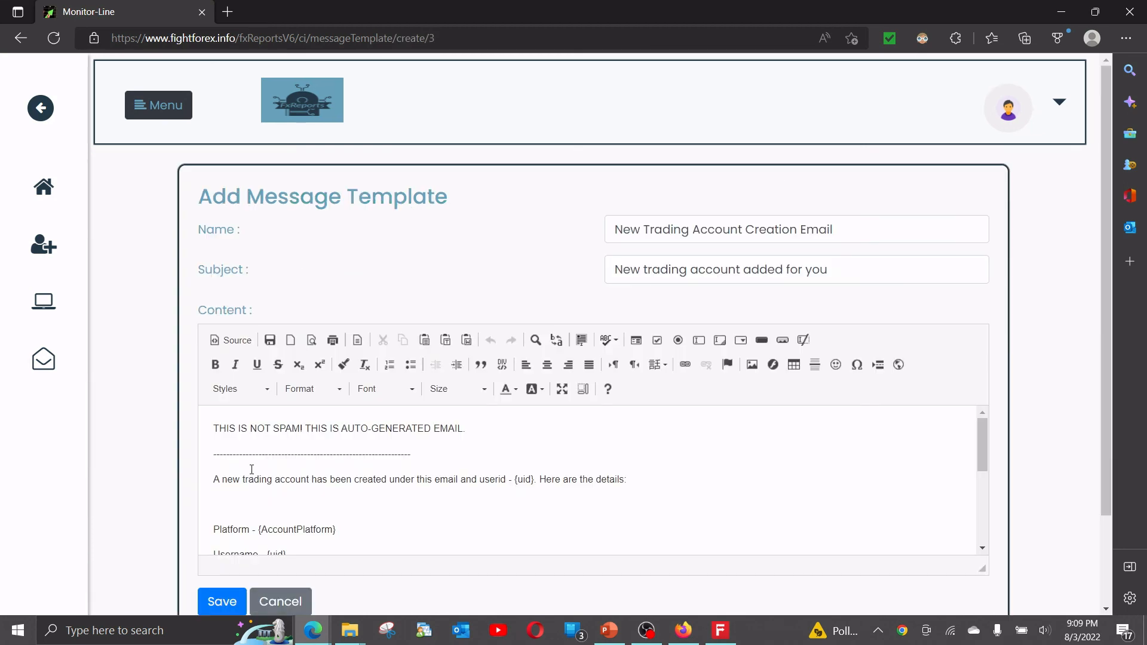
pyautogui.scroll(-3, 252, 469)
pyautogui.hotkey('alt', 'Tab')
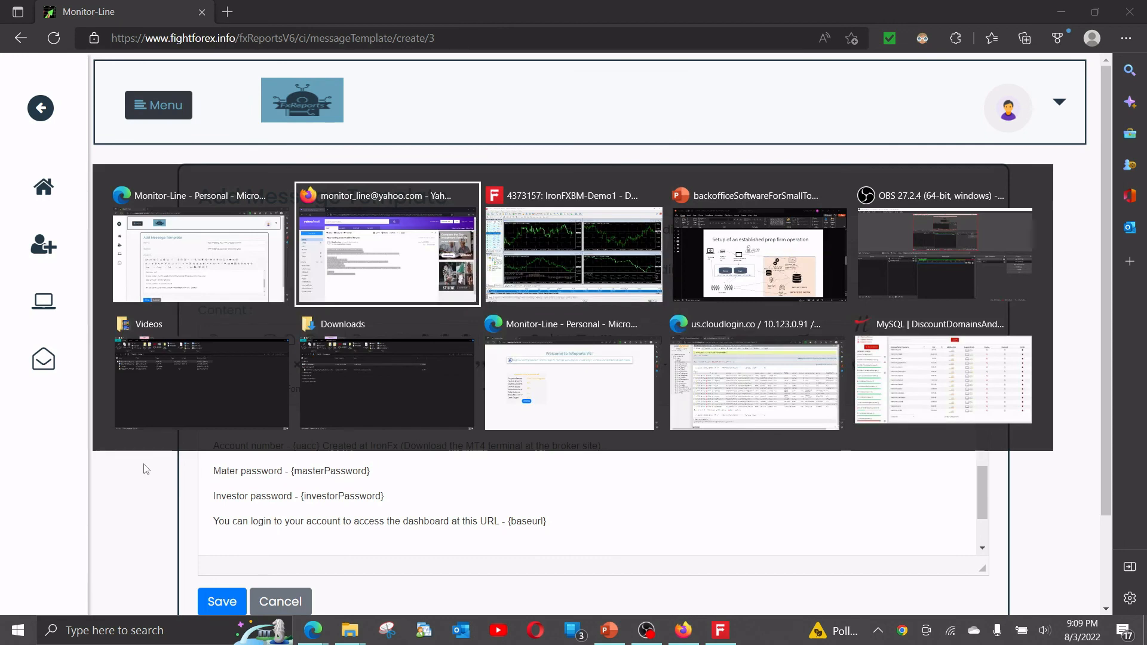
pyautogui.press('Tab')
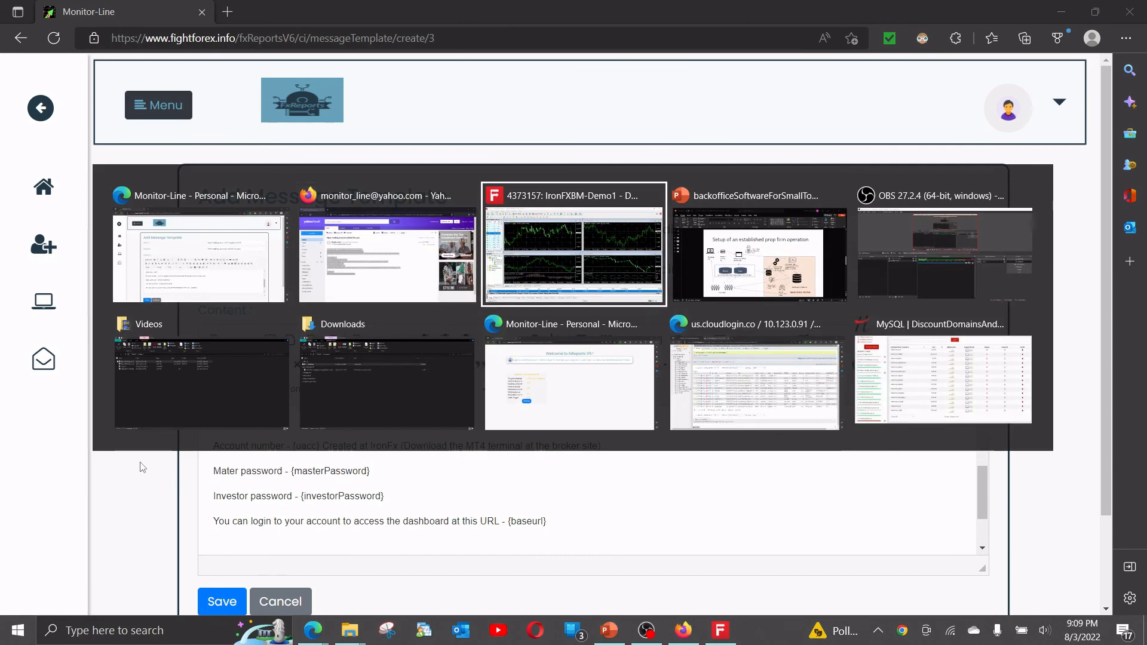
pyautogui.hotkey('shift', 'Tab')
pyautogui.hotkey('shift', 'Tab')
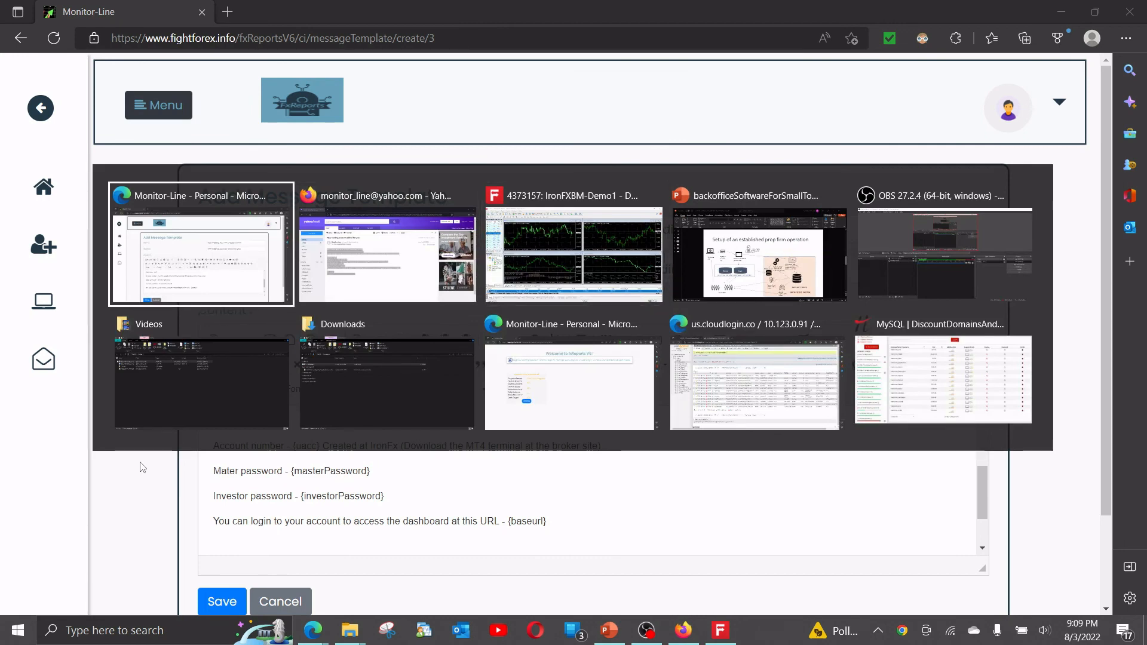
pyautogui.press('alt')
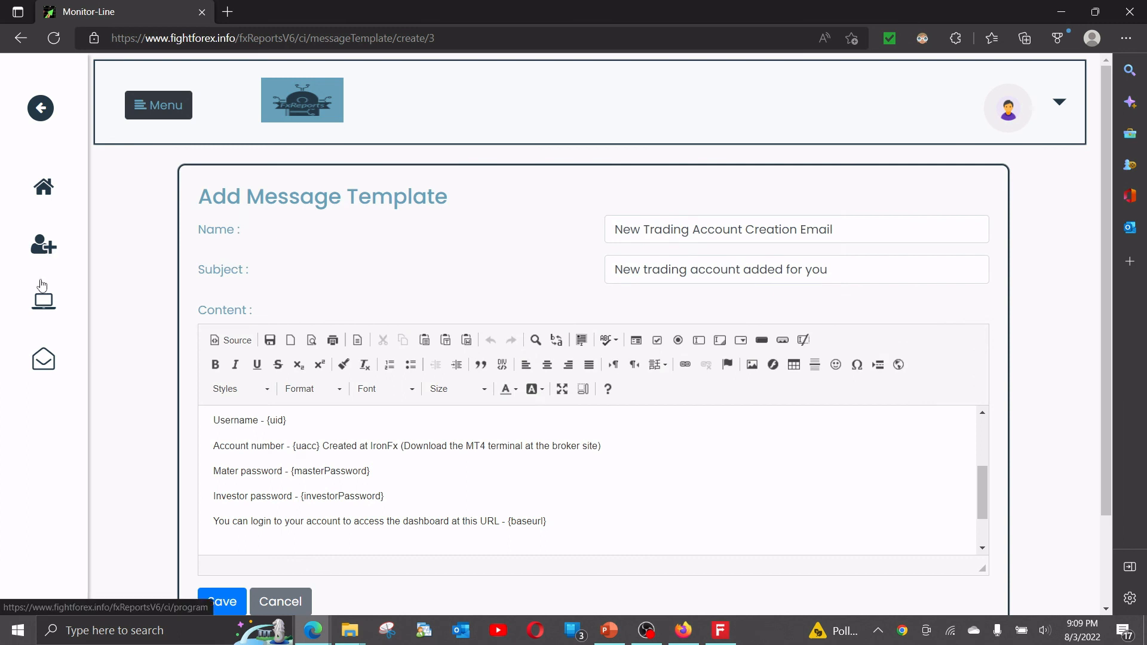
# Show the first listed trader's trading accounts from the admin's Users list.
pyautogui.click(37, 244)
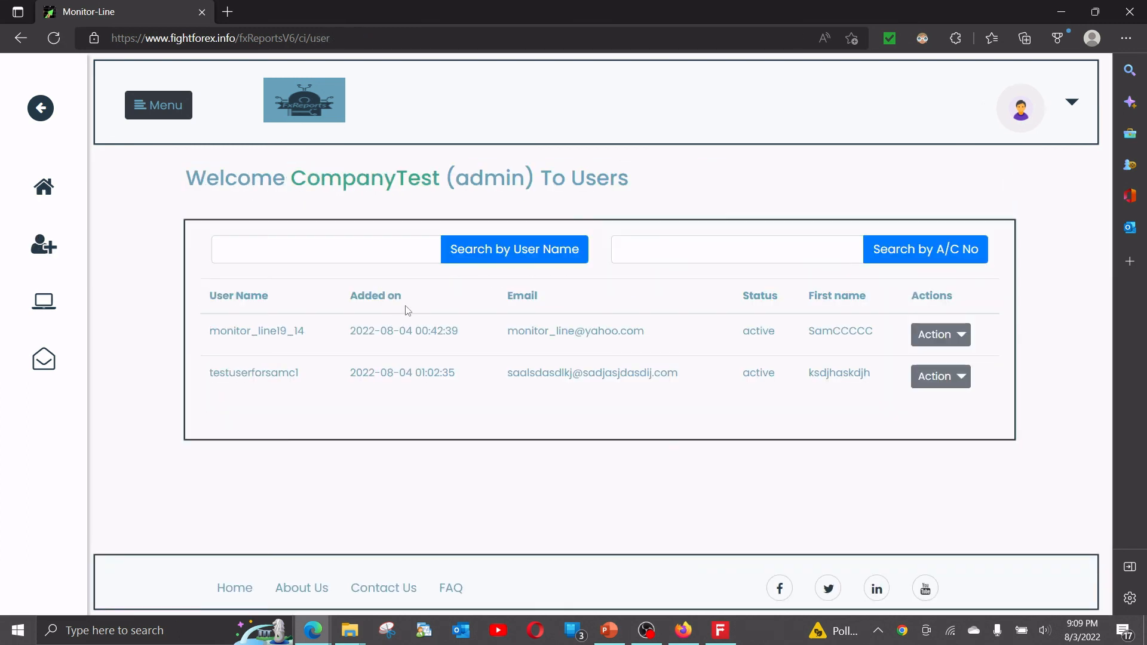
pyautogui.click(944, 336)
pyautogui.click(914, 328)
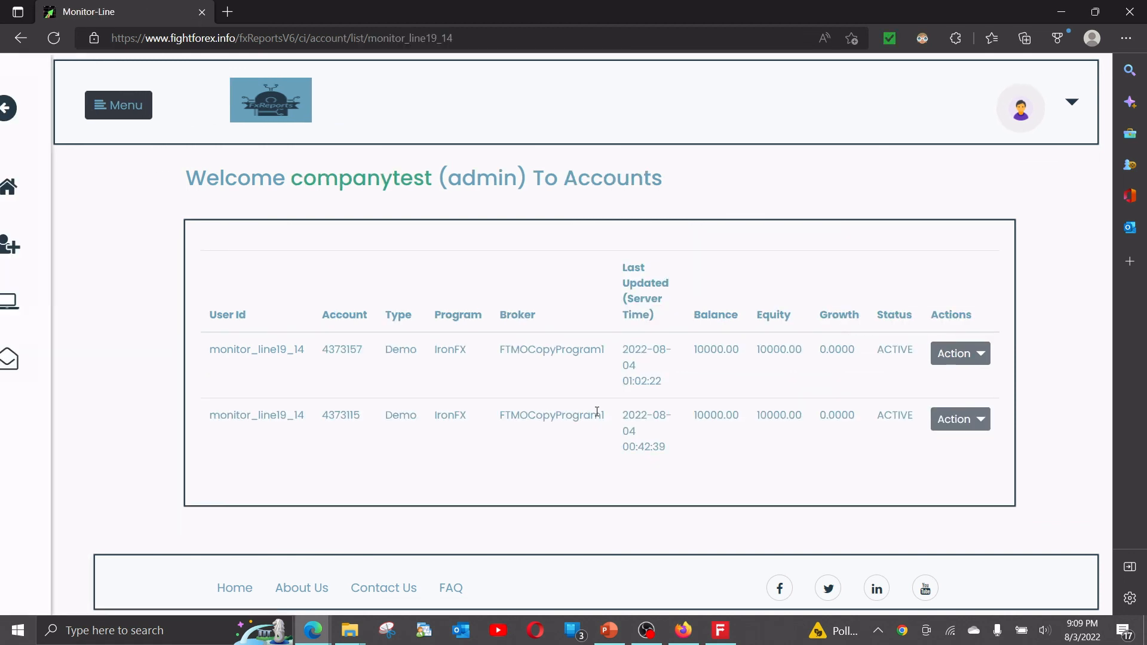
# View the report of the trader's newer account and examine its Summary, Daily Reports and Trades History.
pyautogui.click(957, 359)
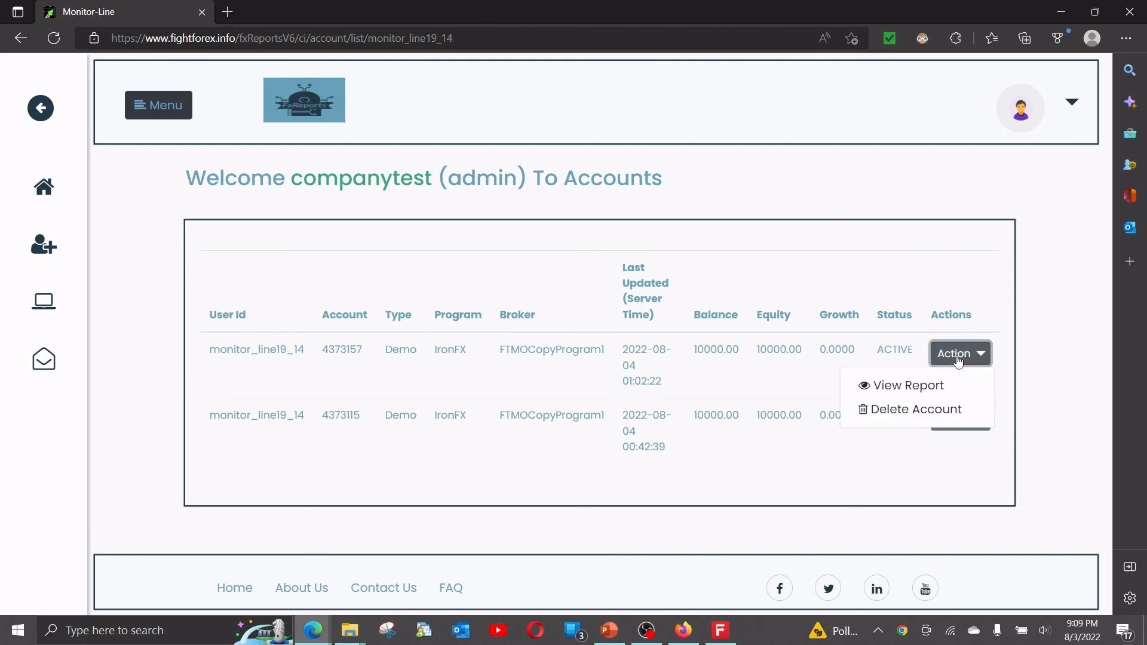
pyautogui.click(917, 390)
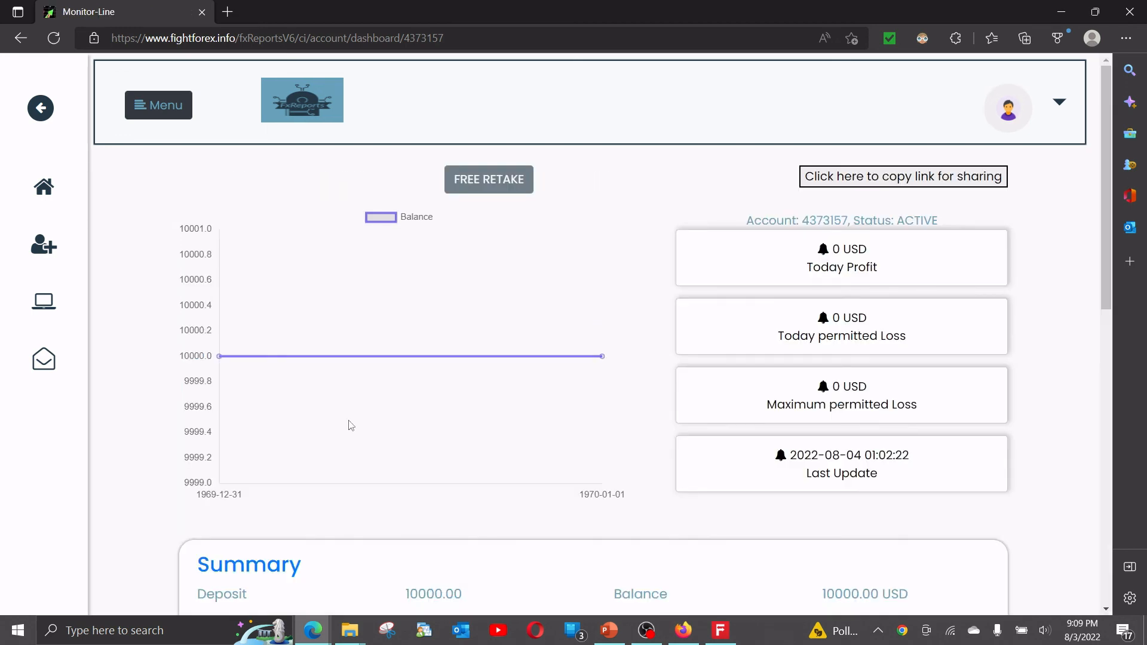
pyautogui.scroll(-10, 351, 425)
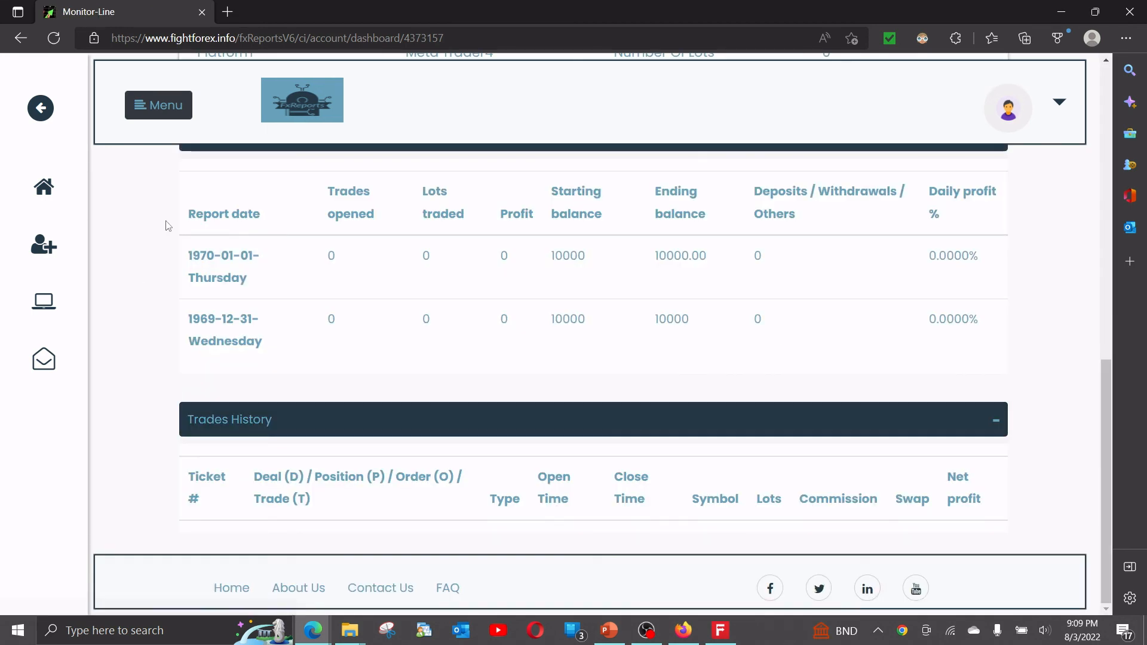
pyautogui.scroll(1, 292, 365)
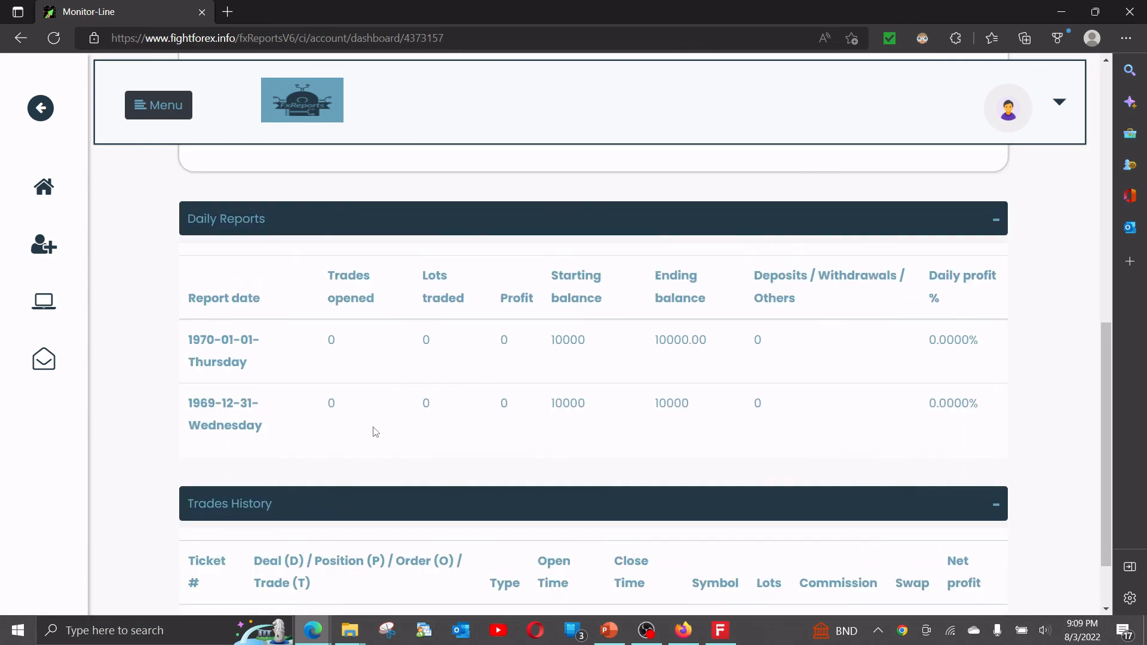
pyautogui.scroll(8, 377, 453)
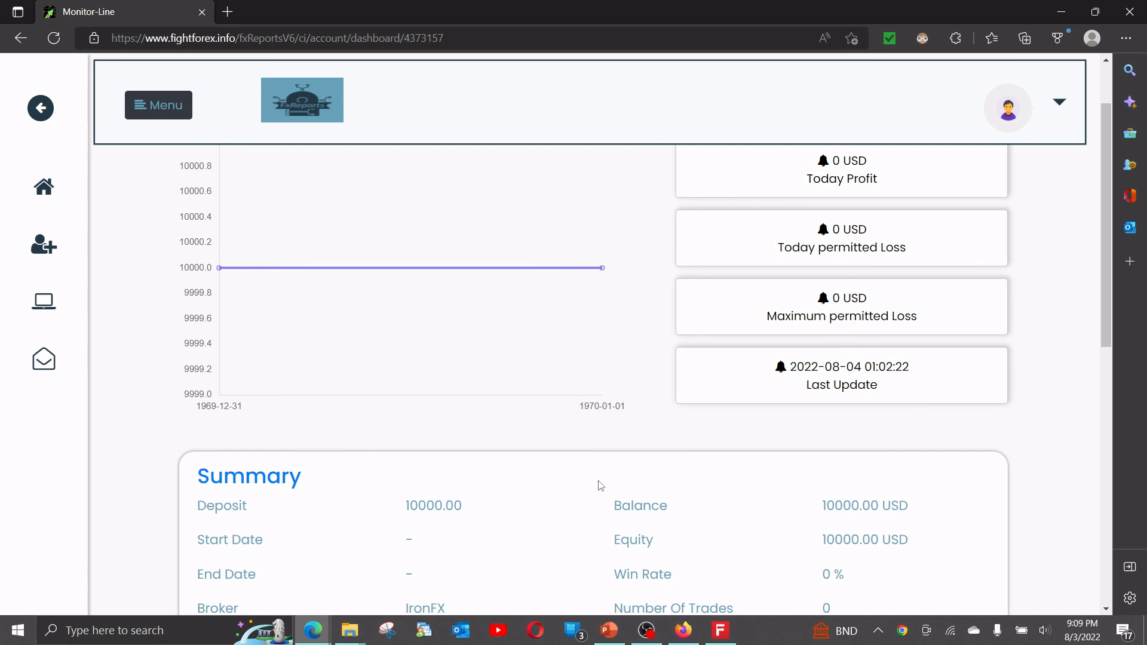
pyautogui.scroll(1, 586, 471)
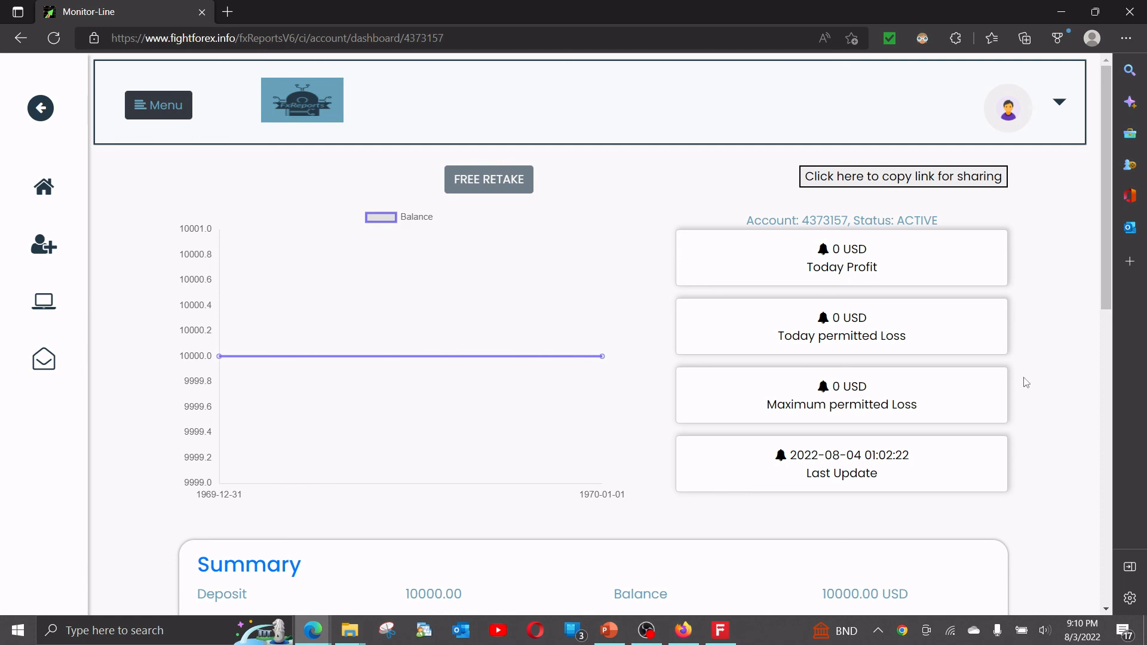
pyautogui.click(313, 631)
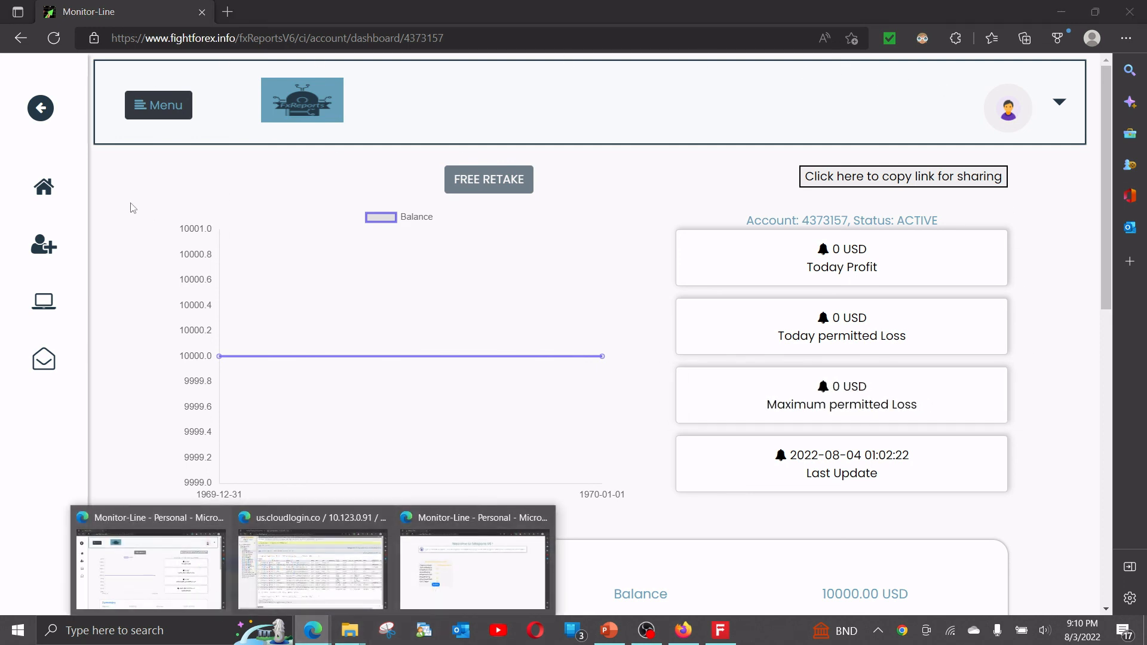
pyautogui.click(136, 188)
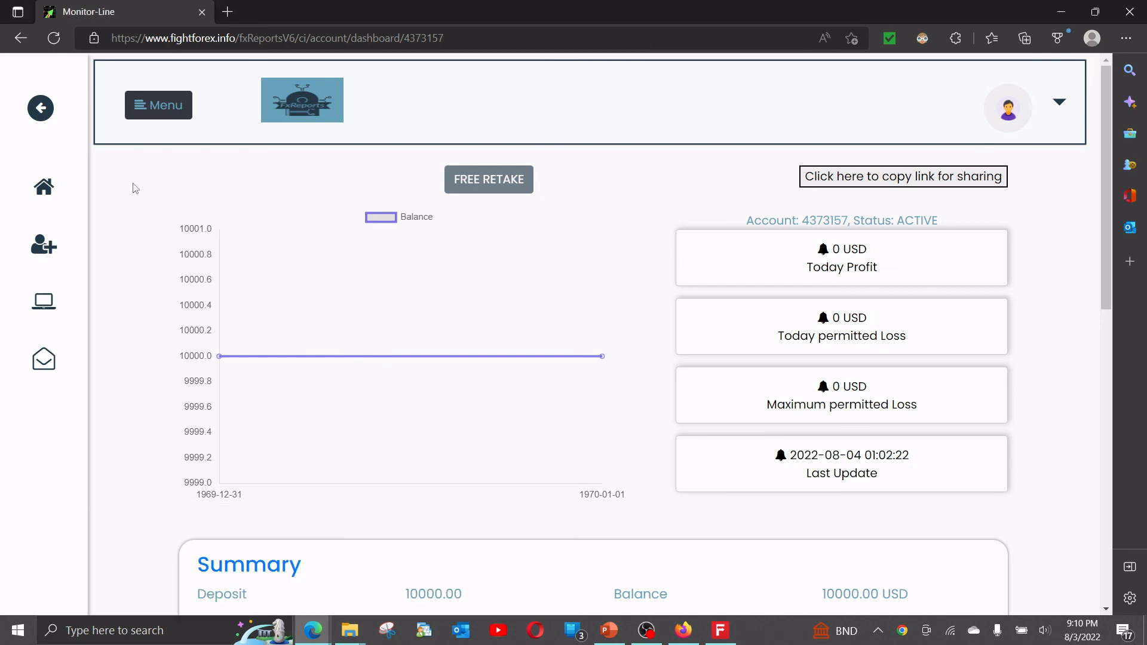